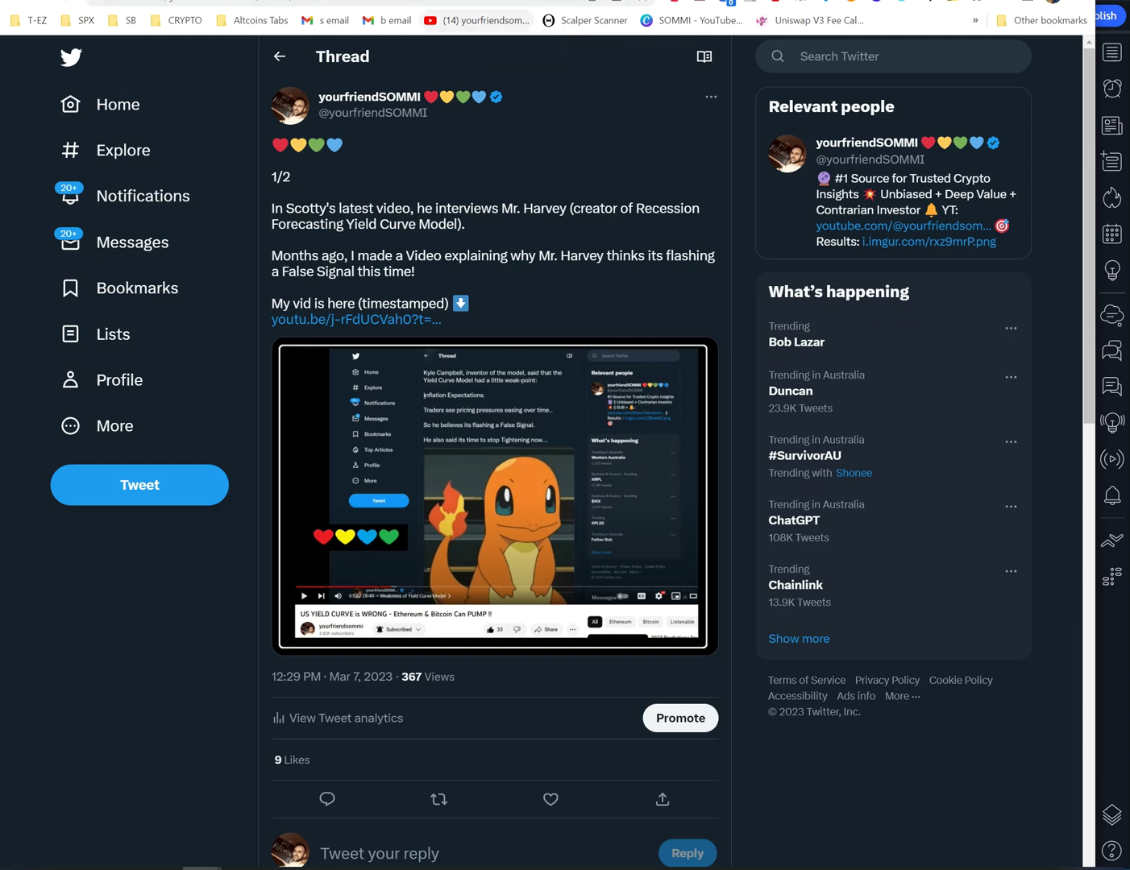
# Step: Switch to the YouTube interview video, clear the old annotations and circle the upper guest's webcam feed in green with the pencil
pyautogui.click(384, 3)
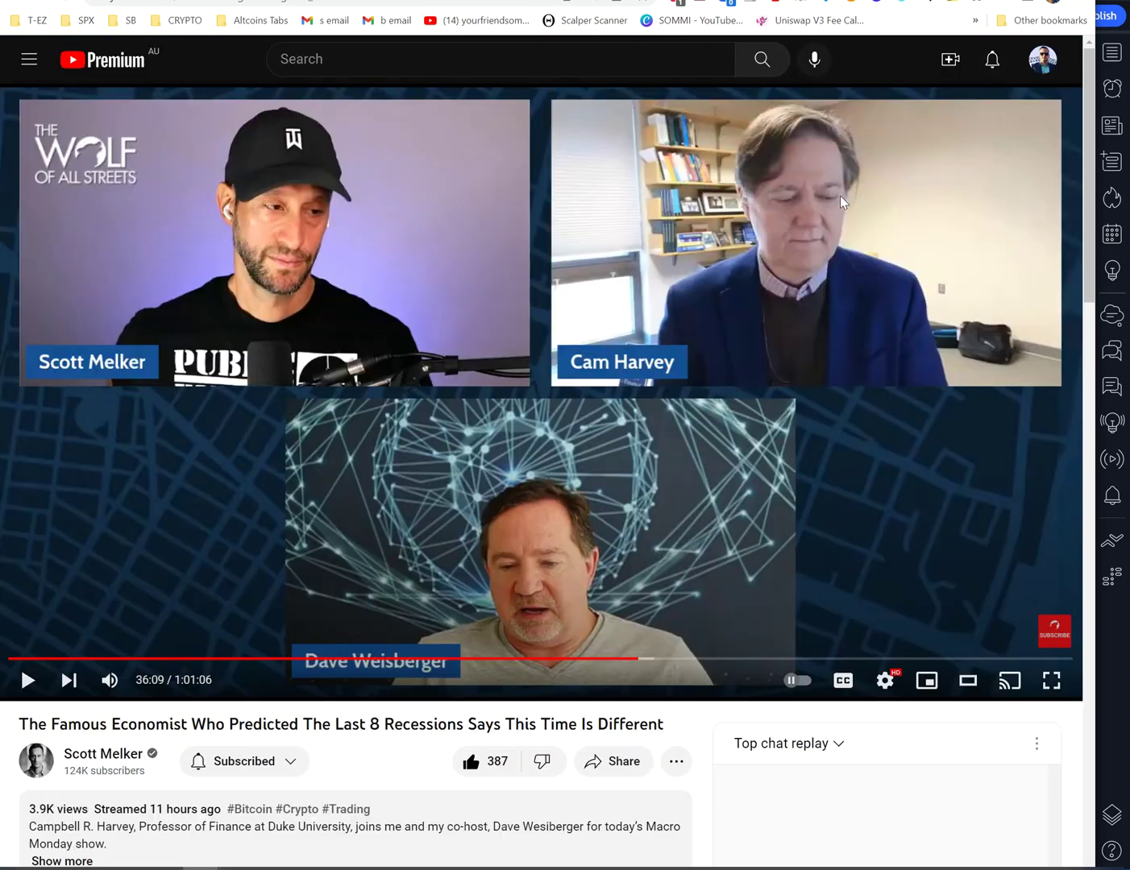
pyautogui.click(900, 2)
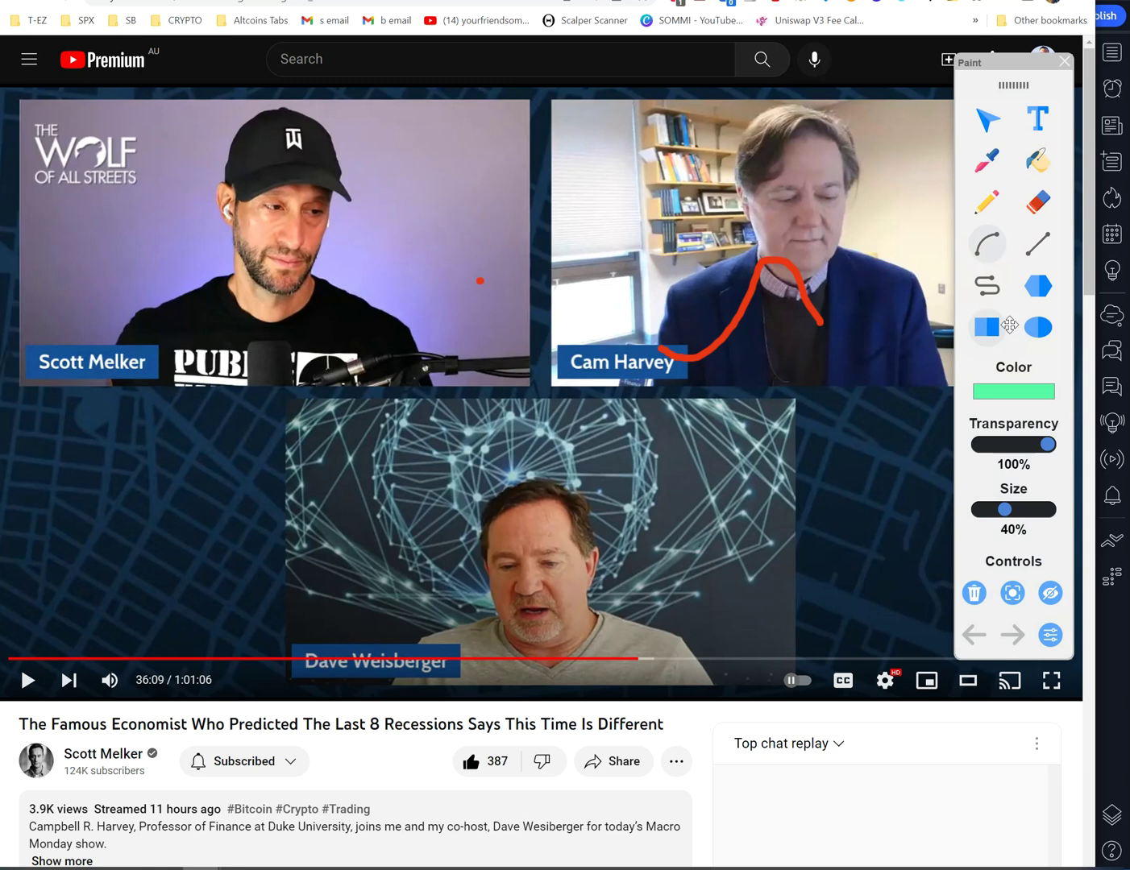
pyautogui.click(975, 593)
pyautogui.click(1001, 211)
pyautogui.moveTo(834, 129)
pyautogui.mouseDown()
pyautogui.moveTo(895, 194)
pyautogui.moveTo(753, 144)
pyautogui.mouseUp()
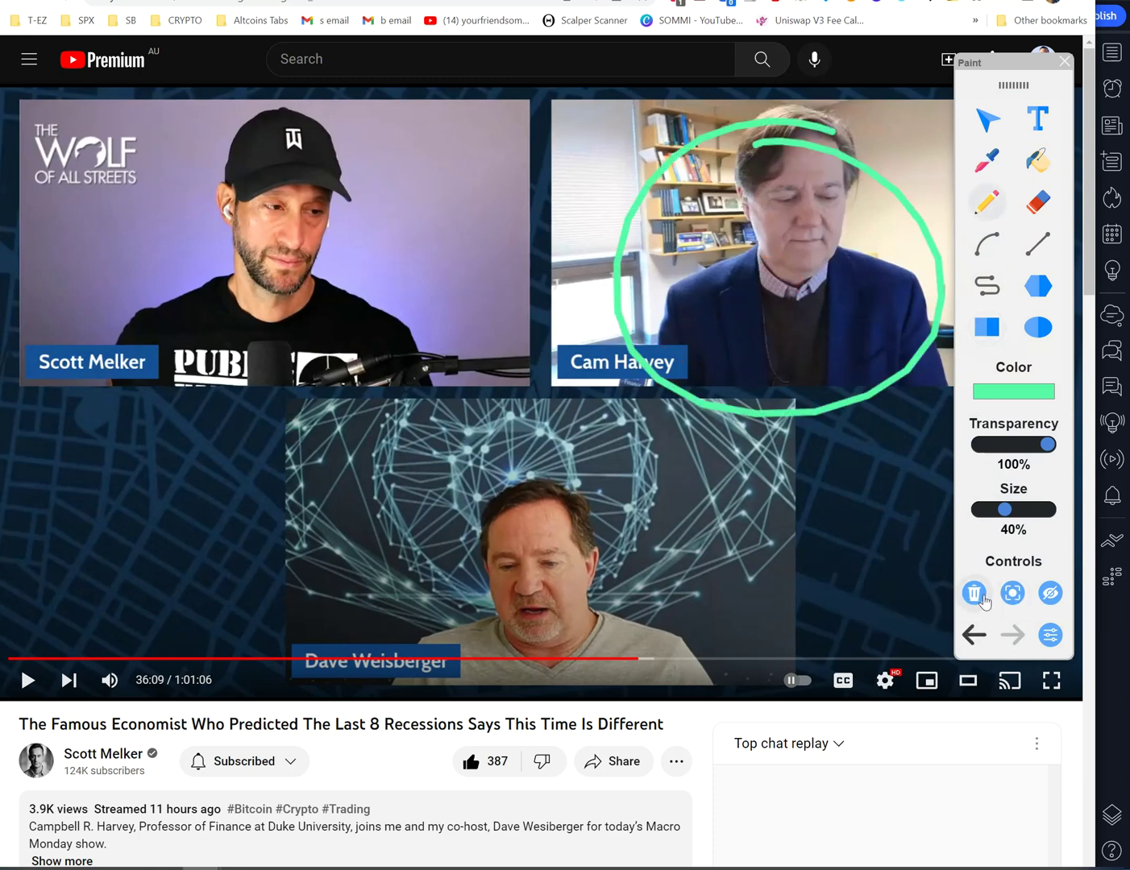
# Step: Clear the green circle from the interview video and return to the Twitter thread about the yield curve
pyautogui.click(981, 597)
pyautogui.click(218, 4)
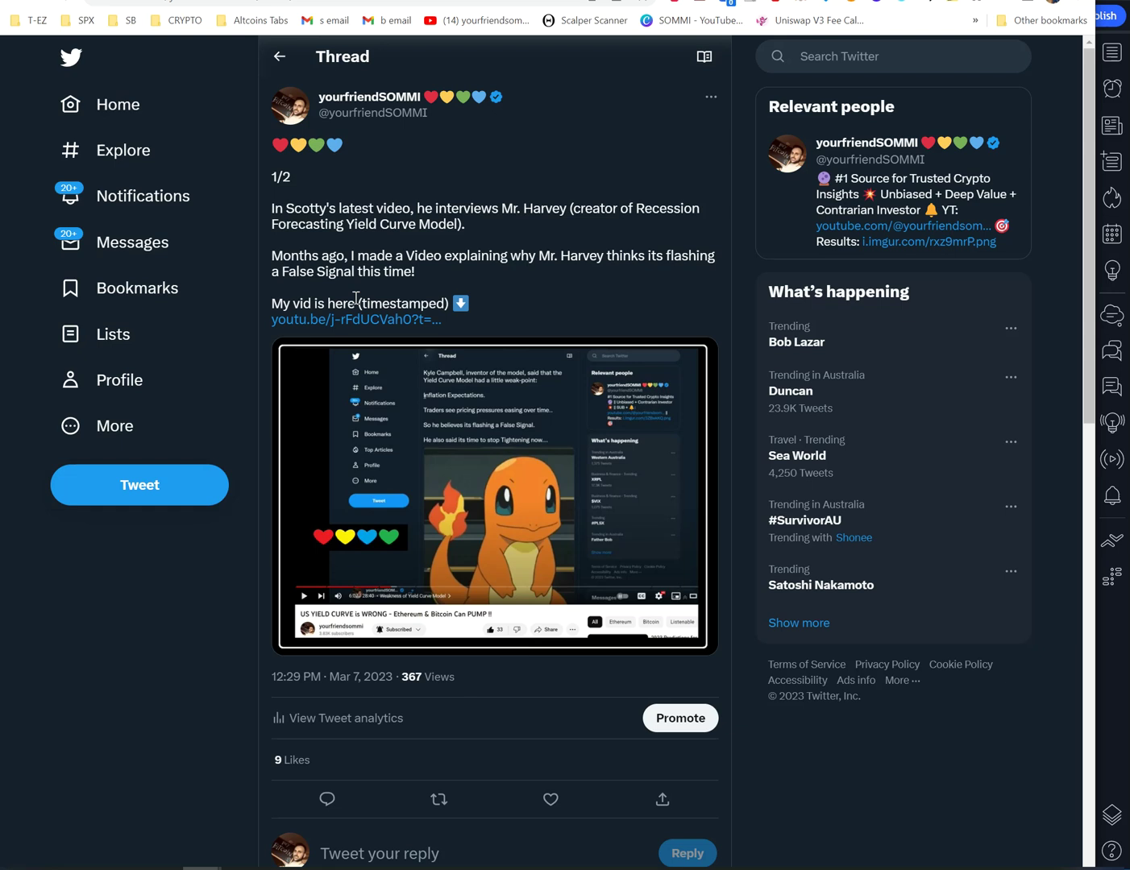
pyautogui.scroll(-5, 443, 430)
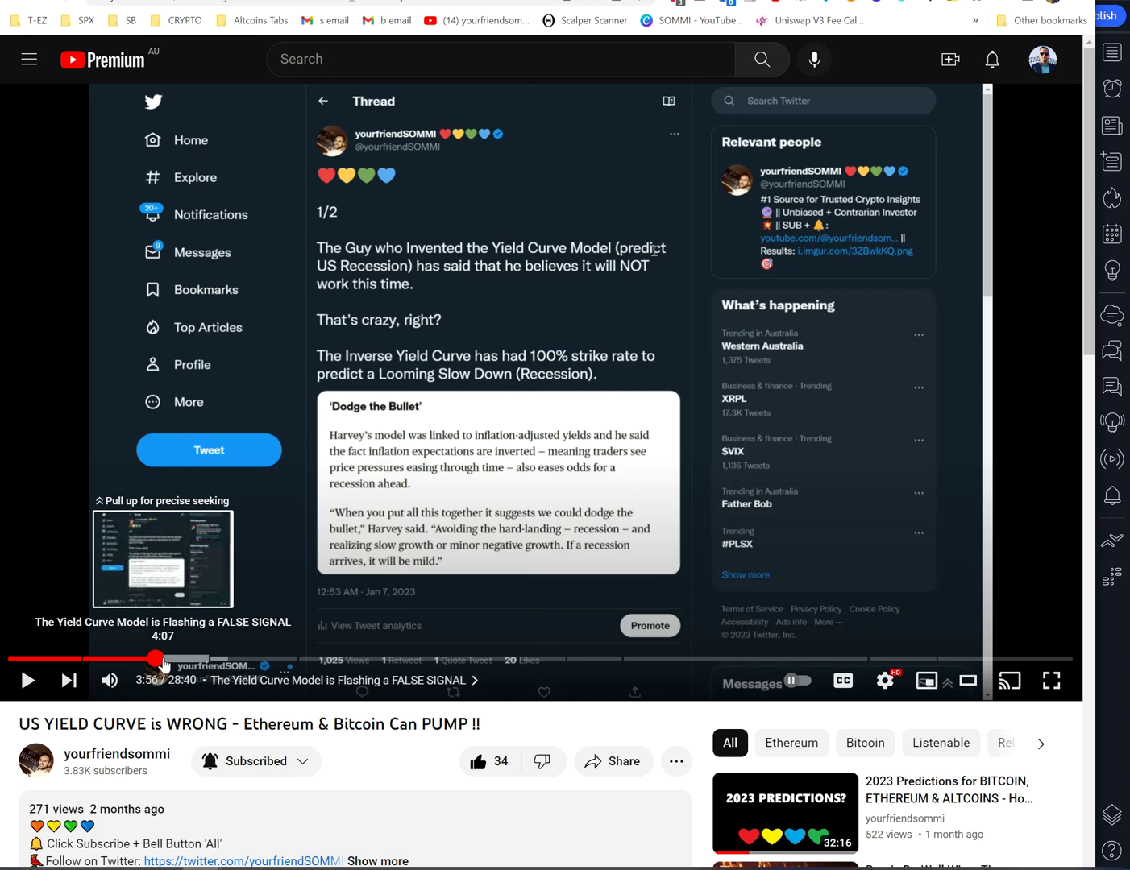
# Step: Skim the US YIELD CURVE is WRONG video through the weakness chapter to the 10yr-3month yield curve chart at about 8:29
pyautogui.moveTo(164, 663); pyautogui.dragTo(223, 661)
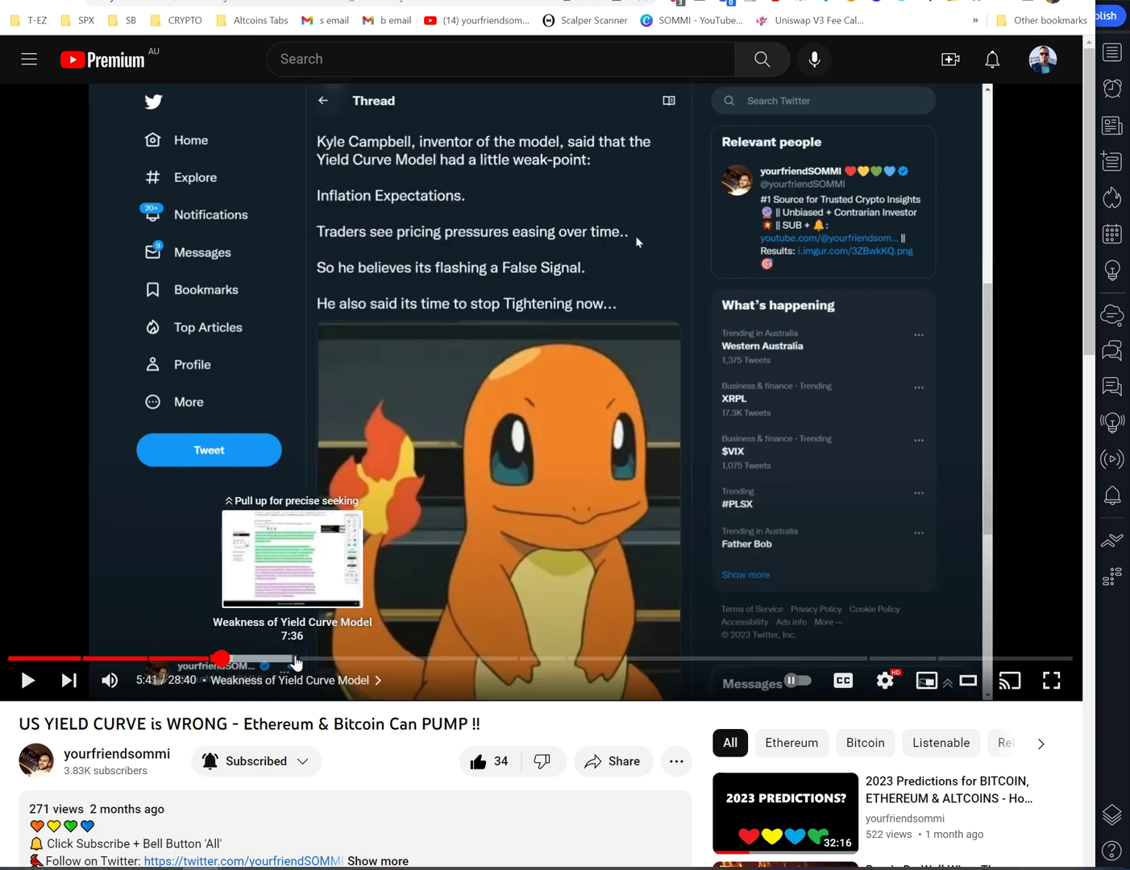
pyautogui.click(311, 661)
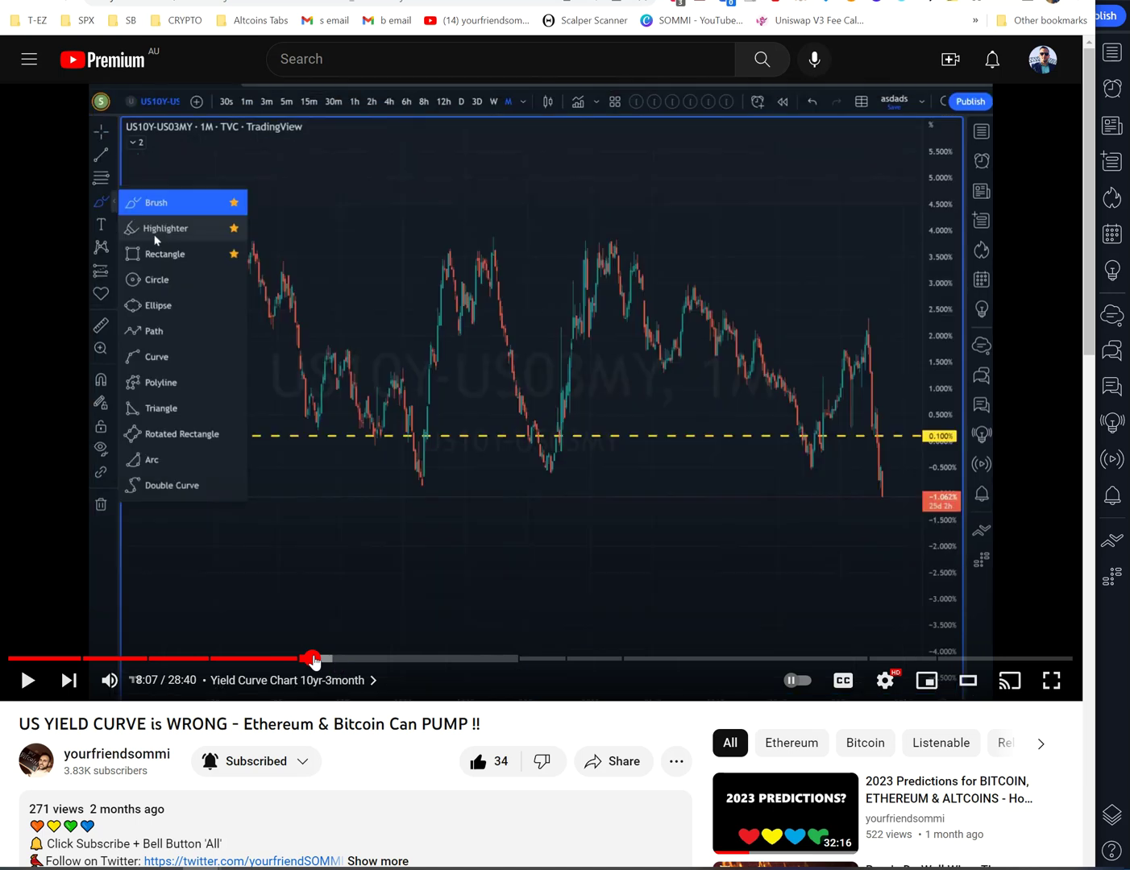
pyautogui.click(322, 661)
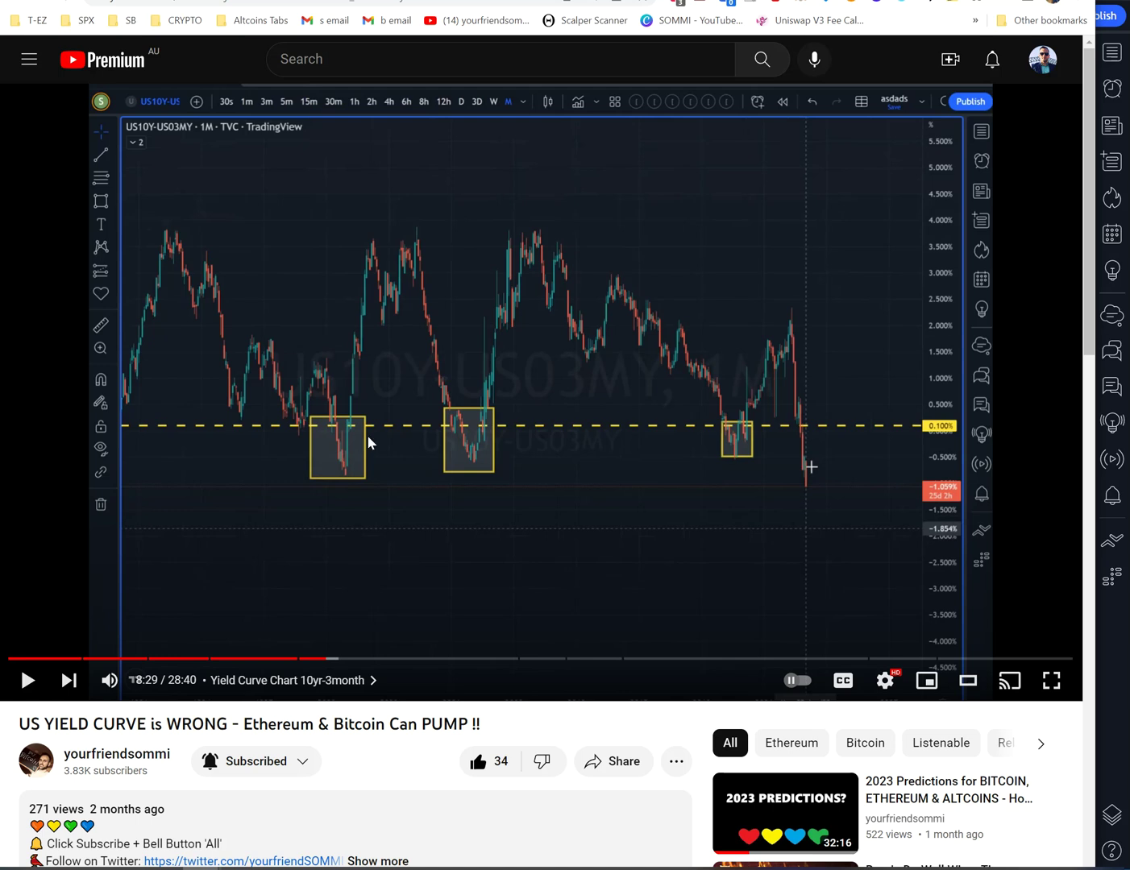
# Step: Circle the final drop on the 10yr-3month yield curve chart in green and clear the annotation
pyautogui.hotkey('alt', 'p')
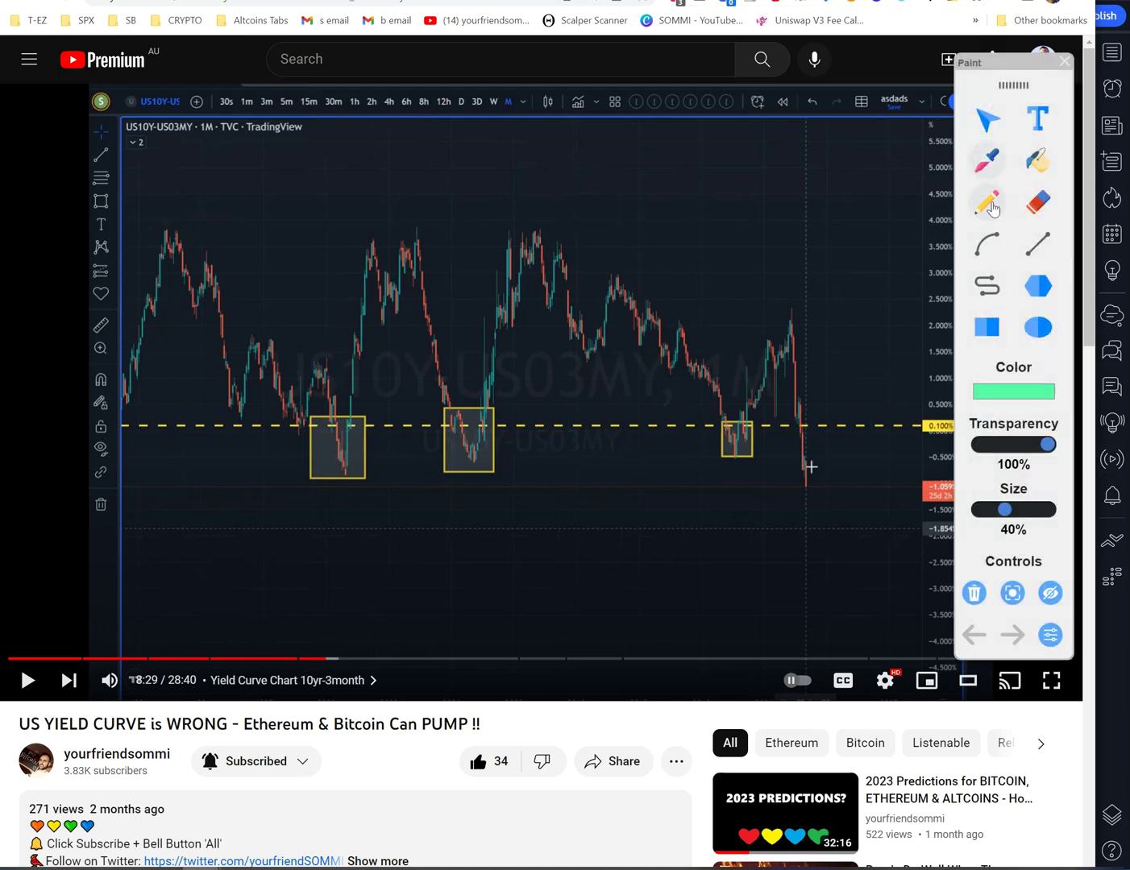
pyautogui.moveTo(823, 450)
pyautogui.mouseDown()
pyautogui.moveTo(780, 469)
pyautogui.moveTo(848, 486)
pyautogui.moveTo(822, 449)
pyautogui.mouseUp()
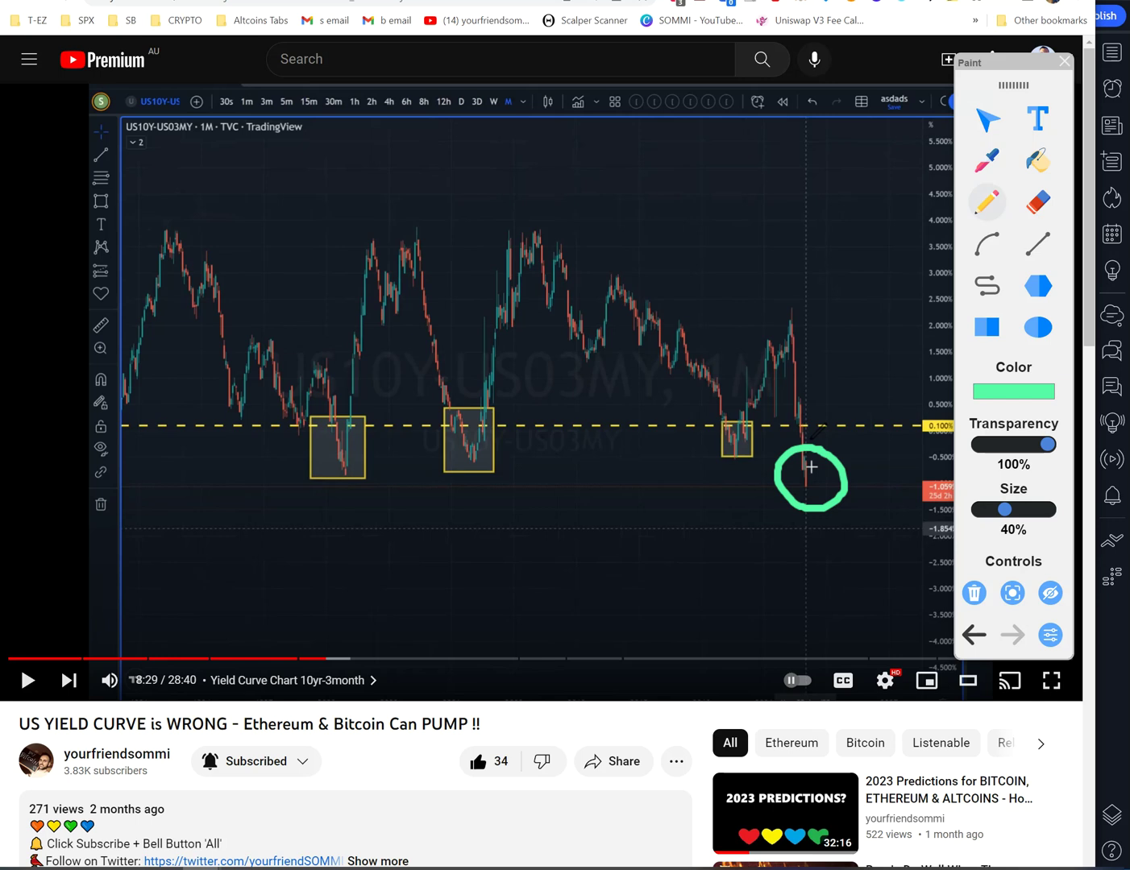
pyautogui.click(973, 593)
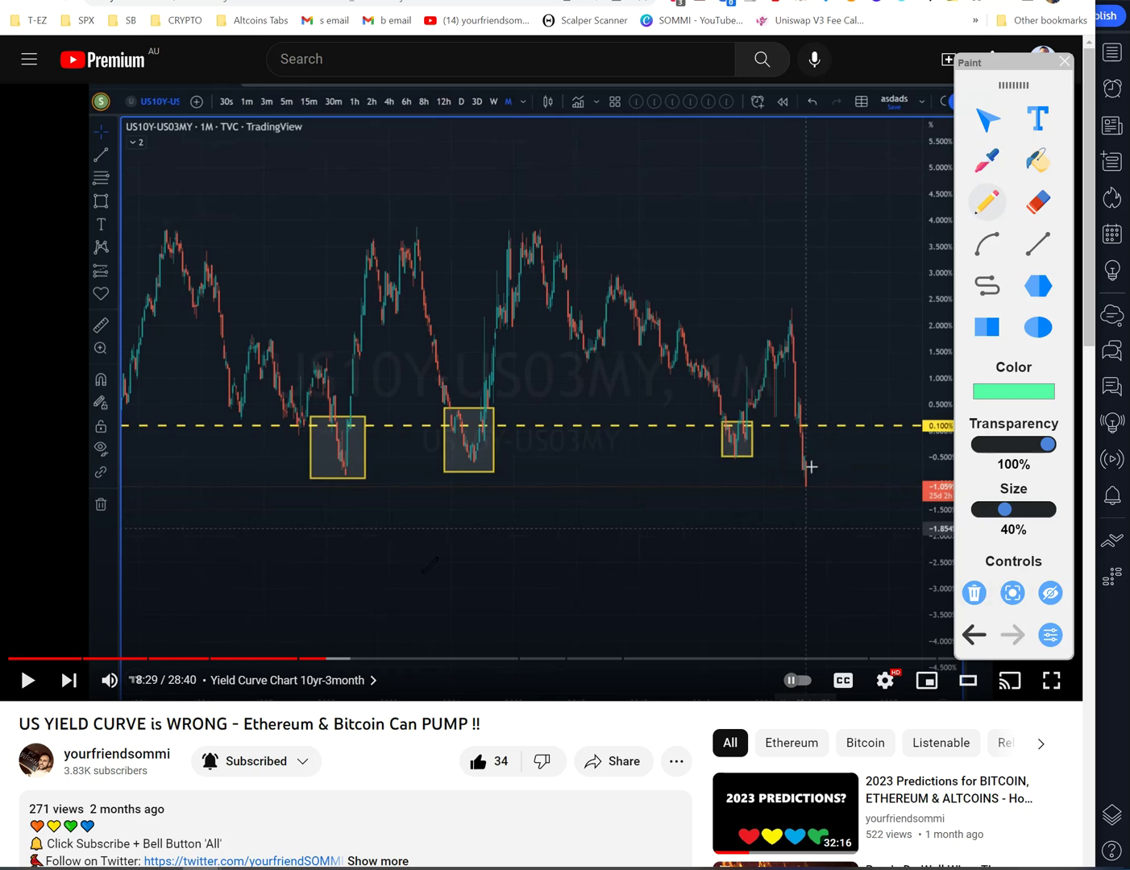
# Step: Skim the video's spending-adjustment chapter at 13:45, the intro at 1:18 and the December 2018 Fed pivot chapter at 16:30
pyautogui.click(986, 121)
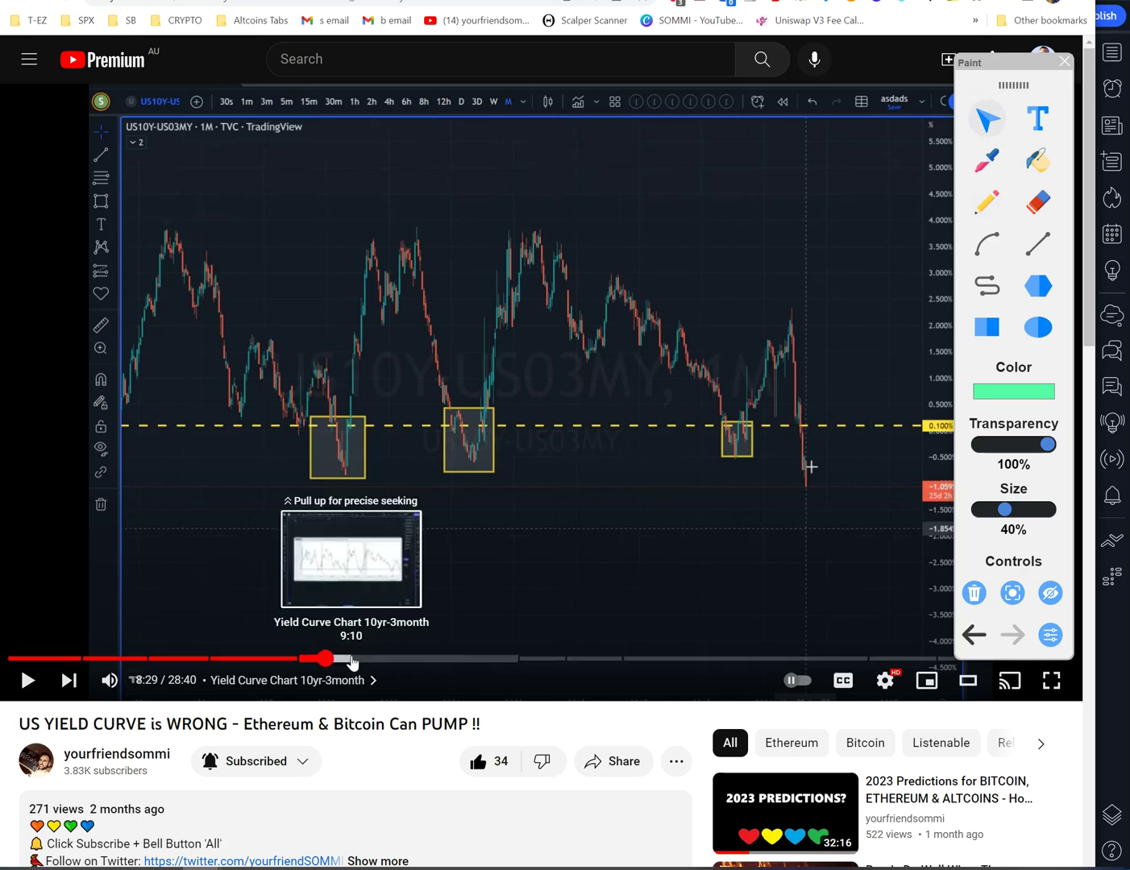
pyautogui.click(520, 661)
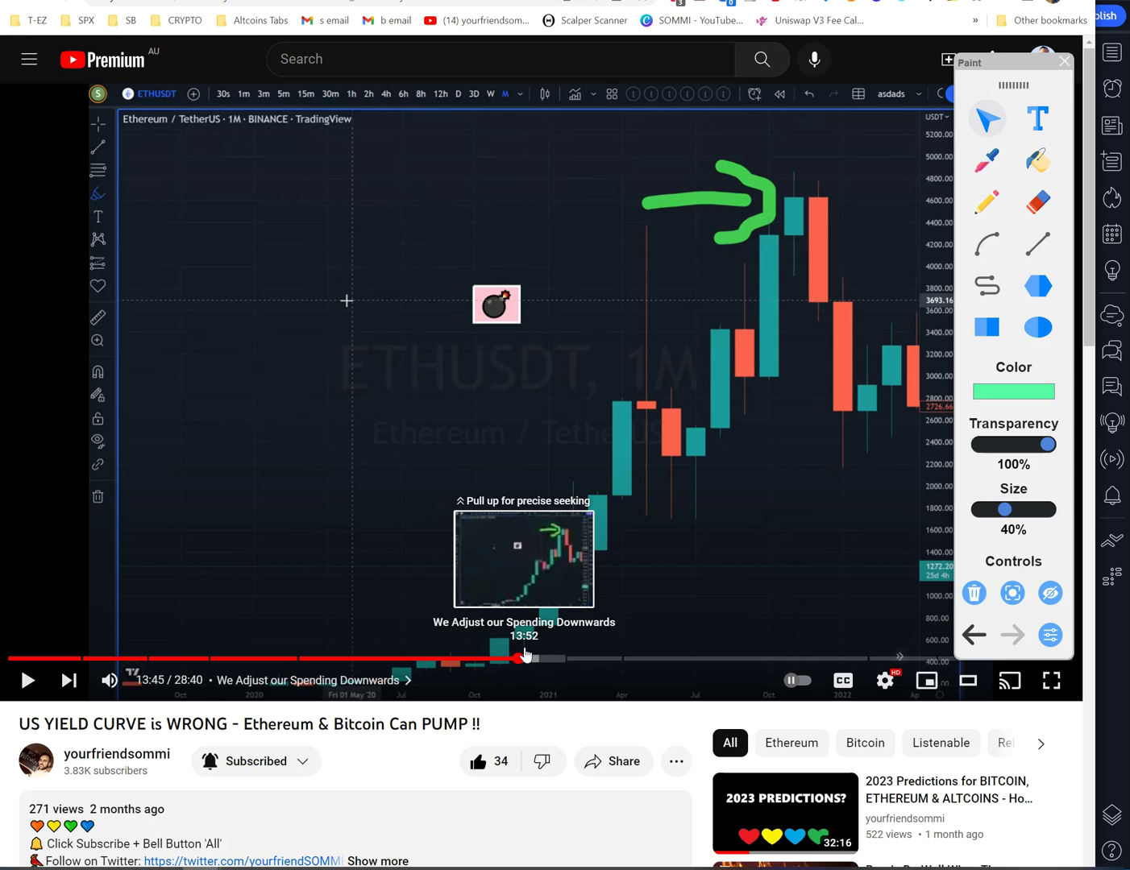
pyautogui.moveTo(526, 654); pyautogui.dragTo(57, 659)
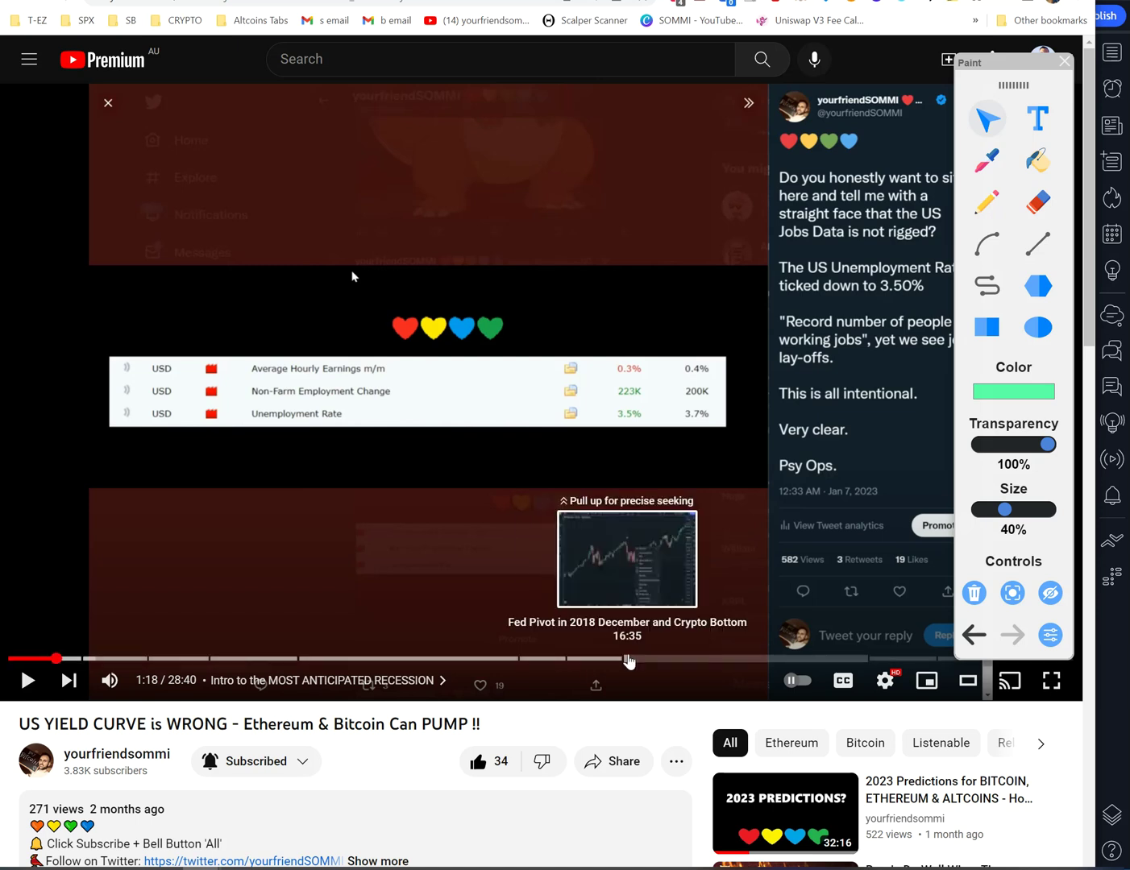
pyautogui.click(628, 660)
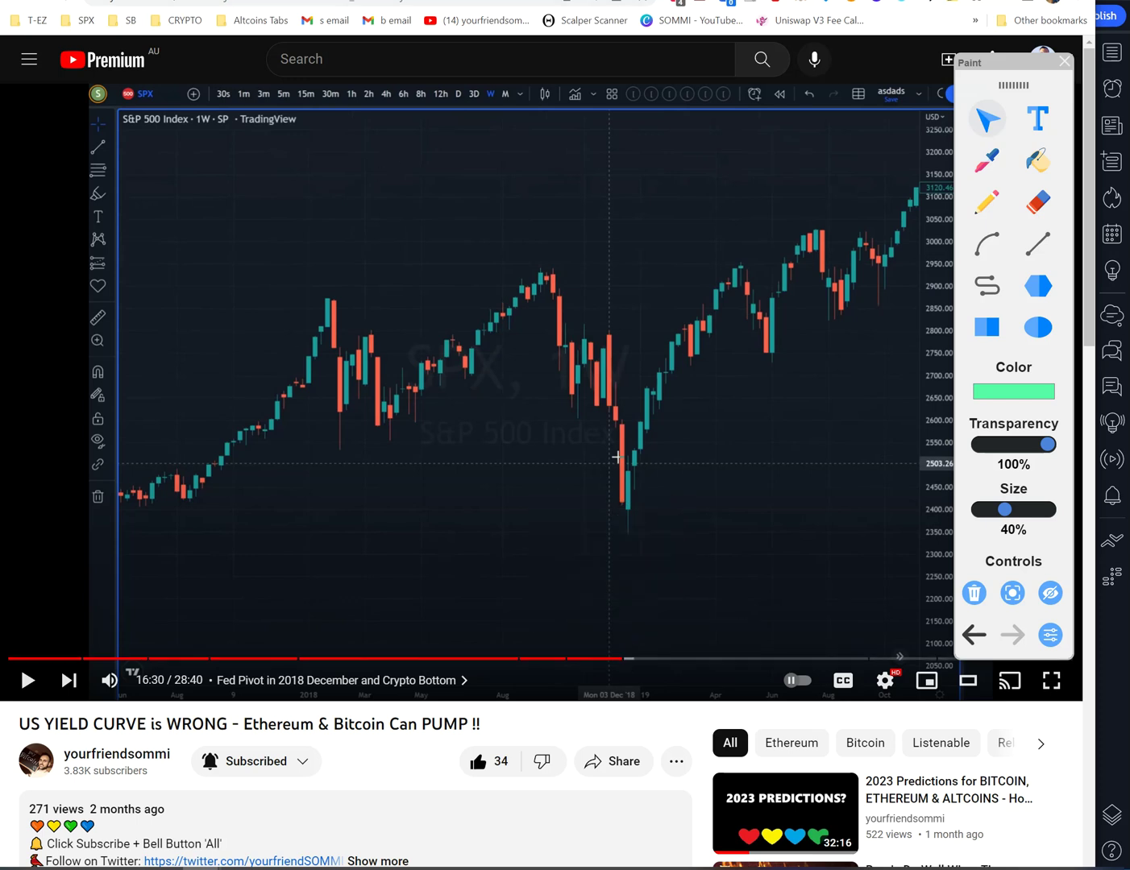
# Step: Switch to the TradingView US10Y-US02Y chart and draw a large rectangle in its empty area, from about 17.2% to 7.8%, August 1993 to September 2026
pyautogui.hotkey('ctrl', 'Tab')
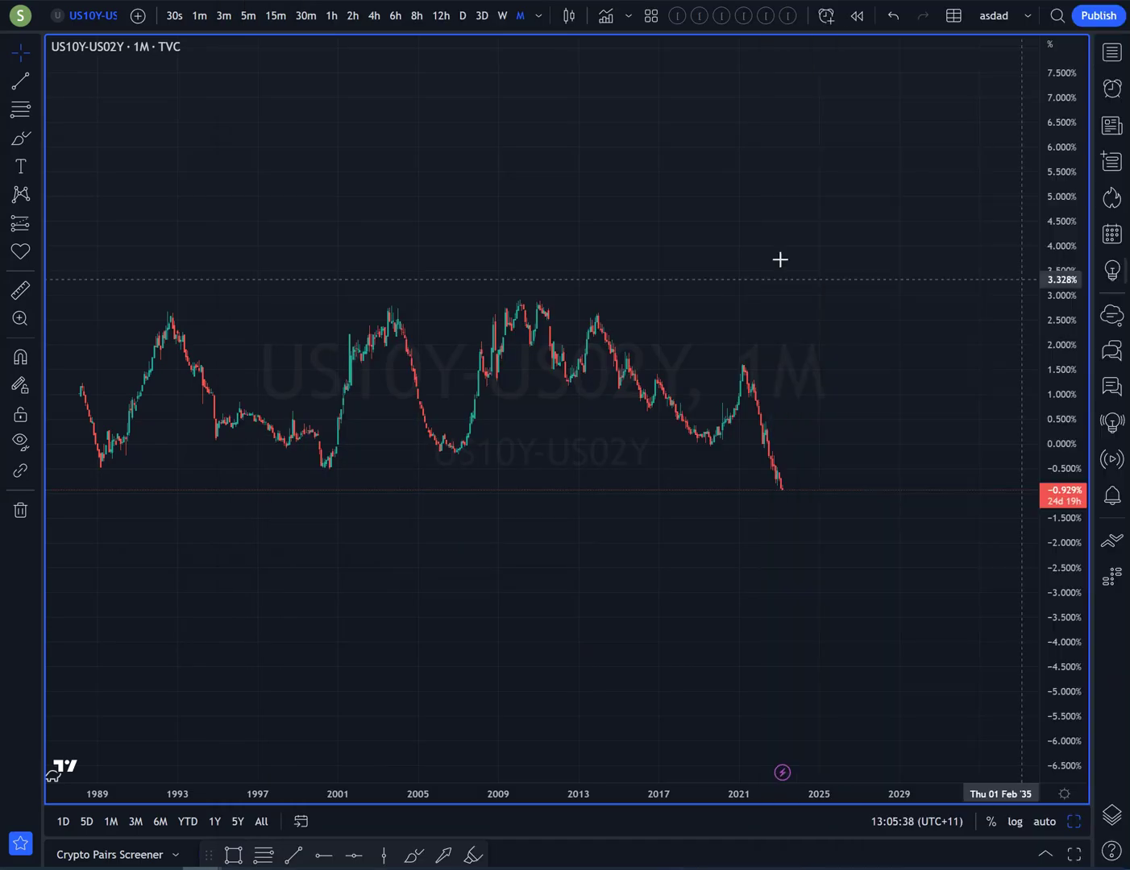
pyautogui.moveTo(628, 292); pyautogui.dragTo(797, 552)
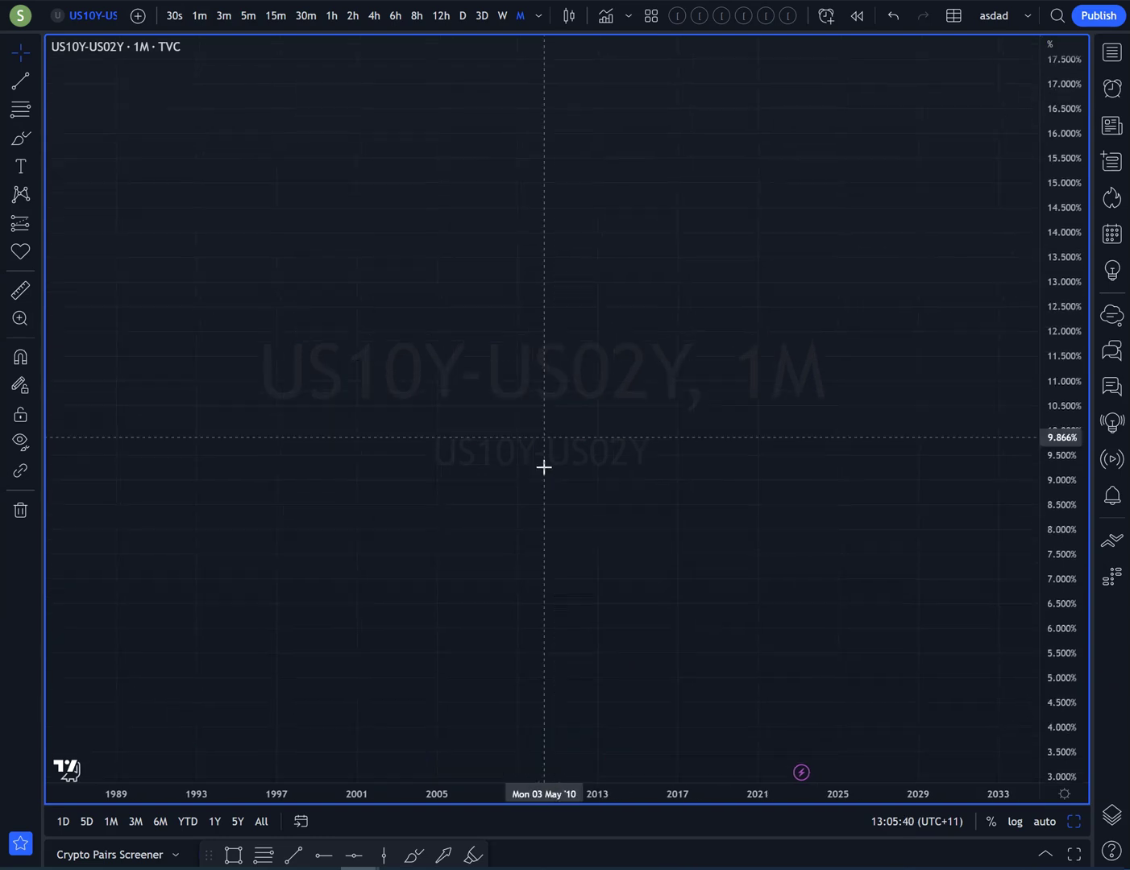
pyautogui.click(36, 143)
pyautogui.click(89, 202)
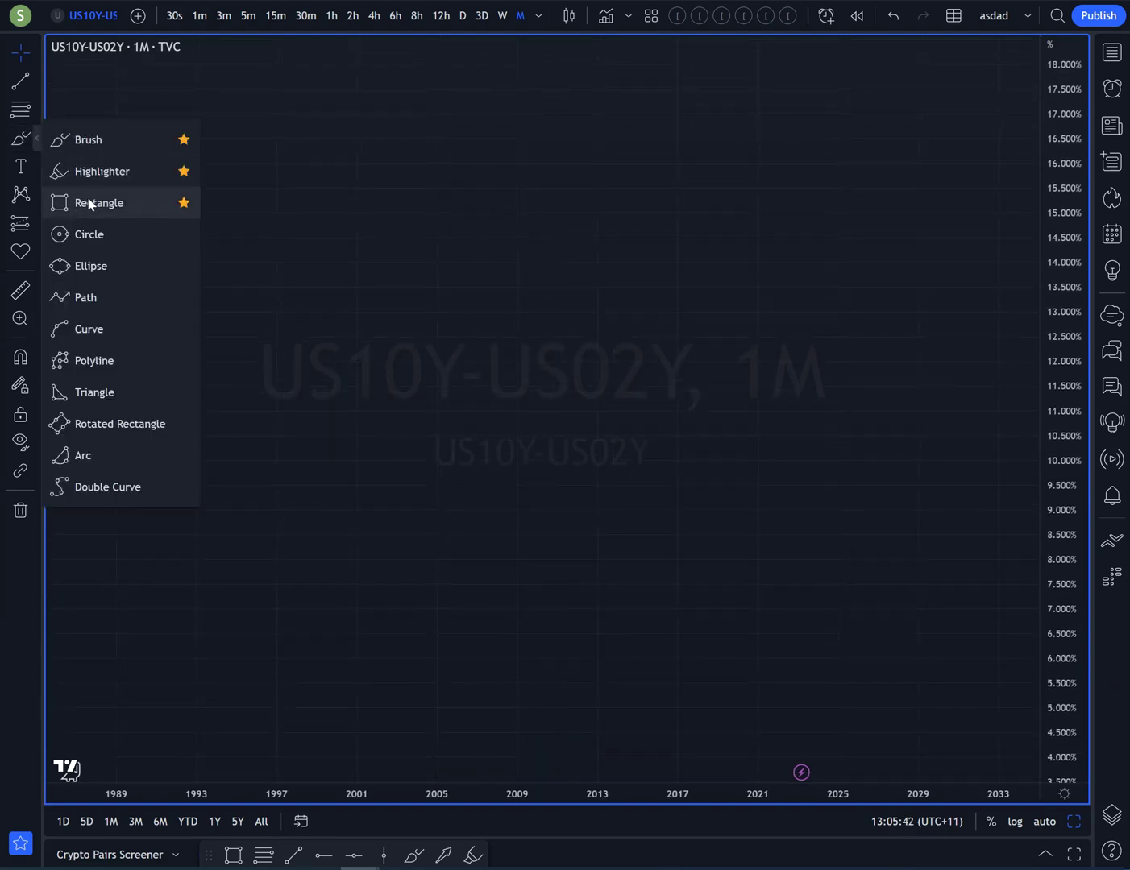
pyautogui.moveTo(208, 106); pyautogui.dragTo(871, 569)
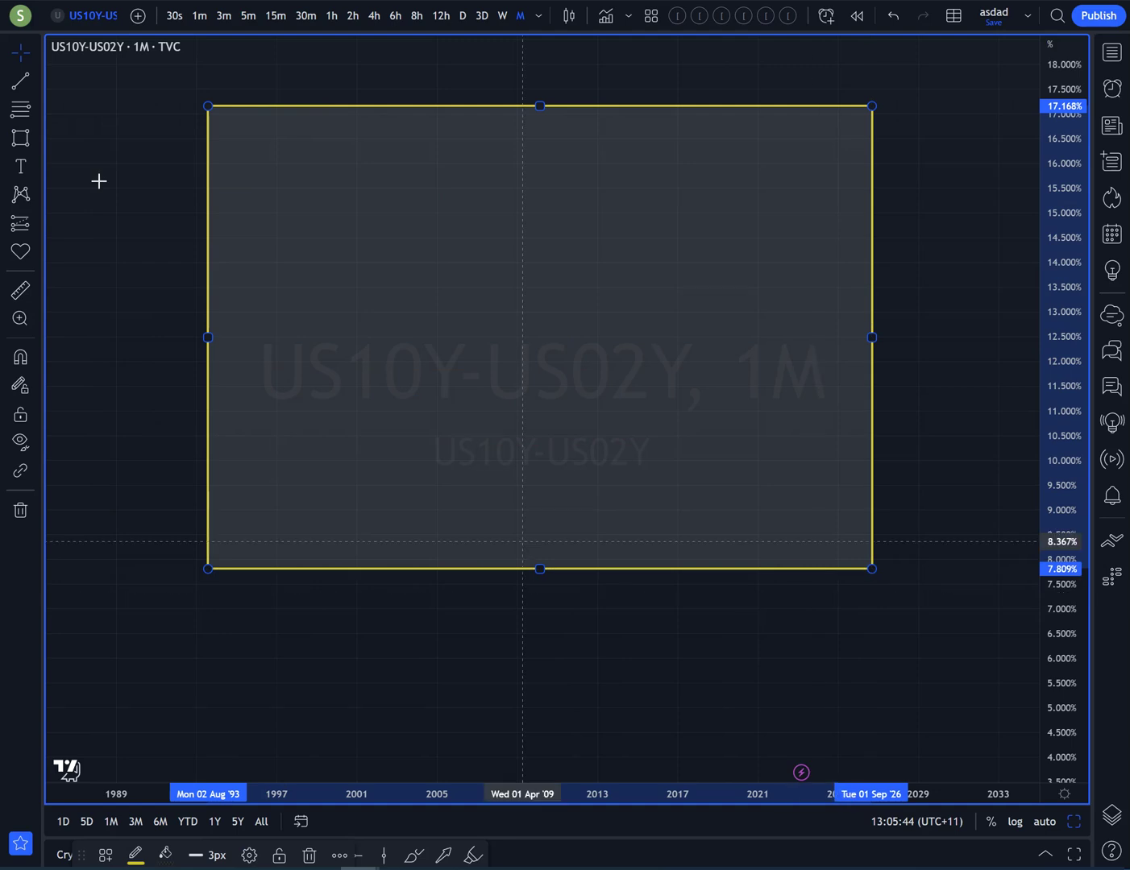
# Step: Brush a horizontal yellow arrow across the middle of the rectangle, redrawing it longer to almost reach the opposite edge
pyautogui.click(37, 144)
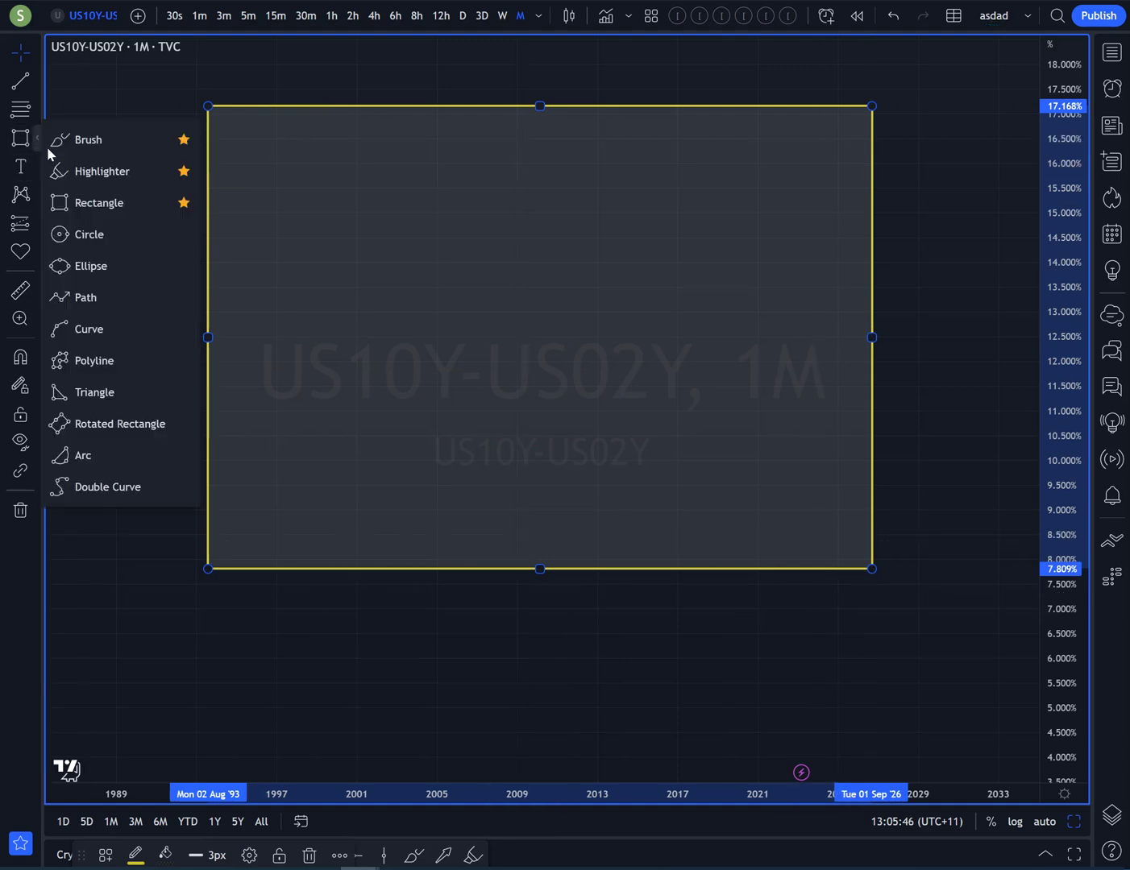
pyautogui.click(77, 145)
pyautogui.moveTo(226, 300); pyautogui.dragTo(674, 315)
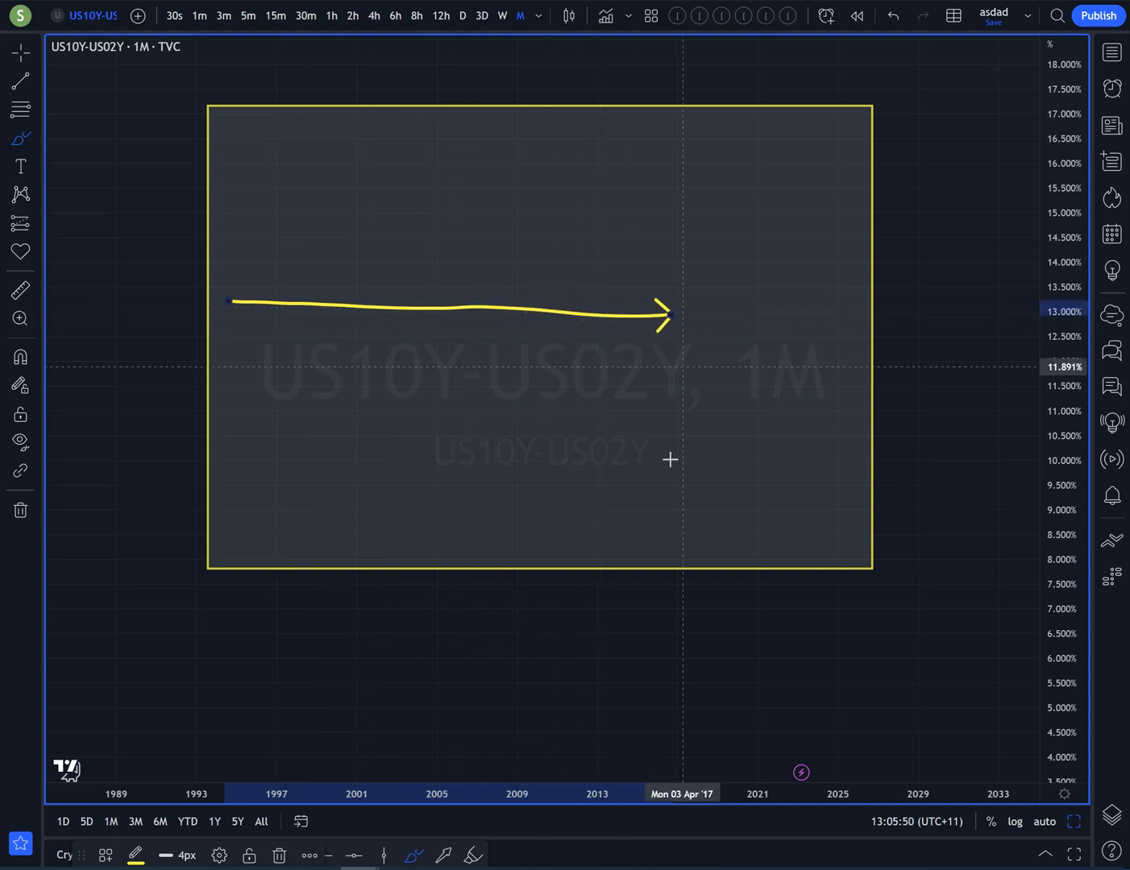
pyautogui.hotkey('ctrl', 'z')
pyautogui.moveTo(222, 317); pyautogui.dragTo(820, 321)
# Step: Add a "$100k" text label and place it on the rectangle's late-date edge at the arrow's level
pyautogui.click(32, 166)
pyautogui.click(868, 350)
pyautogui.write('$100k')
pyautogui.moveTo(871, 338); pyautogui.dragTo(904, 307)
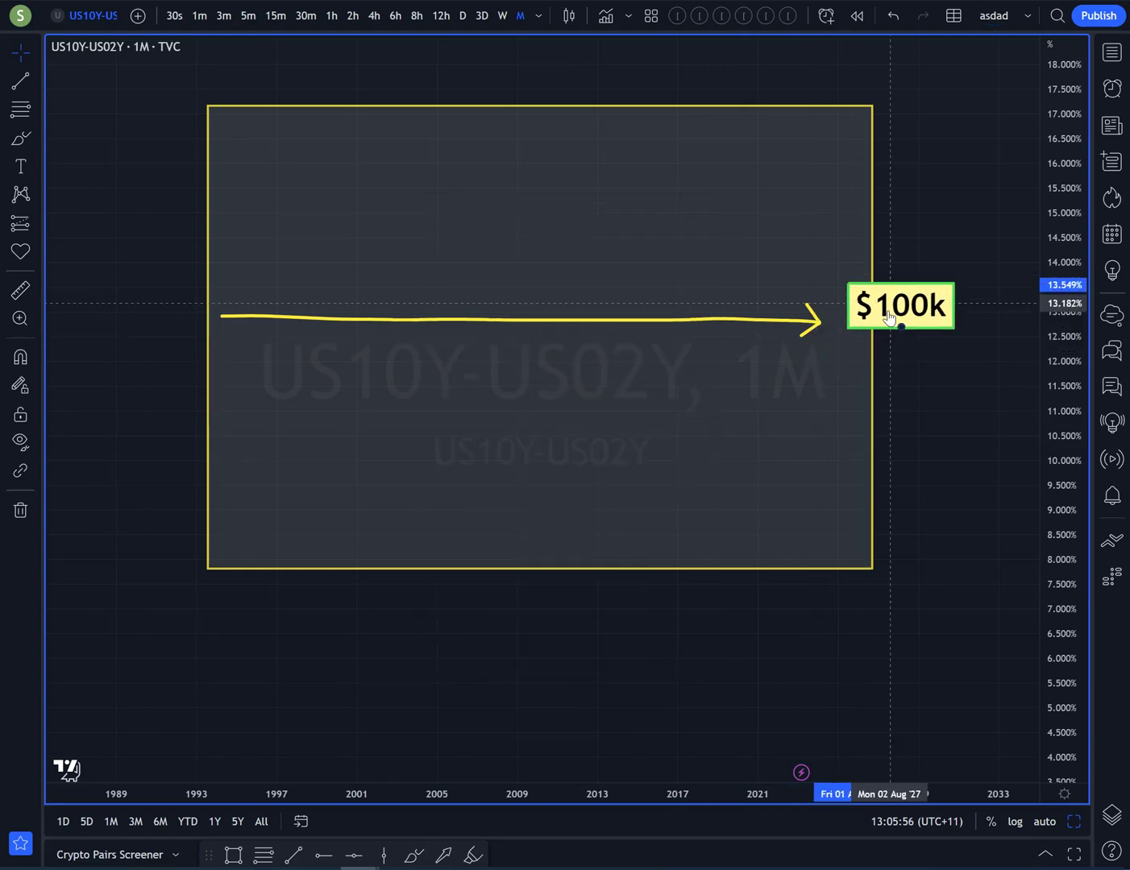
# Step: Delete the yellow arrow and draw a green highlighter path that runs flat at about 13% and falls to about 11%
pyautogui.click(611, 324)
pyautogui.press('Delete')
pyautogui.click(37, 138)
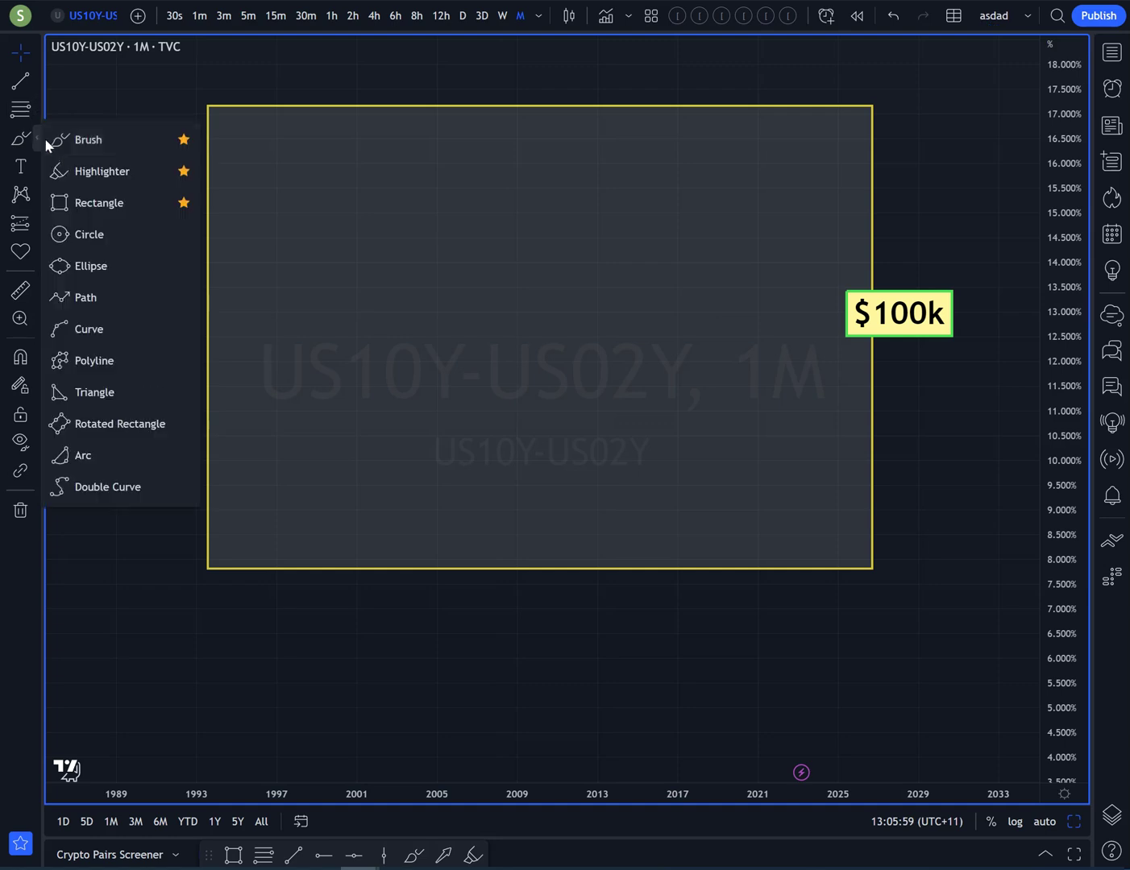
pyautogui.click(69, 179)
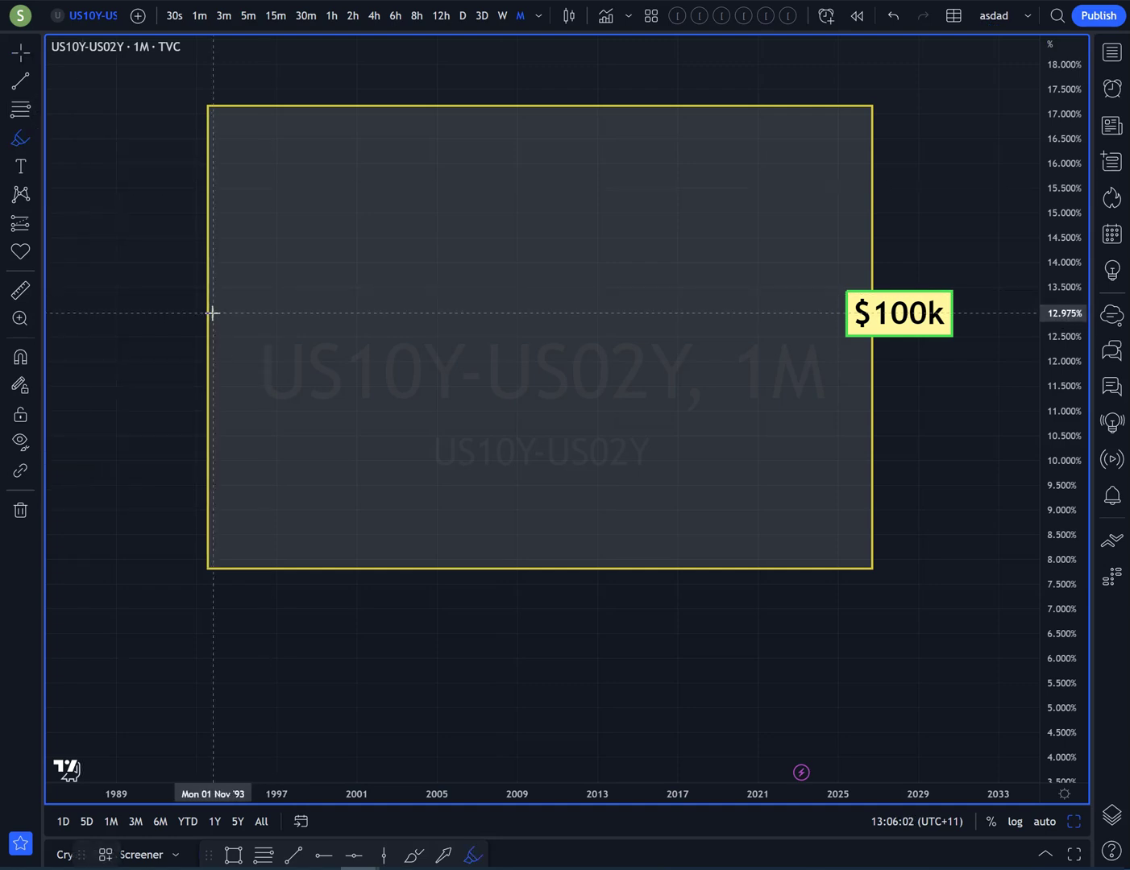
pyautogui.moveTo(213, 313); pyautogui.dragTo(379, 316)
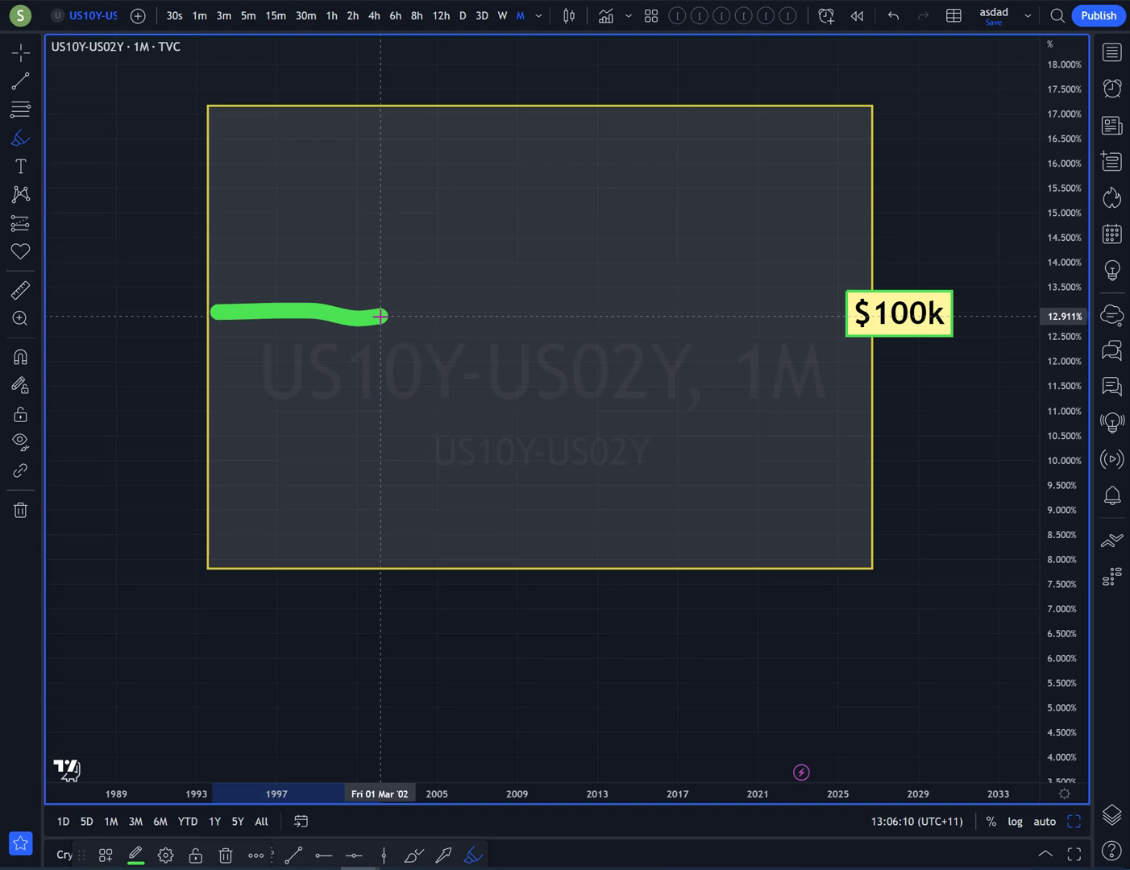
pyautogui.moveTo(380, 316)
pyautogui.mouseDown()
pyautogui.moveTo(444, 320)
pyautogui.moveTo(551, 415)
pyautogui.moveTo(628, 420)
pyautogui.mouseUp()
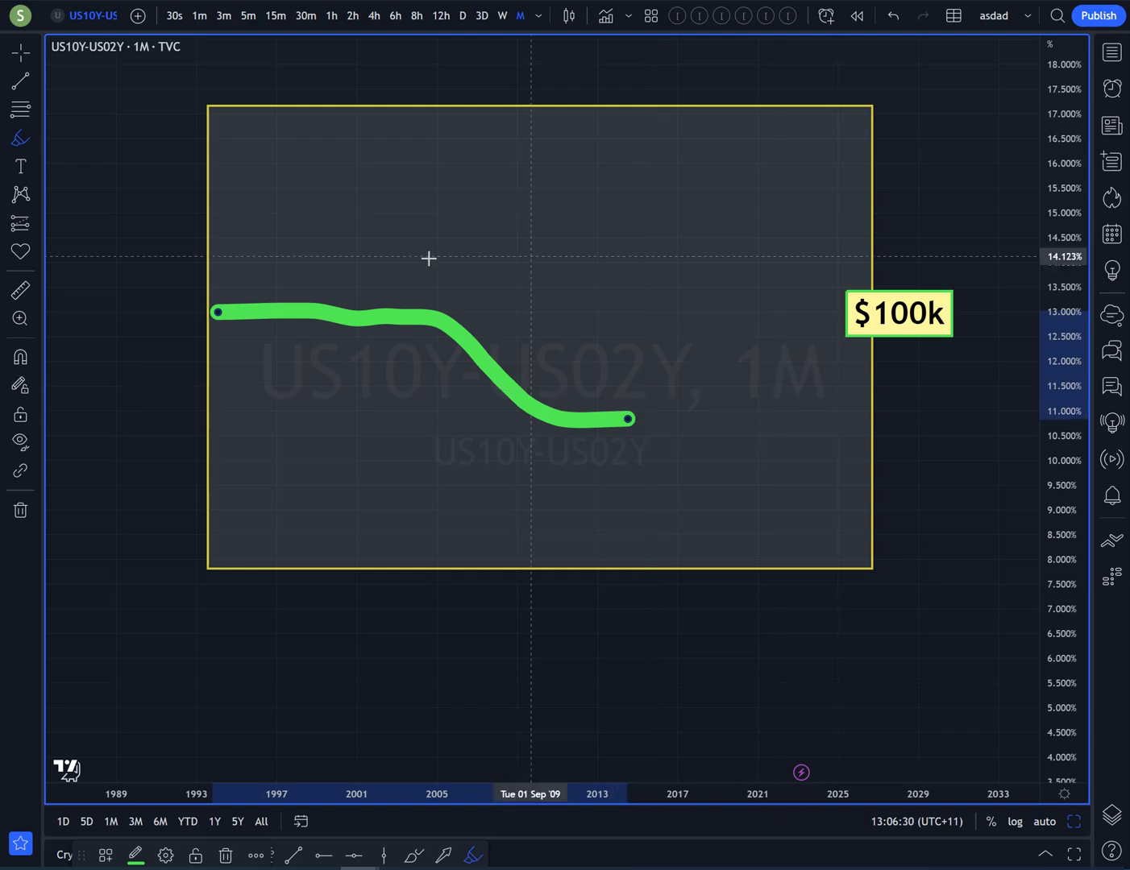
# Step: Undo the dropping path and try a flat green highlighter line at about the 13% level instead
pyautogui.hotkey('ctrl', 'z')
pyautogui.moveTo(214, 314); pyautogui.dragTo(671, 311)
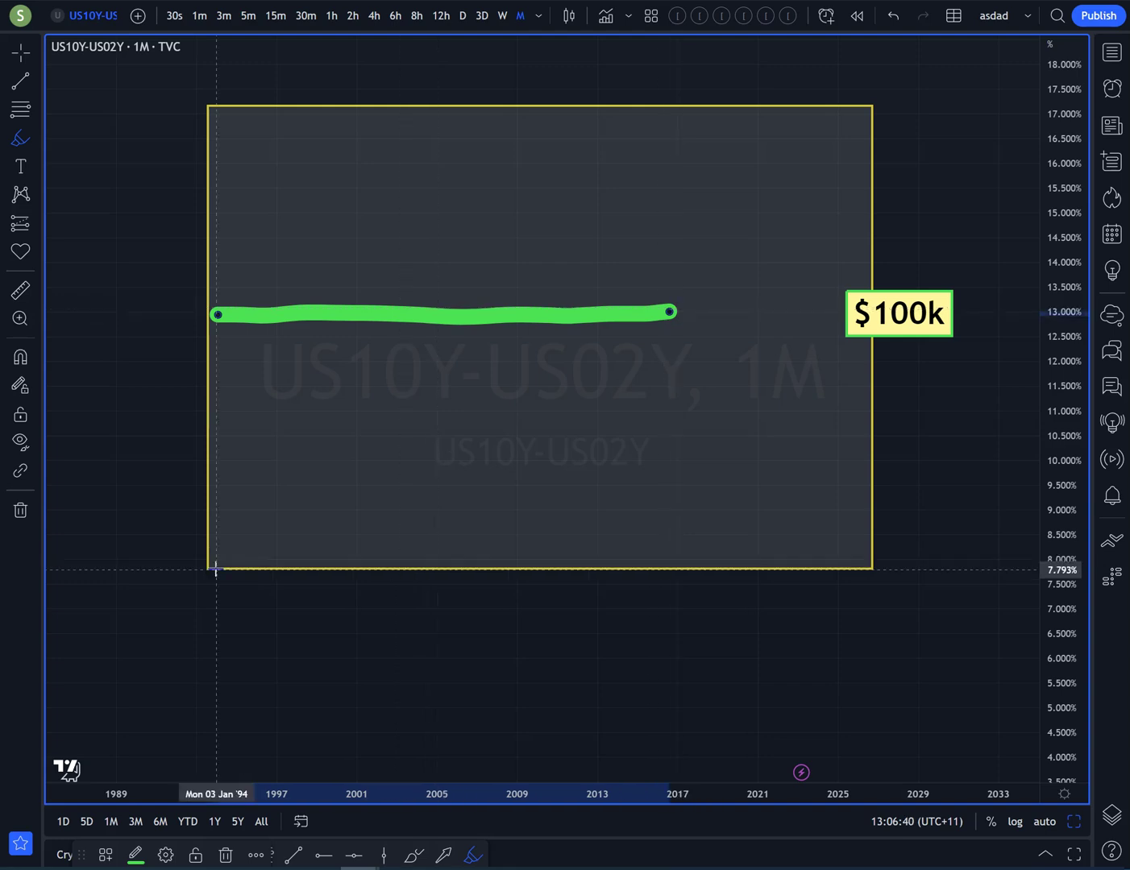
pyautogui.hotkey('ctrl', 'z')
# Step: Draw a green highlighter arrow along the rectangle's lower edge, ending about two thirds of the way across
pyautogui.moveTo(216, 568)
pyautogui.mouseDown()
pyautogui.moveTo(656, 565)
pyautogui.moveTo(686, 551)
pyautogui.moveTo(653, 586)
pyautogui.mouseUp()
pyautogui.click(22, 51)
pyautogui.moveTo(429, 613)
pyautogui.mouseDown()
pyautogui.moveTo(316, 505)
pyautogui.moveTo(294, 459)
pyautogui.mouseUp()
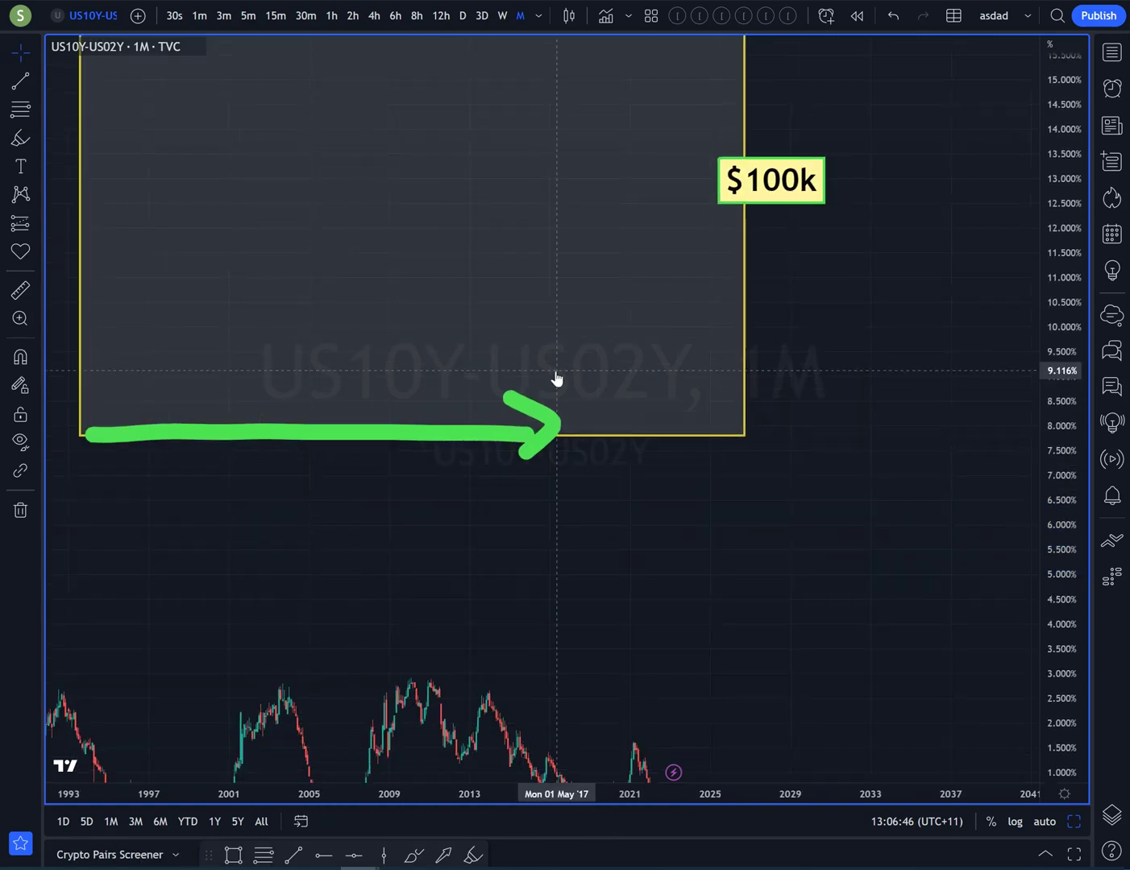
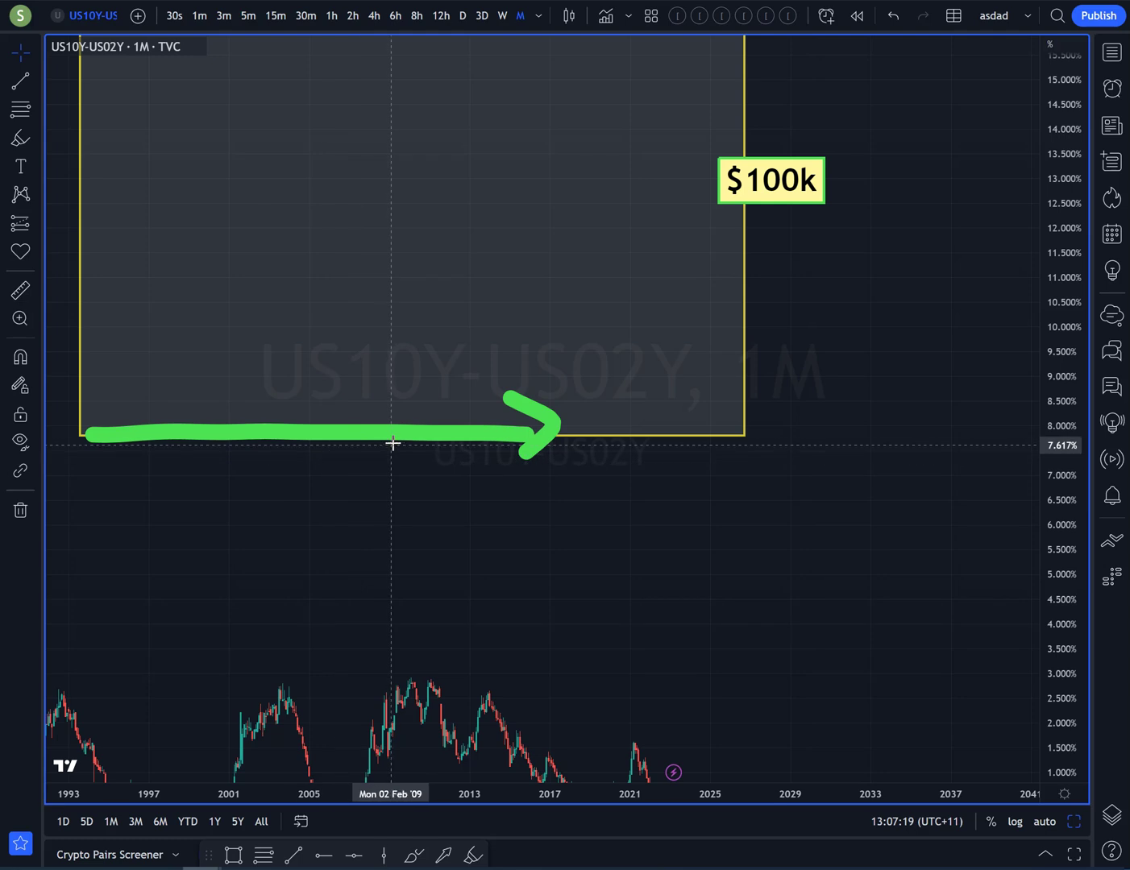
# Step: Delete the green highlighter arrow's shaft and arrowhead from the rectangle's lower edge
pyautogui.click(403, 438)
pyautogui.press('Delete')
pyautogui.click(506, 403)
pyautogui.press('Delete')
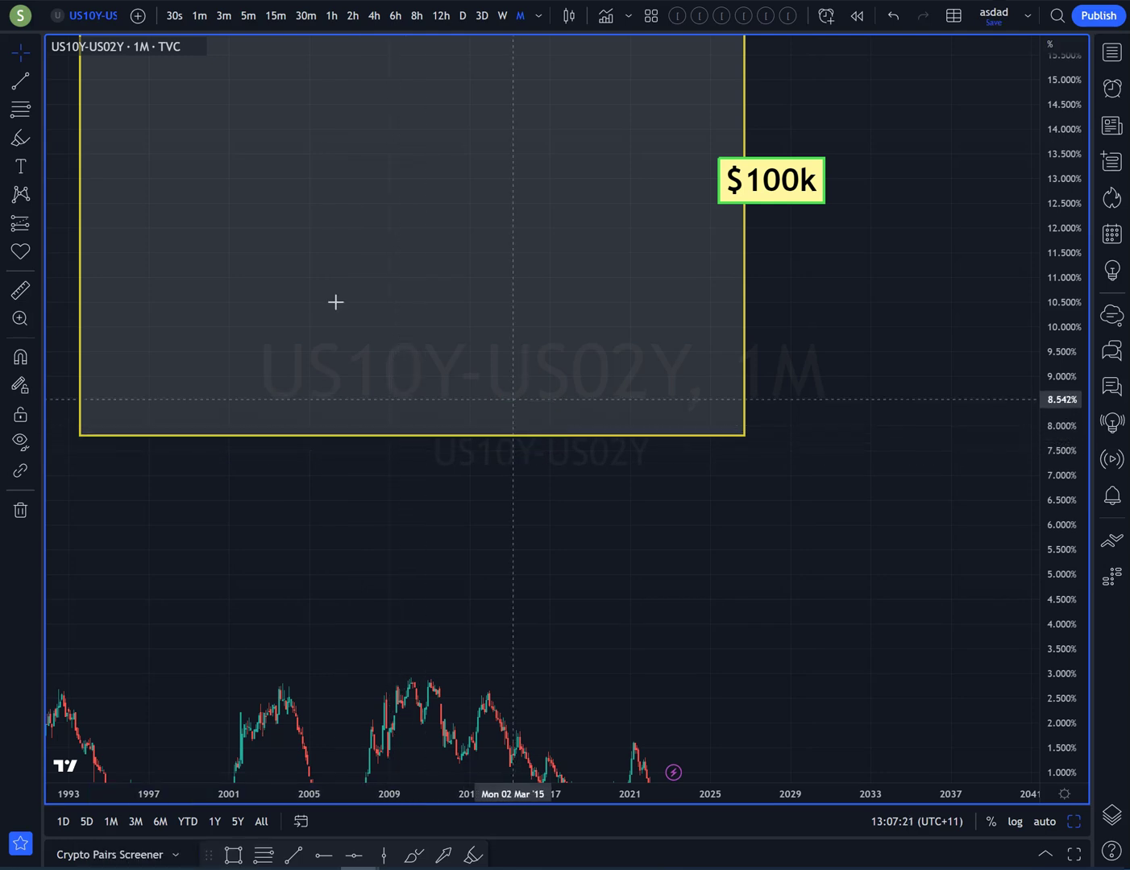
# Step: Add a nerd-face emoji text label inside the rectangle and move it down to about the level of the "$100k" label
pyautogui.moveTo(335, 303); pyautogui.dragTo(344, 373)
pyautogui.click(17, 142)
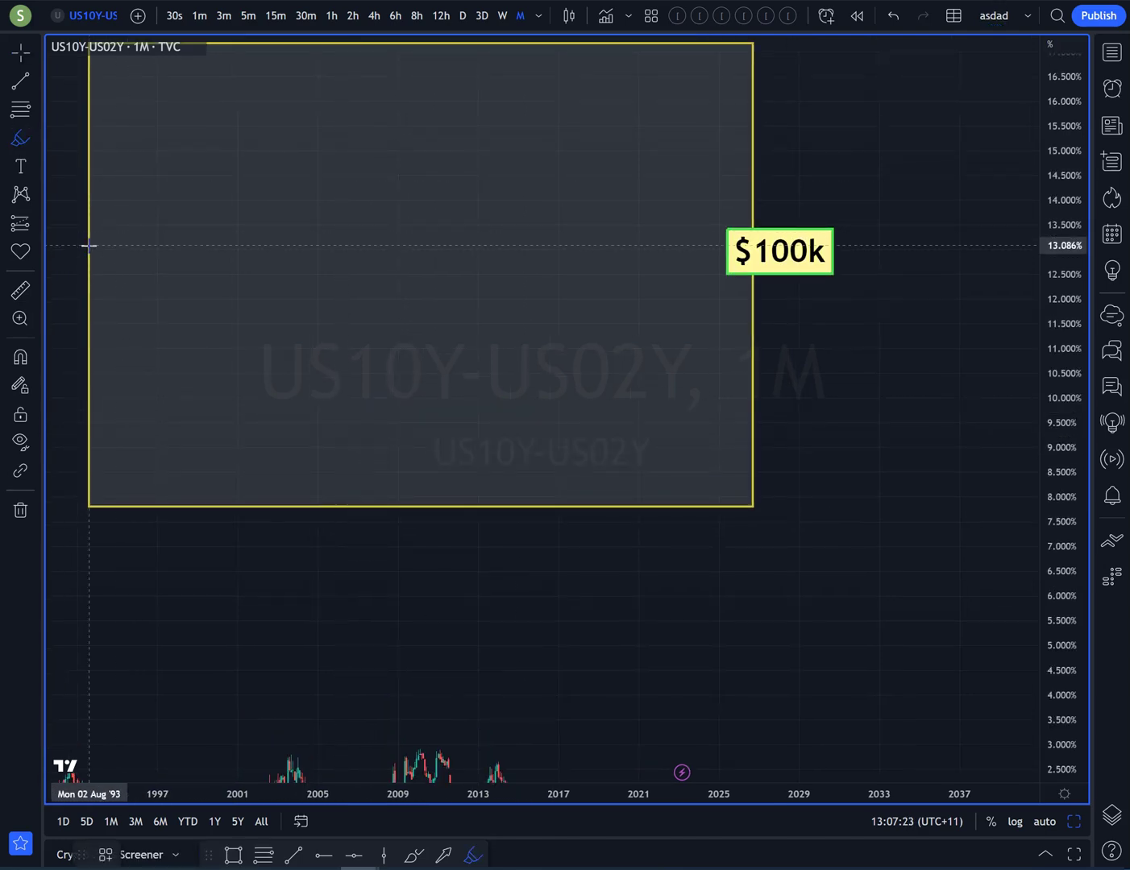
pyautogui.click(21, 166)
pyautogui.click(235, 174)
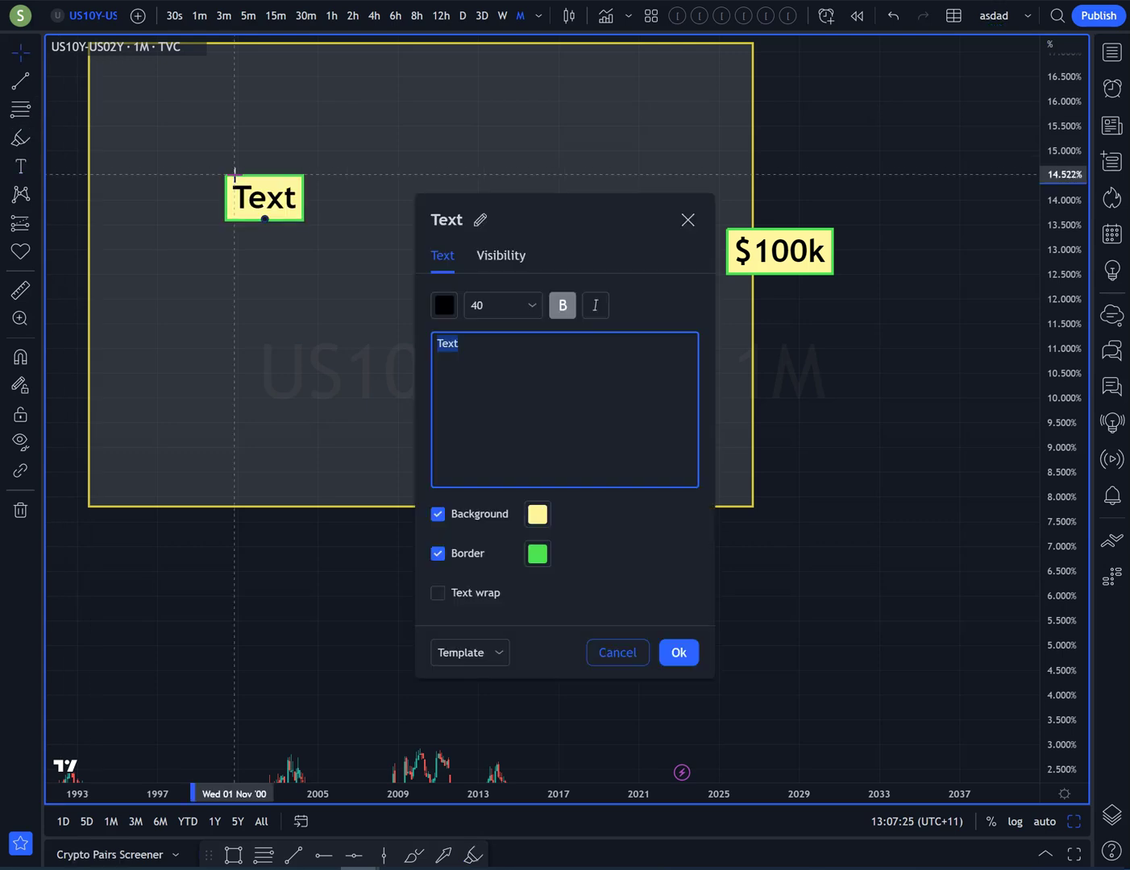
pyautogui.press('super+period')
pyautogui.write('ner')
pyautogui.press('Return')
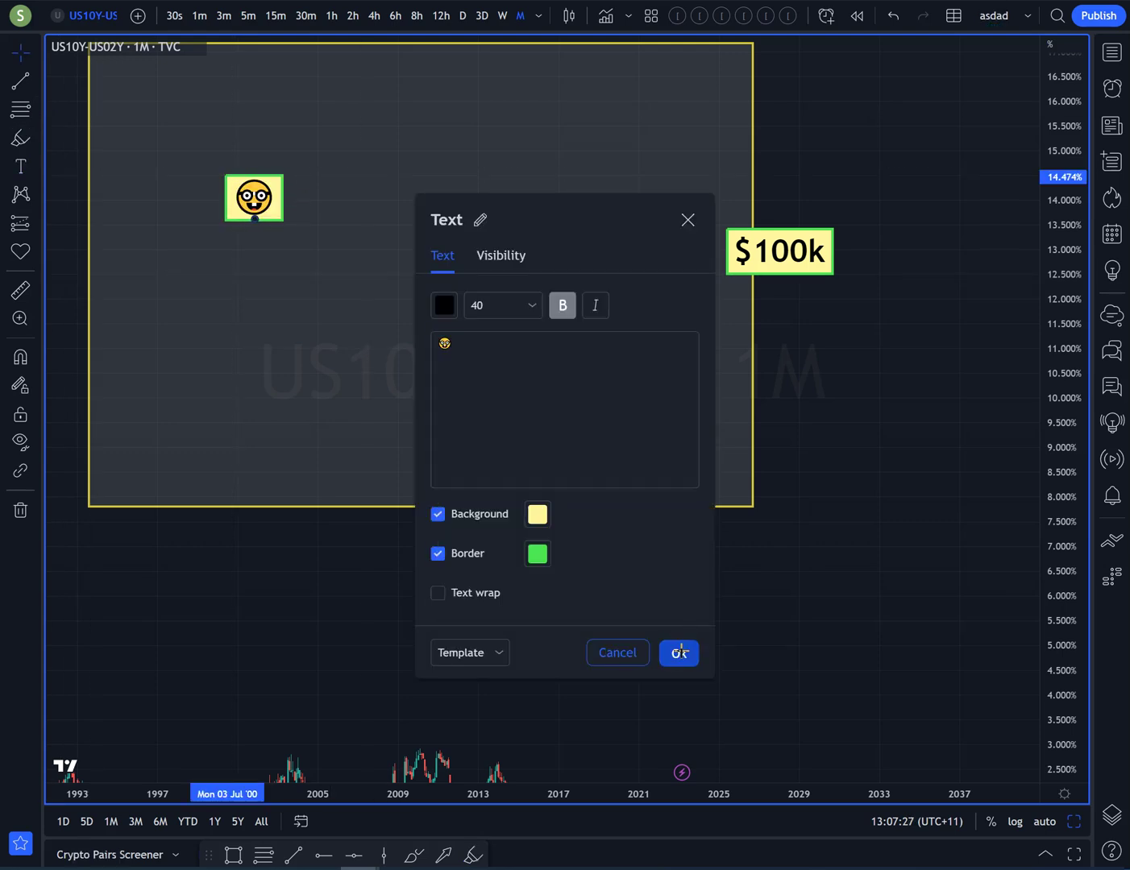
pyautogui.click(679, 652)
pyautogui.moveTo(263, 221); pyautogui.dragTo(267, 260)
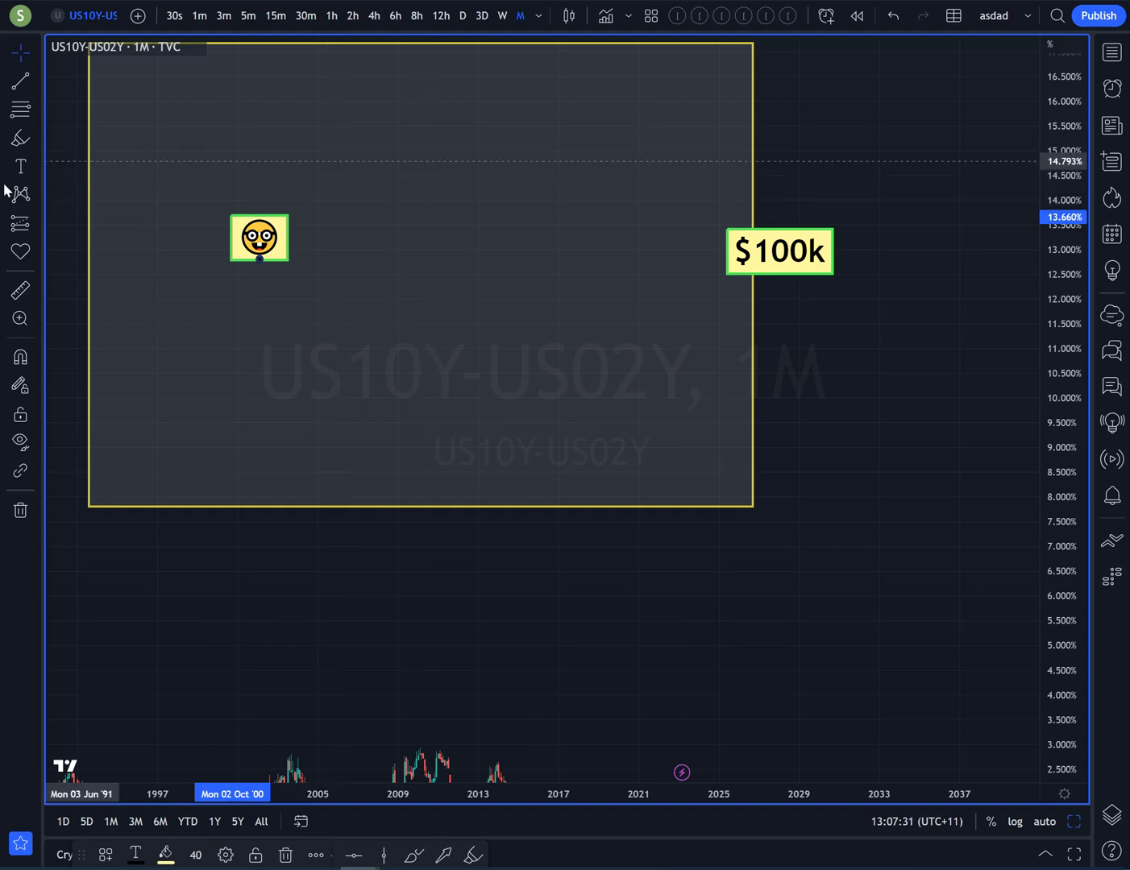
# Step: Draw a green highlighter path that runs flat under the emoji, drops steeply to the rectangle's lower edge and ends in an arrowhead
pyautogui.click(16, 143)
pyautogui.moveTo(92, 262)
pyautogui.mouseDown()
pyautogui.moveTo(368, 254)
pyautogui.moveTo(448, 498)
pyautogui.moveTo(558, 491)
pyautogui.moveTo(535, 535)
pyautogui.mouseUp()
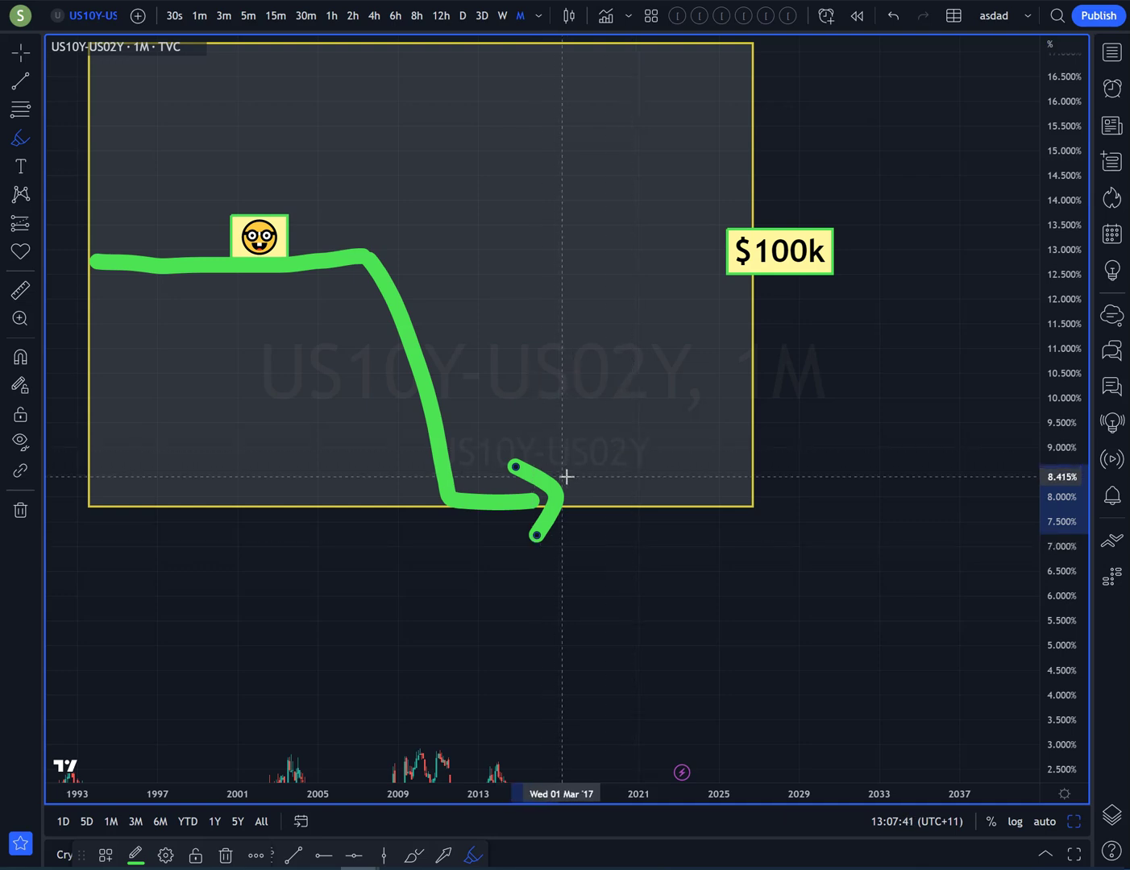
# Step: Draw a green highlighter path rising steeply from the lower-edge arrowhead, running flat and ending in an arrowhead beside the "$100k" label
pyautogui.moveTo(571, 486)
pyautogui.mouseDown()
pyautogui.moveTo(597, 304)
pyautogui.moveTo(687, 256)
pyautogui.moveTo(692, 291)
pyautogui.mouseUp()
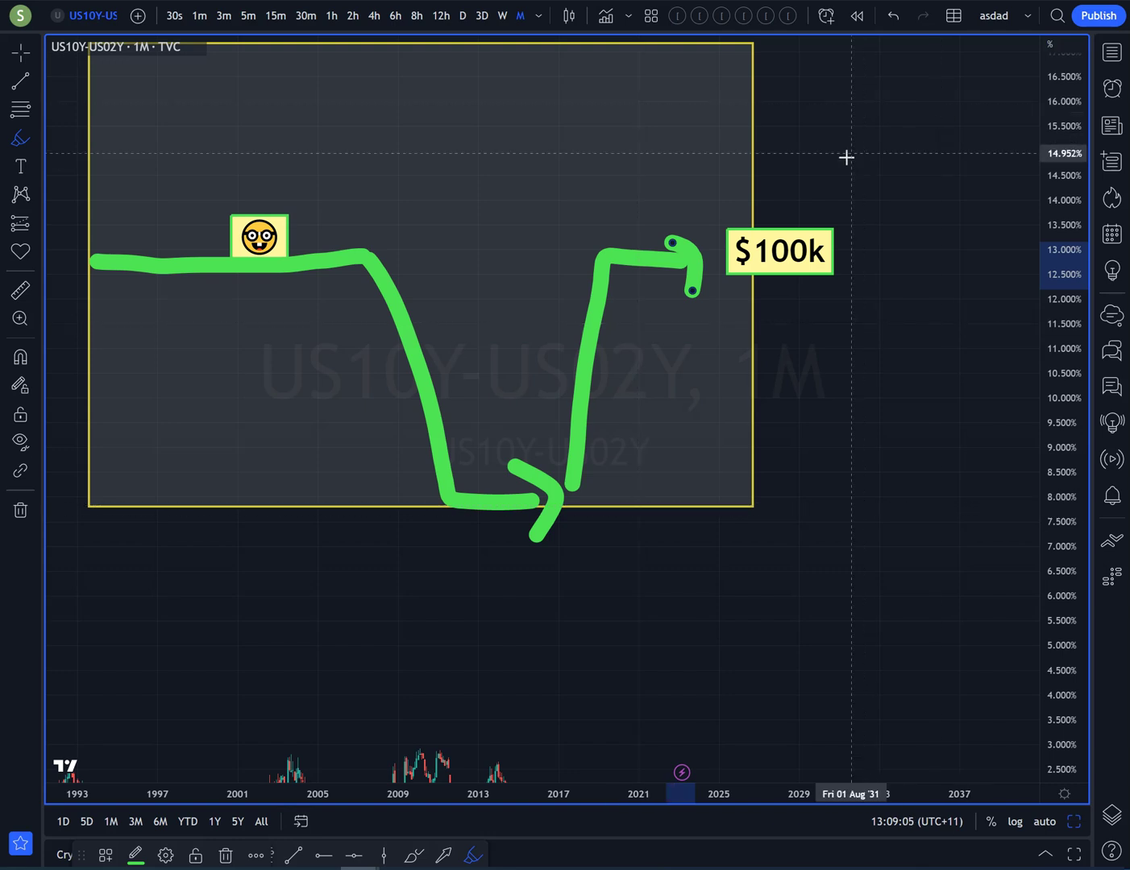
pyautogui.moveTo(843, 163); pyautogui.dragTo(792, 145)
pyautogui.hotkey('ctrl', 'z')
pyautogui.click(21, 51)
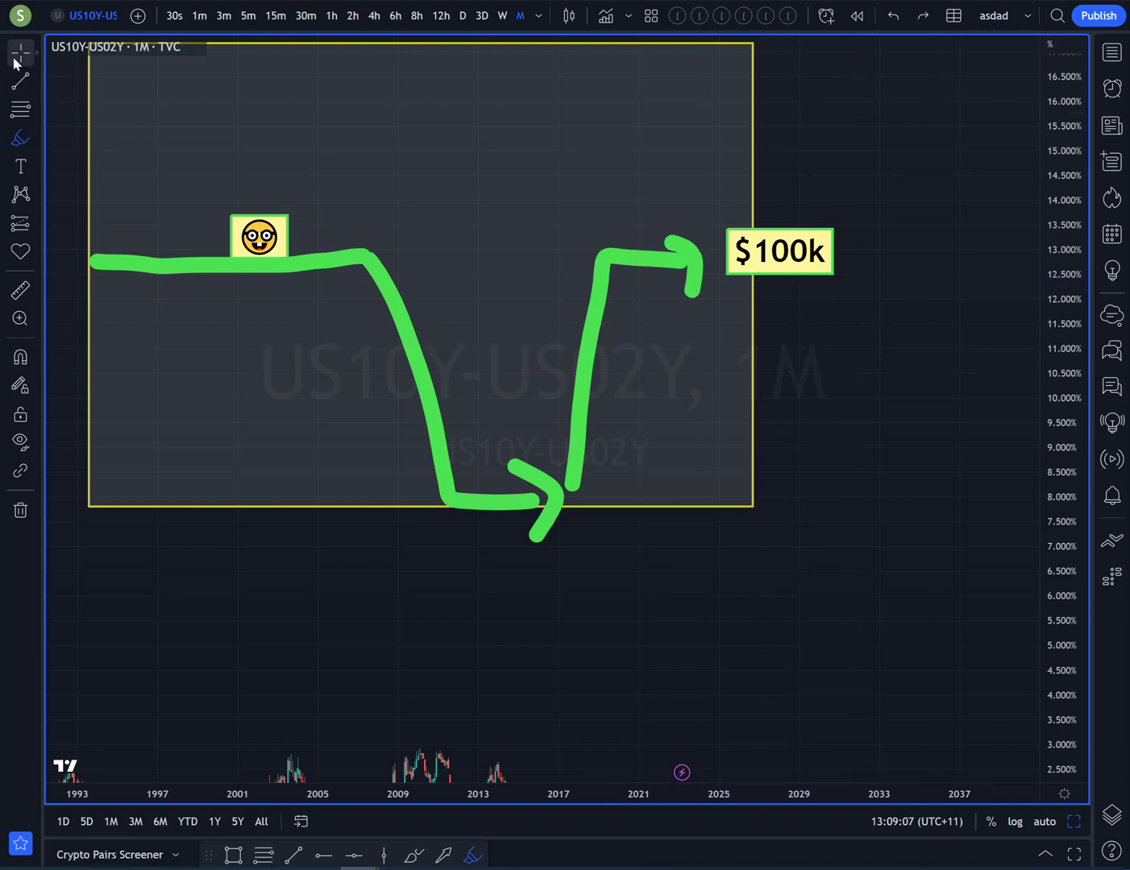
# Step: Maximize the BLX Bitcoin chart and outline the large red November 2018 candle with the green highlighter
pyautogui.click(1075, 824)
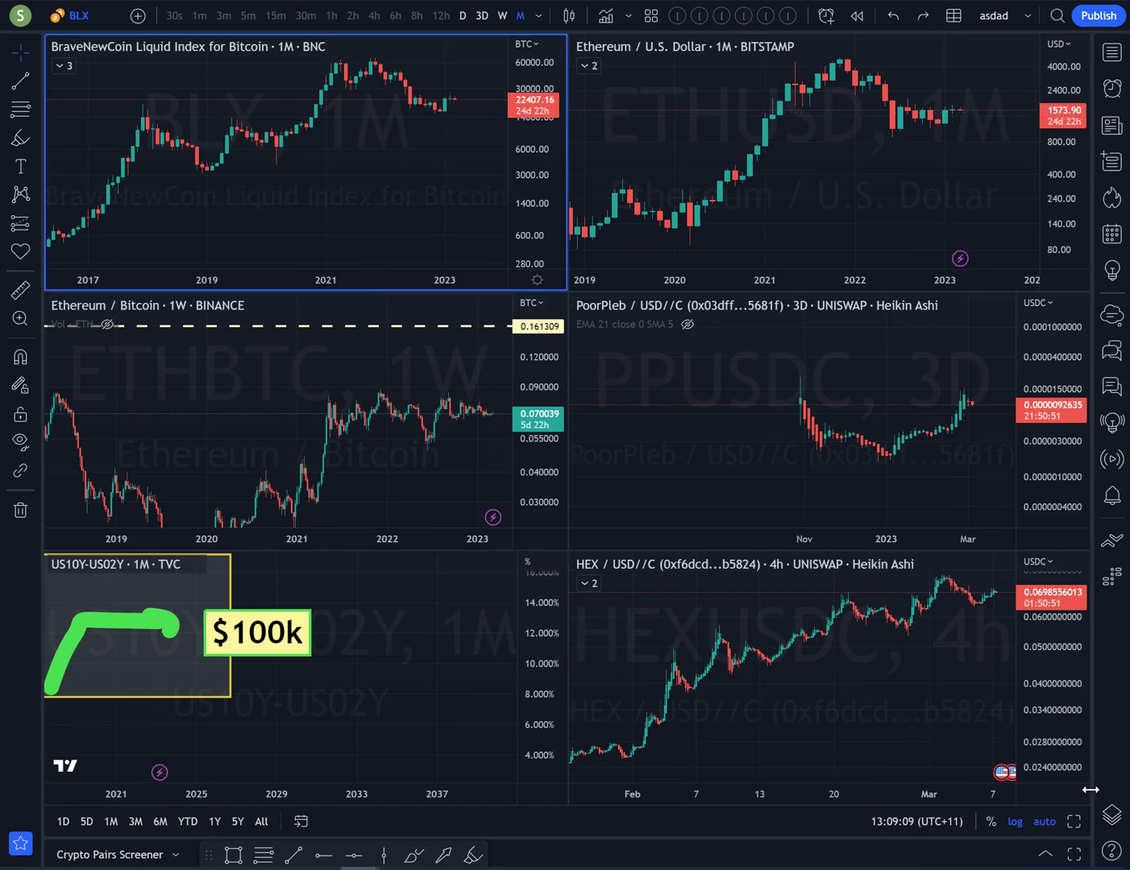
pyautogui.hotkey('alt', 'Return')
pyautogui.scroll(6, 819, 433)
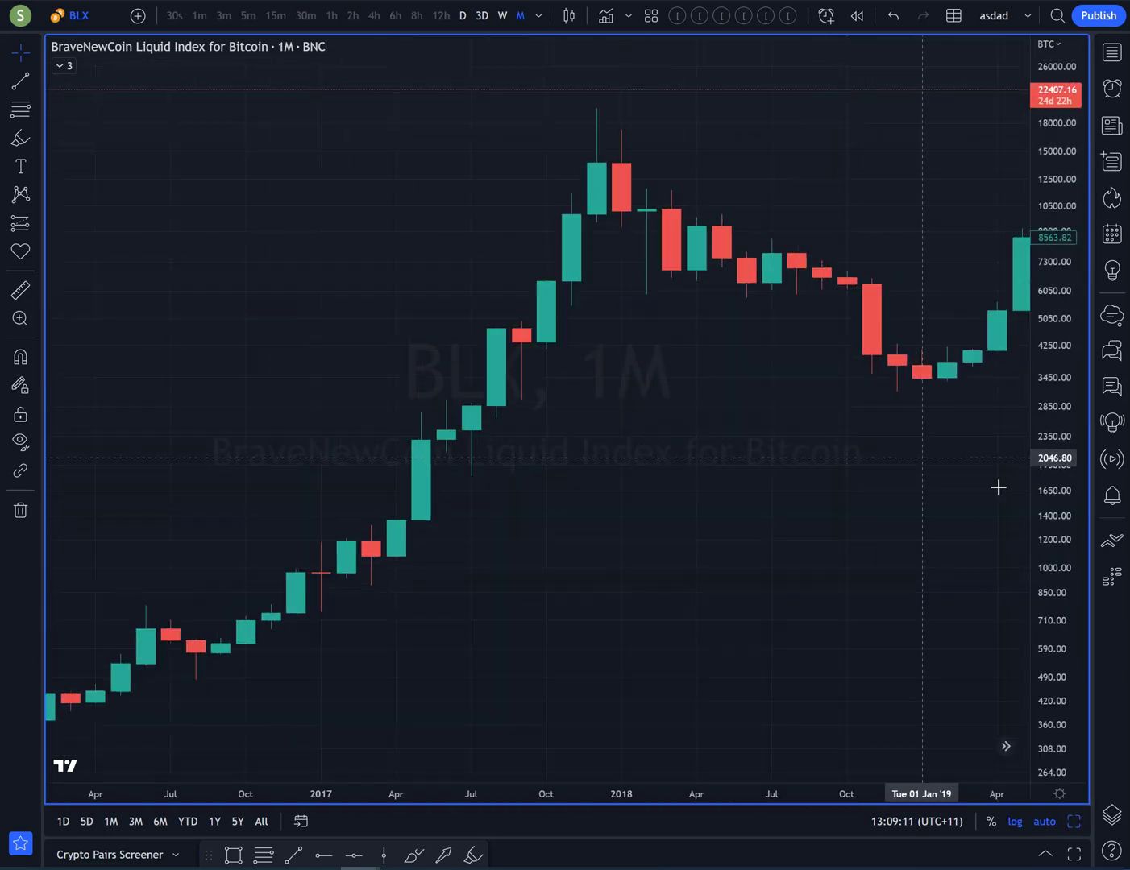
pyautogui.scroll(5, 976, 607)
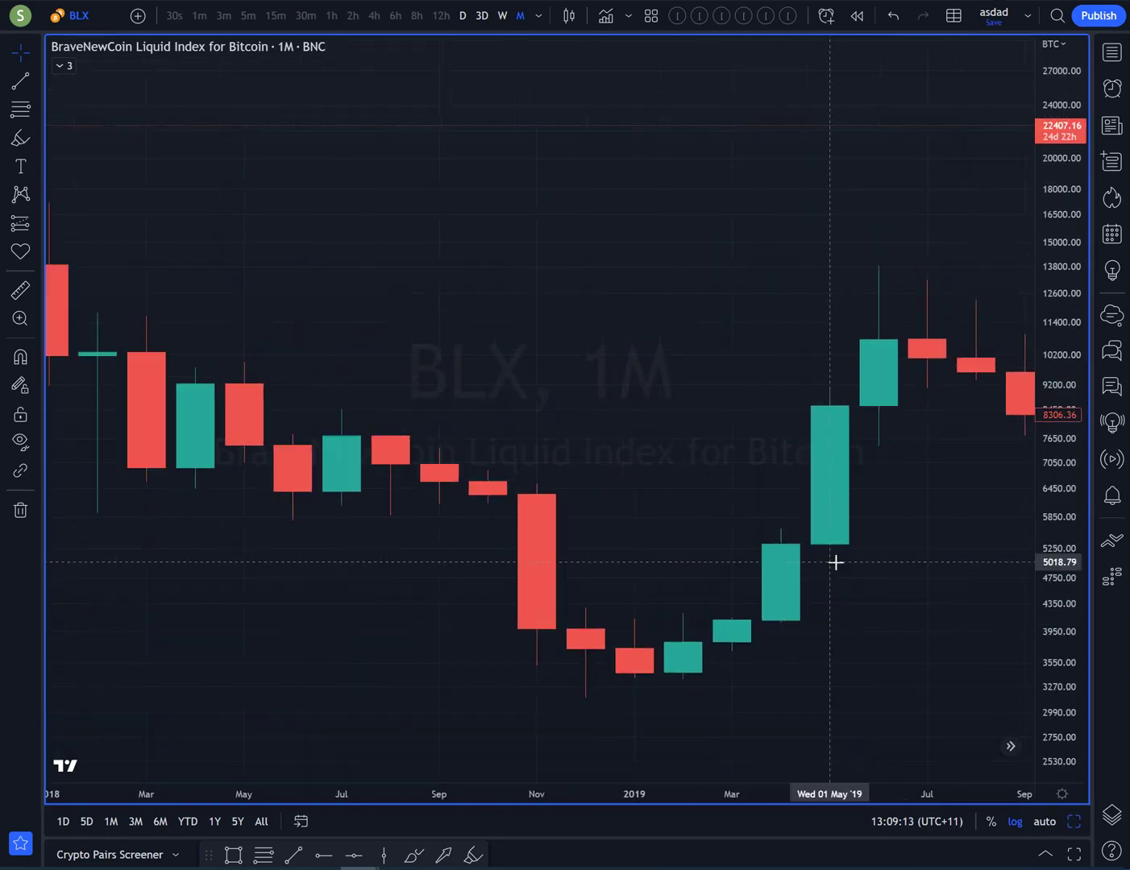
pyautogui.click(20, 137)
pyautogui.moveTo(564, 449)
pyautogui.mouseDown()
pyautogui.moveTo(467, 585)
pyautogui.moveTo(562, 450)
pyautogui.mouseUp()
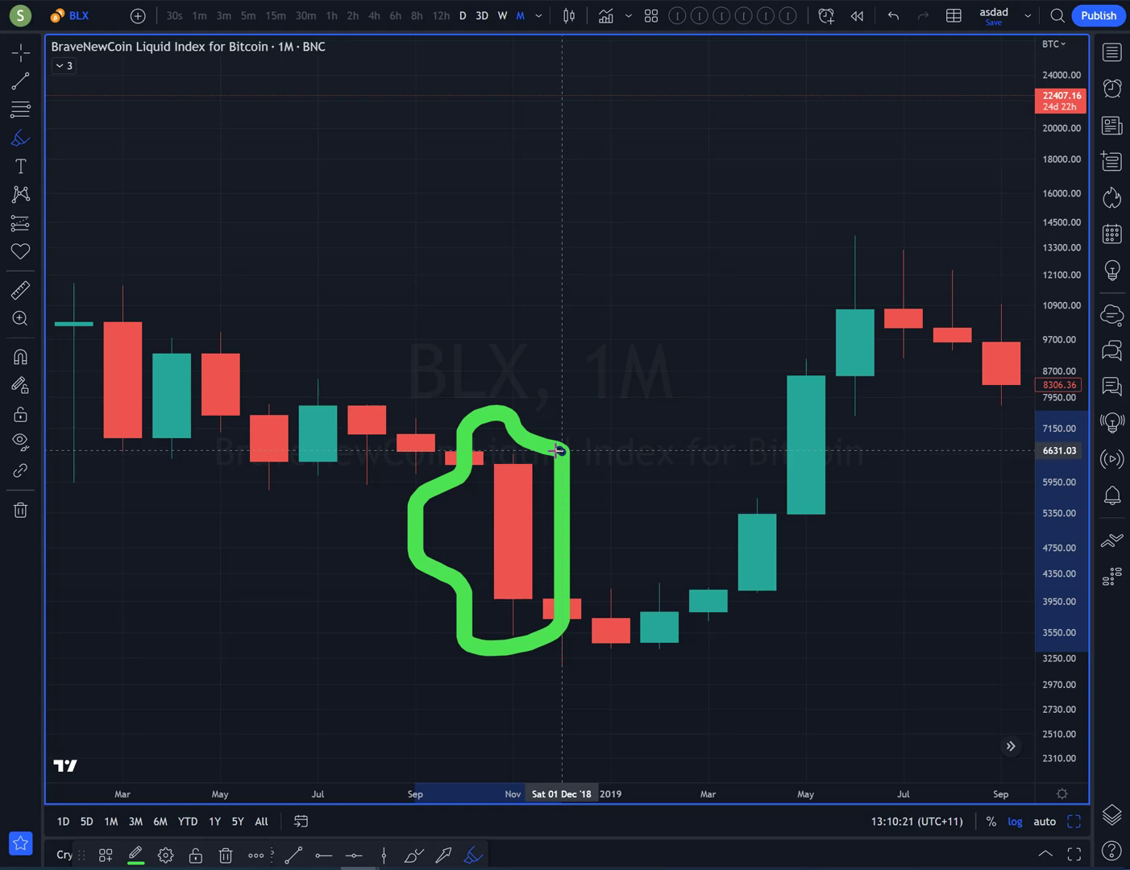
# Step: Return to the maximized US10Y-US02Y chart and draw a green highlighter arrow pointing up at the curve's latest low
pyautogui.click(1073, 822)
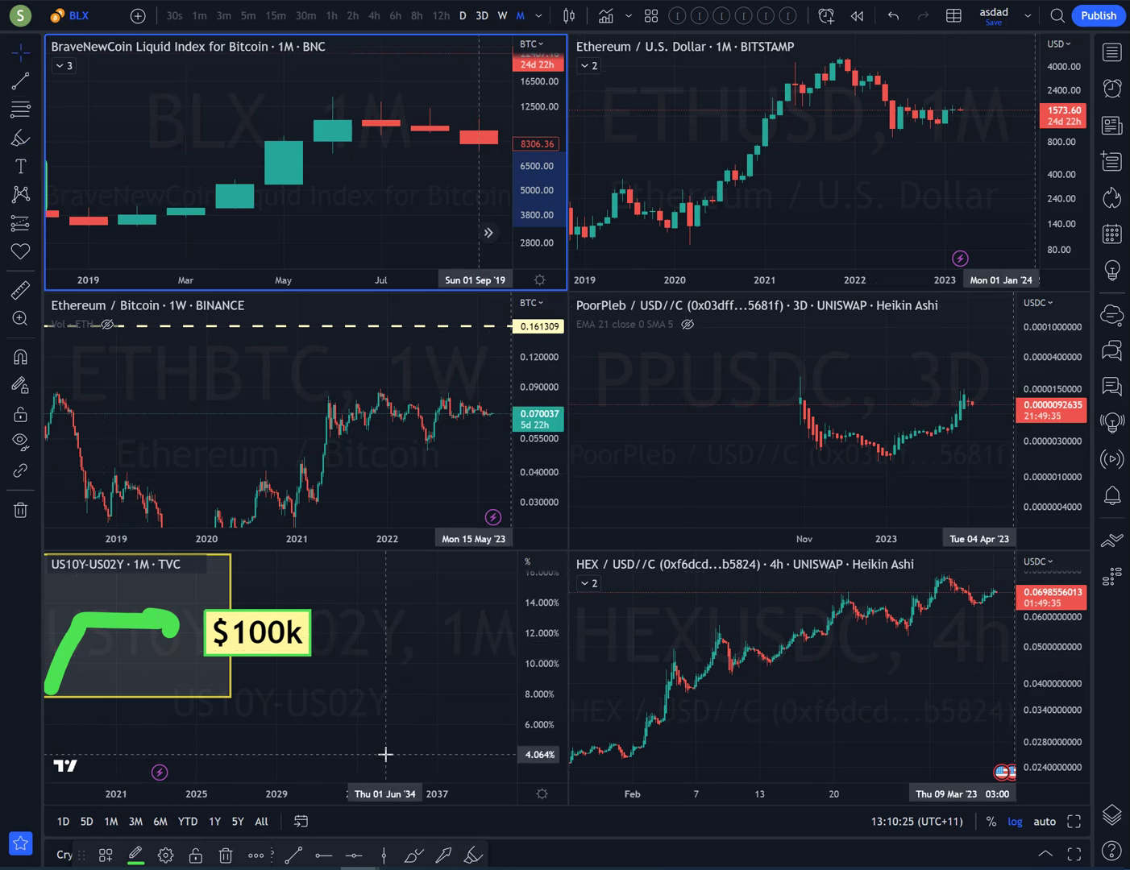
pyautogui.click(388, 723)
pyautogui.click(1073, 820)
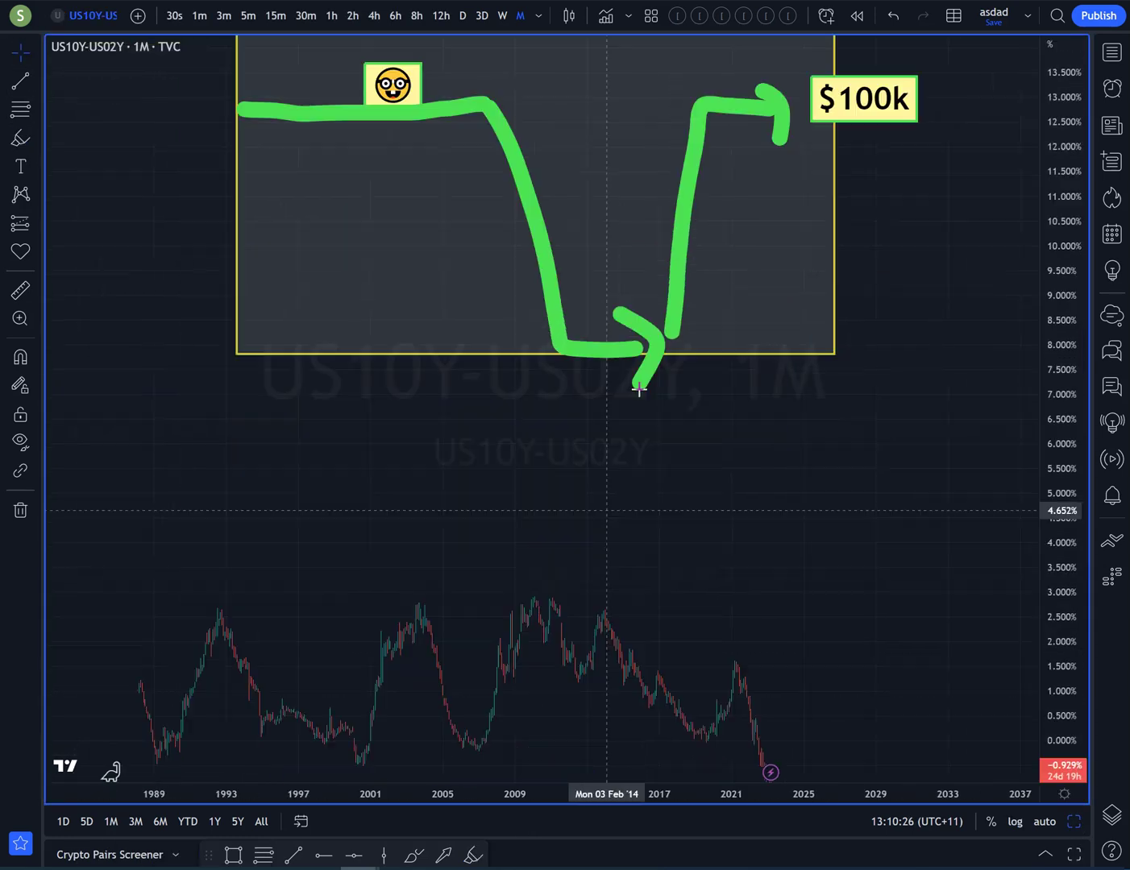
pyautogui.click(26, 142)
pyautogui.moveTo(682, 702)
pyautogui.mouseDown()
pyautogui.moveTo(691, 556)
pyautogui.moveTo(653, 617)
pyautogui.mouseUp()
pyautogui.moveTo(678, 564); pyautogui.dragTo(737, 606)
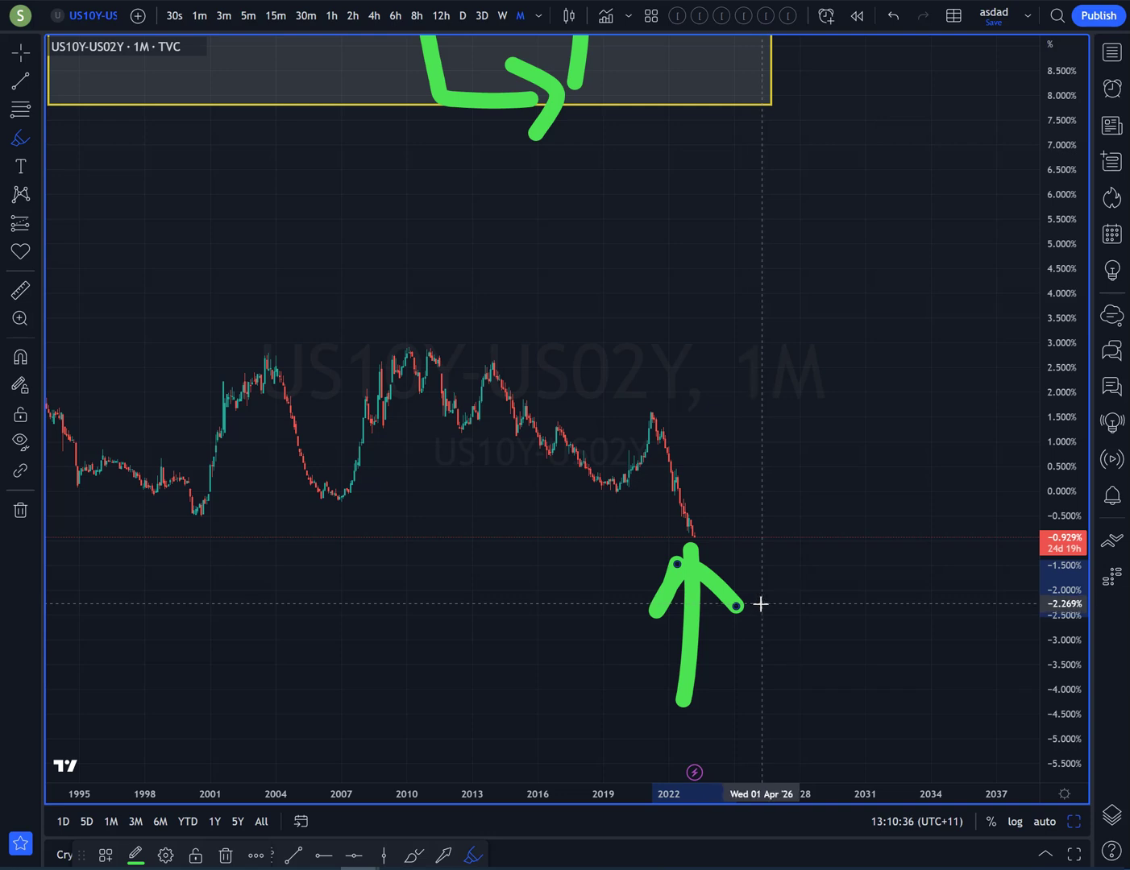
# Step: Write "9/9" with the green highlighter above the recent part of the yield curve and undo its strokes
pyautogui.moveTo(812, 175); pyautogui.dragTo(746, 342)
pyautogui.moveTo(897, 217); pyautogui.dragTo(887, 319)
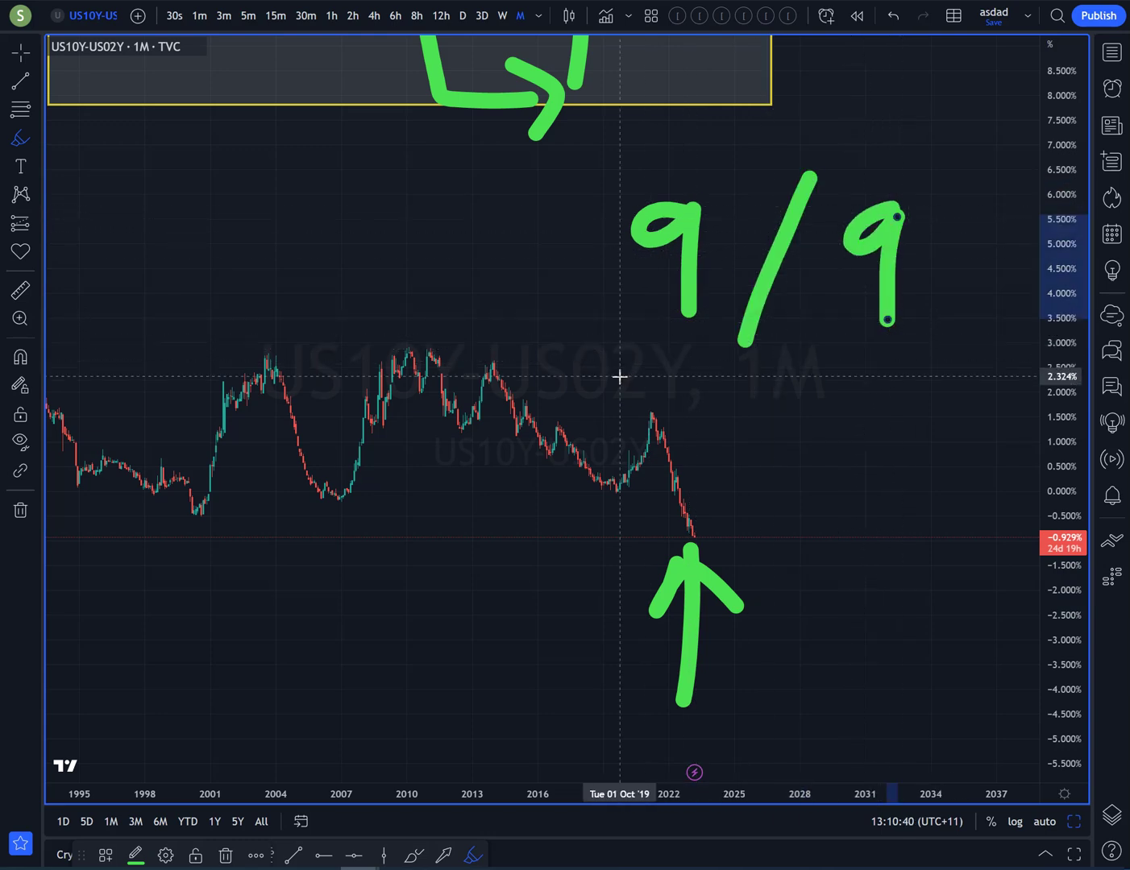
pyautogui.hotkey('ctrl', 'z')
pyautogui.hotkey('ctrl', 'z')
pyautogui.hotkey('ctrl', 'z')
pyautogui.hotkey('ctrl', 'z')
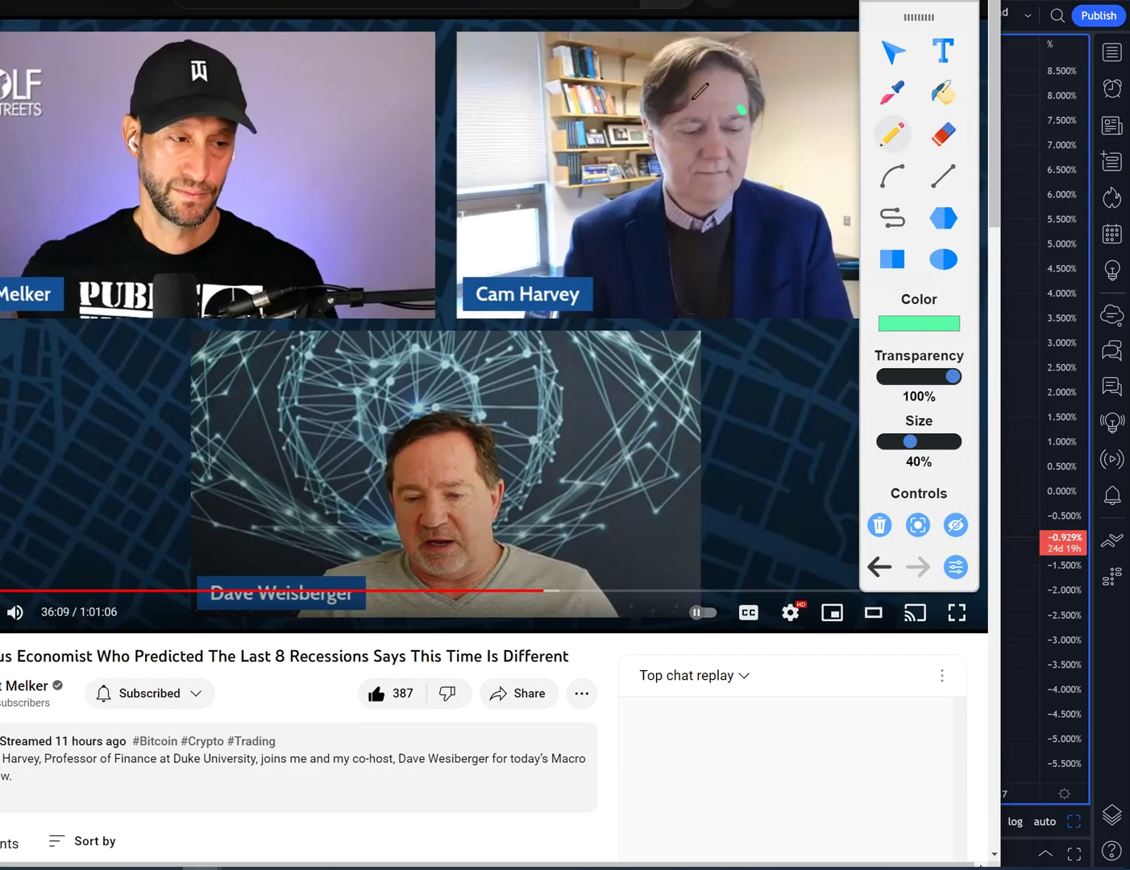
# Step: Mark the blue-suited guest's head in the YouTube video in green, and try a short highlighter stroke above the yield curve
pyautogui.moveTo(740, 108)
pyautogui.mouseDown()
pyautogui.moveTo(496, 240)
pyautogui.moveTo(852, 311)
pyautogui.moveTo(638, 69)
pyautogui.mouseUp()
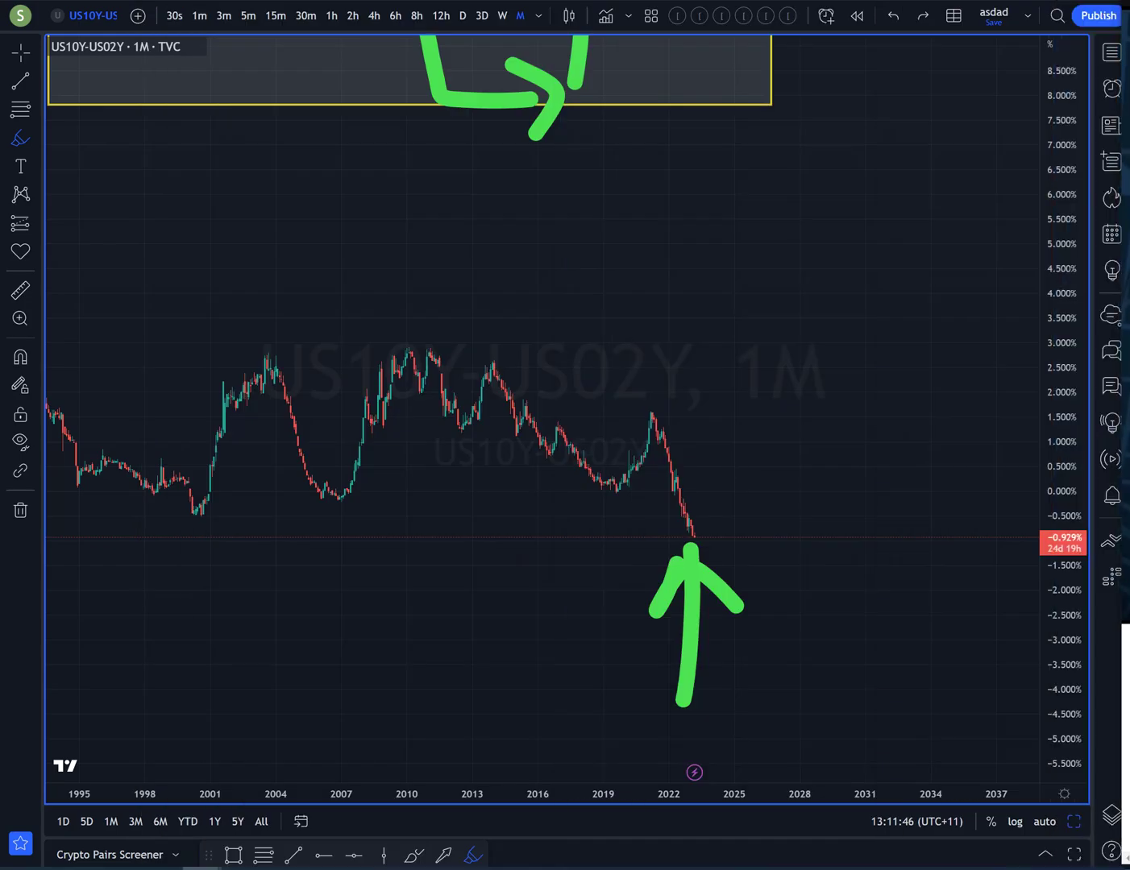
pyautogui.moveTo(616, 341); pyautogui.dragTo(577, 297)
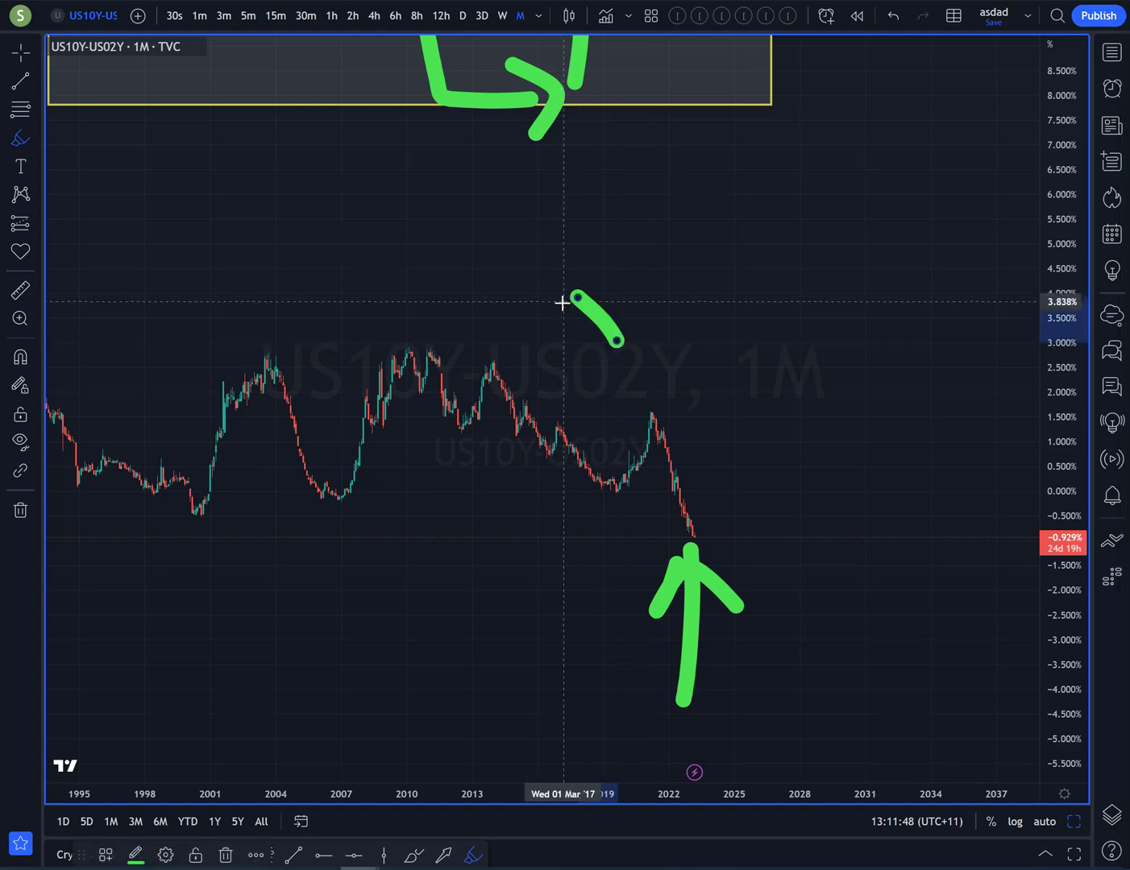
pyautogui.press('ctrl')
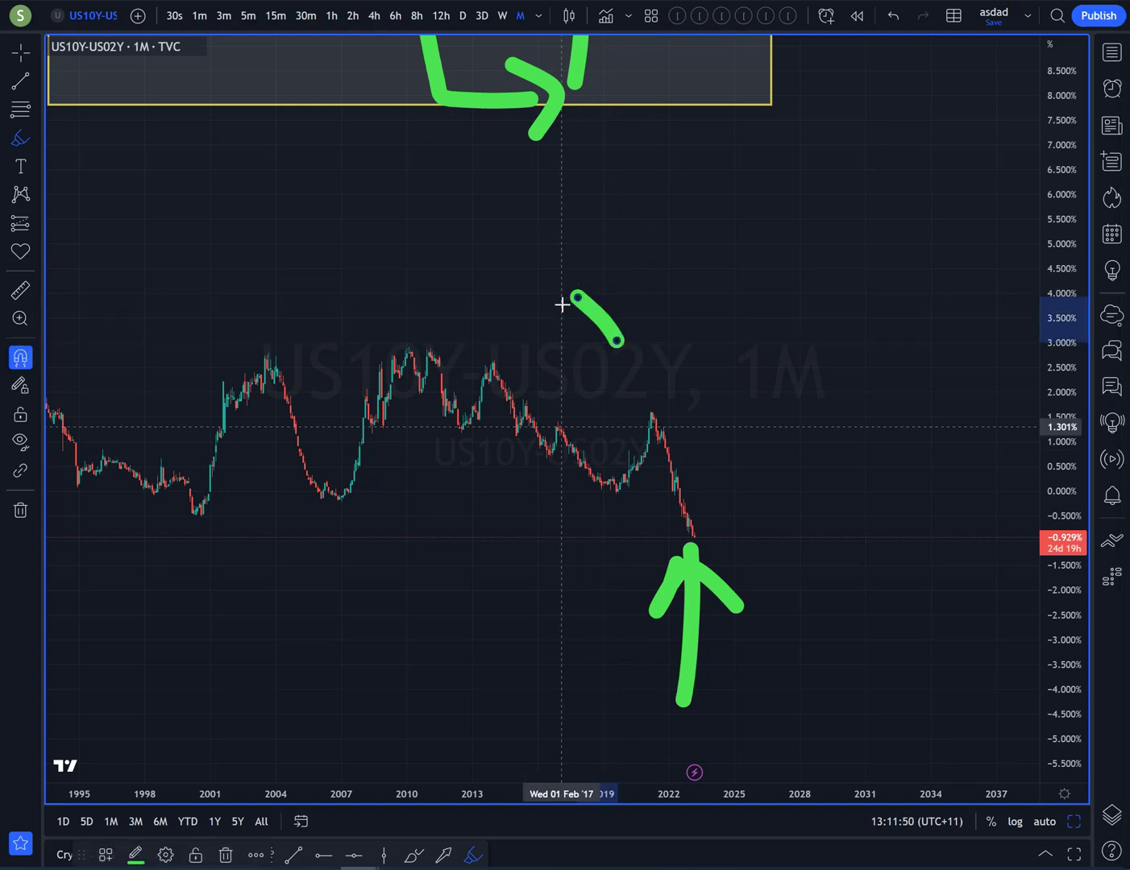
pyautogui.hotkey('ctrl', 'z')
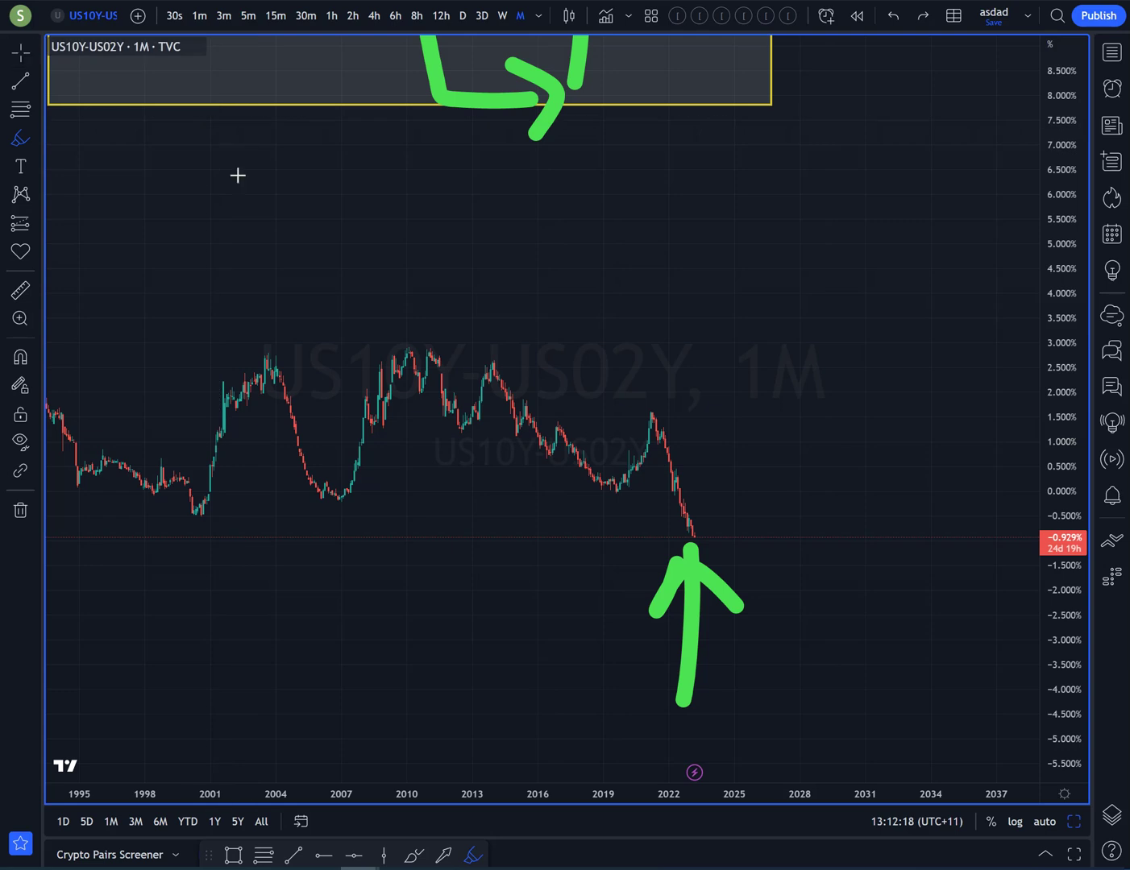
# Step: Move the nerd-face emoji label above the dip's rising side, and nudge the arrowhead under the curve's latest low up to the shaft's tip
pyautogui.scroll(5, 390, 297)
pyautogui.moveTo(96, 226); pyautogui.dragTo(591, 166)
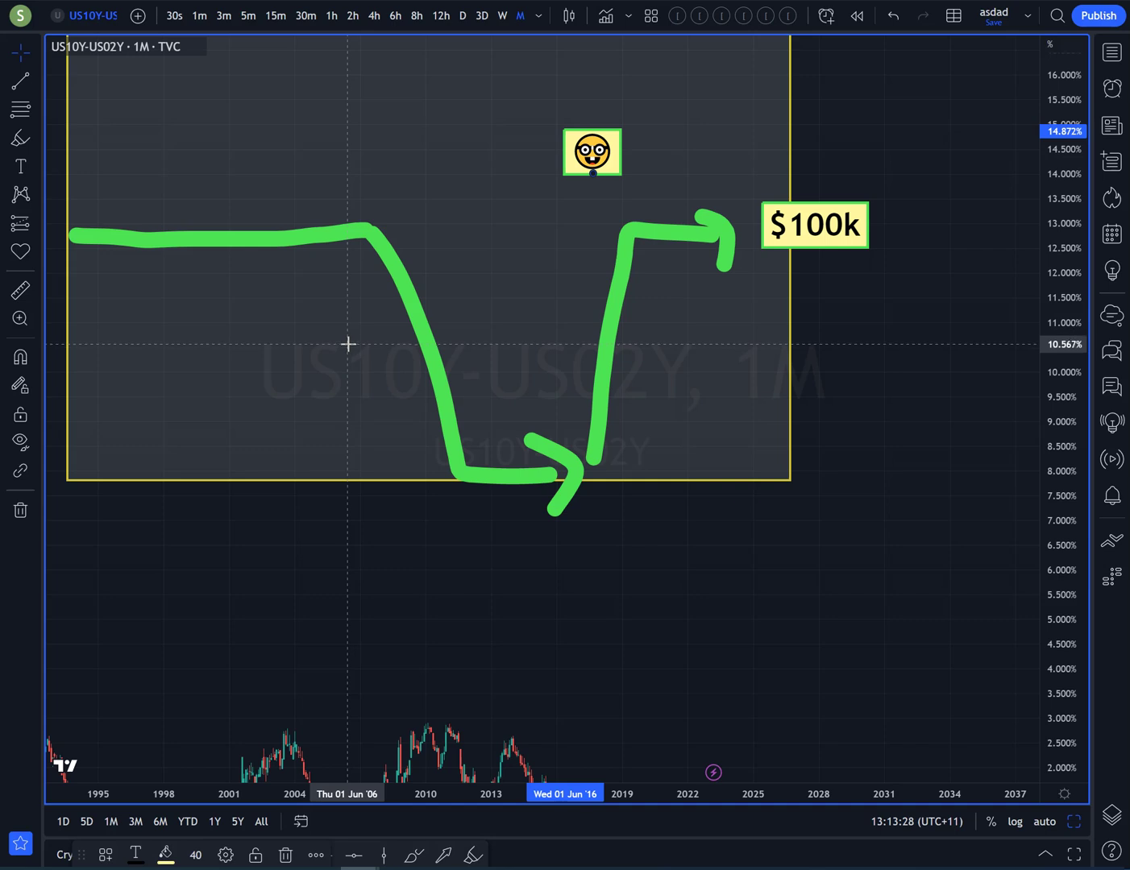
pyautogui.moveTo(540, 669)
pyautogui.mouseDown()
pyautogui.moveTo(496, 589)
pyautogui.moveTo(437, 328)
pyautogui.mouseUp()
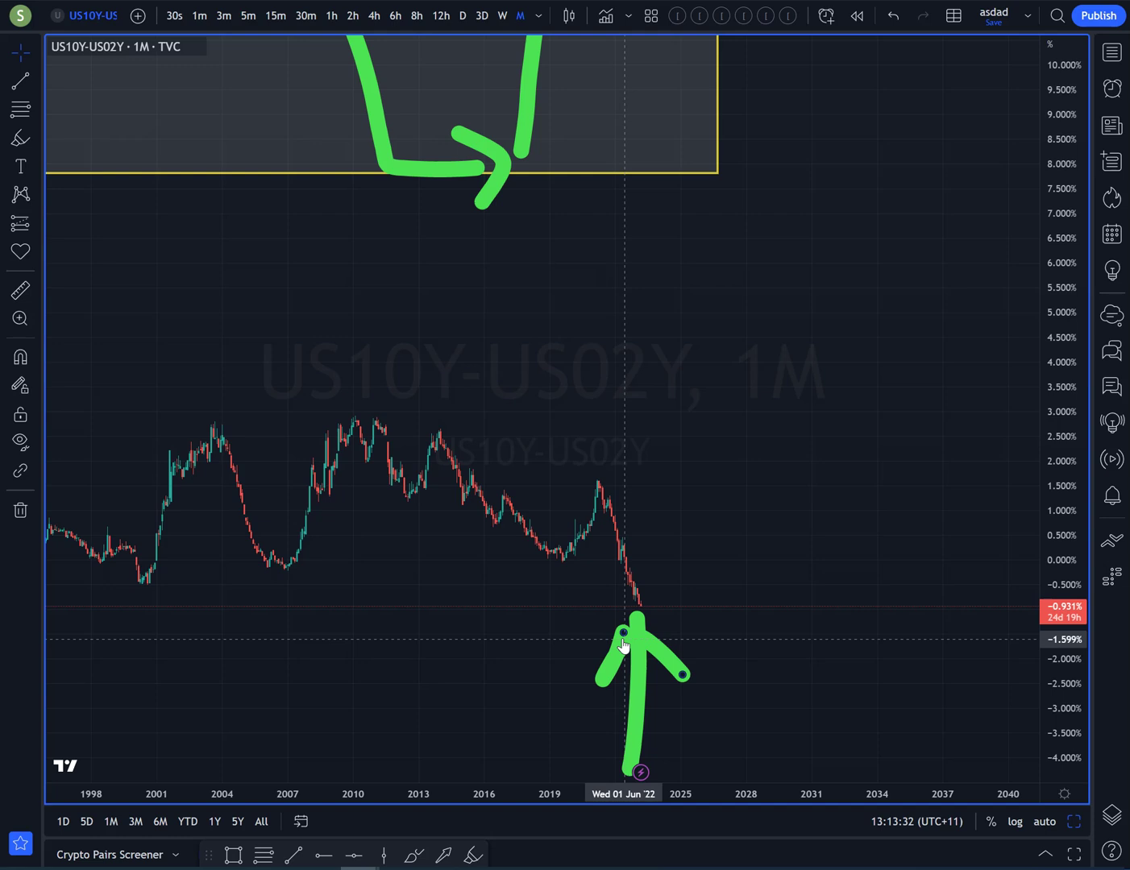
pyautogui.moveTo(623, 645); pyautogui.dragTo(630, 636)
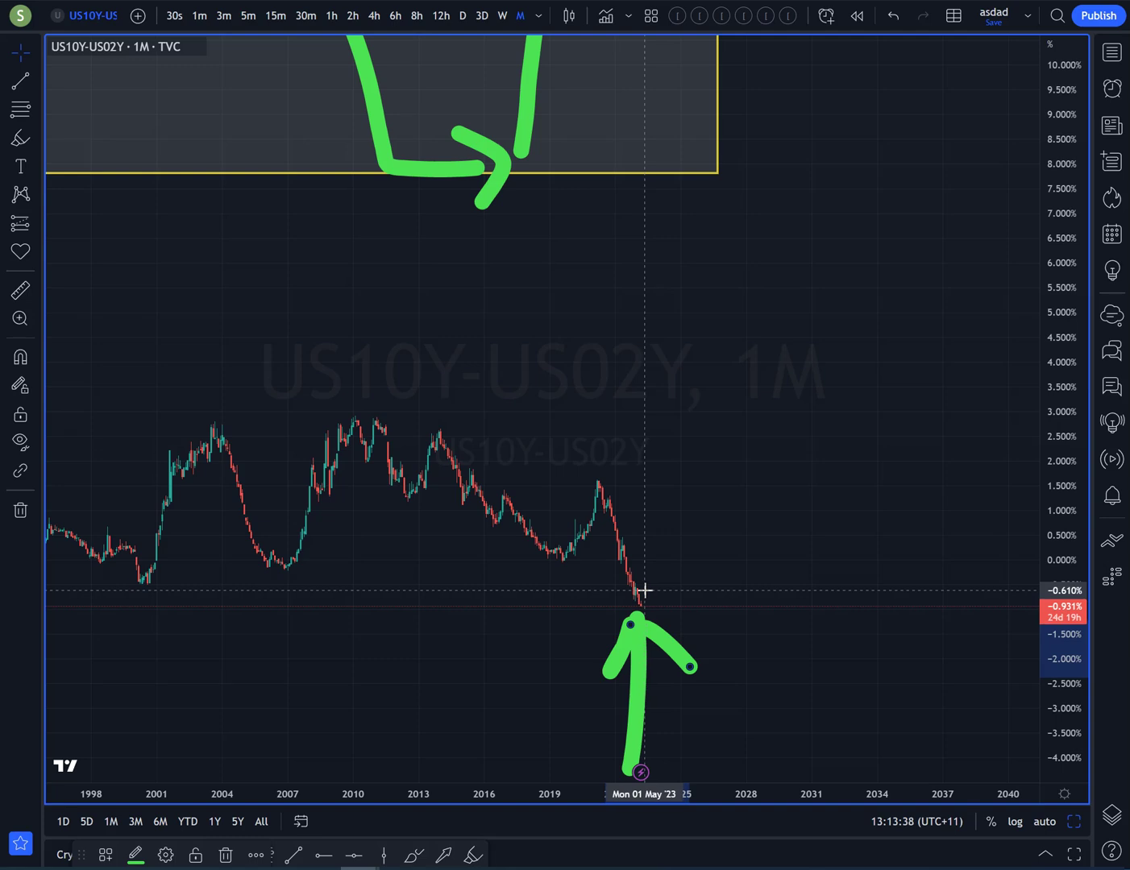
# Step: Maximize the BLX Bitcoin chart and draw a green highlighter arrow pointing up at the December 2022 candle
pyautogui.click(1073, 820)
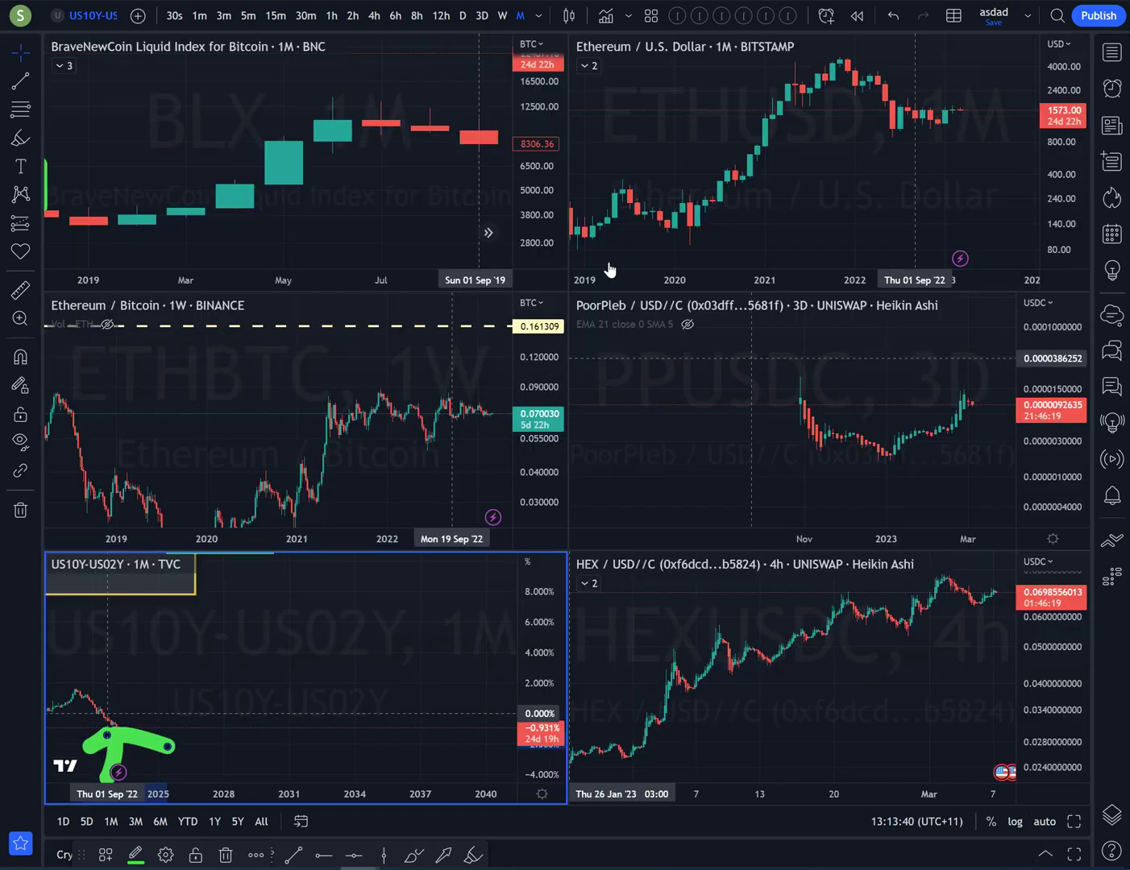
pyautogui.click(1073, 821)
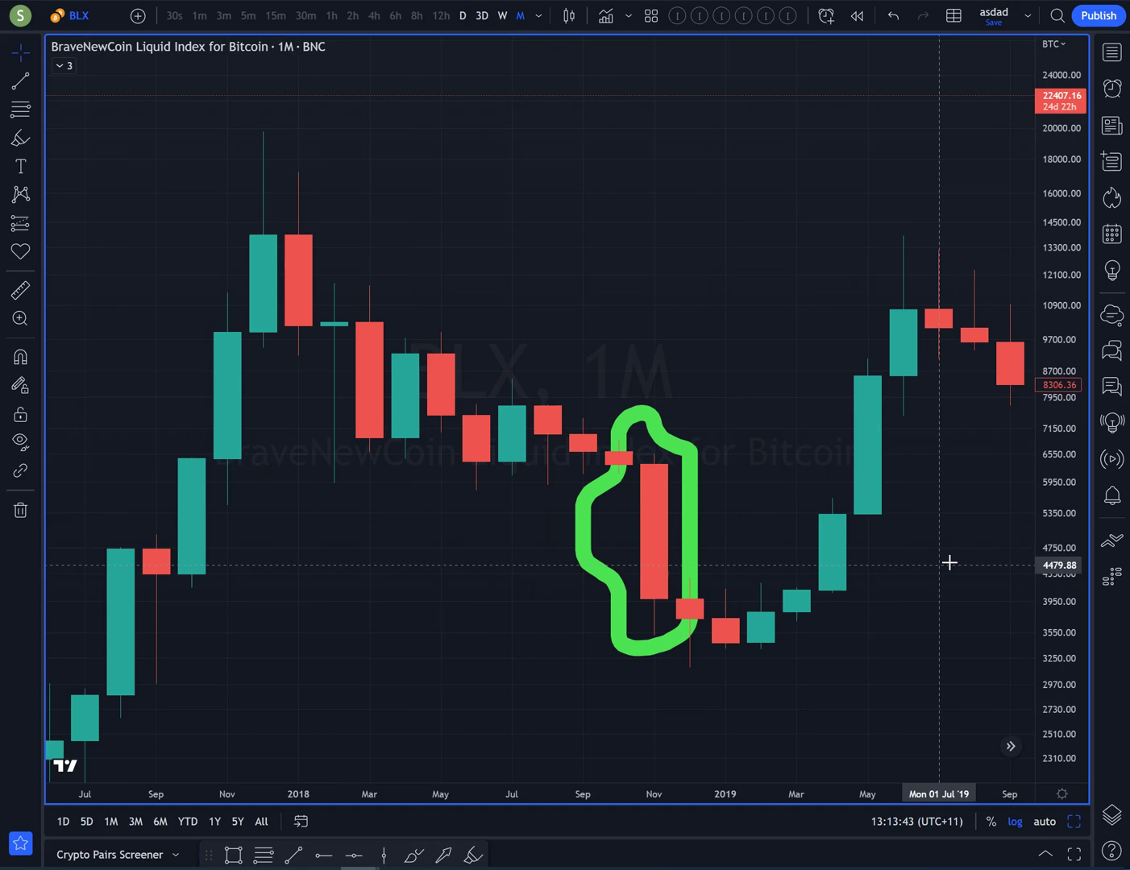
pyautogui.hscroll(10, 949, 561)
pyautogui.hscroll(5, 582, 458)
pyautogui.click(21, 139)
pyautogui.moveTo(552, 464)
pyautogui.mouseDown()
pyautogui.moveTo(542, 461)
pyautogui.moveTo(589, 514)
pyautogui.mouseUp()
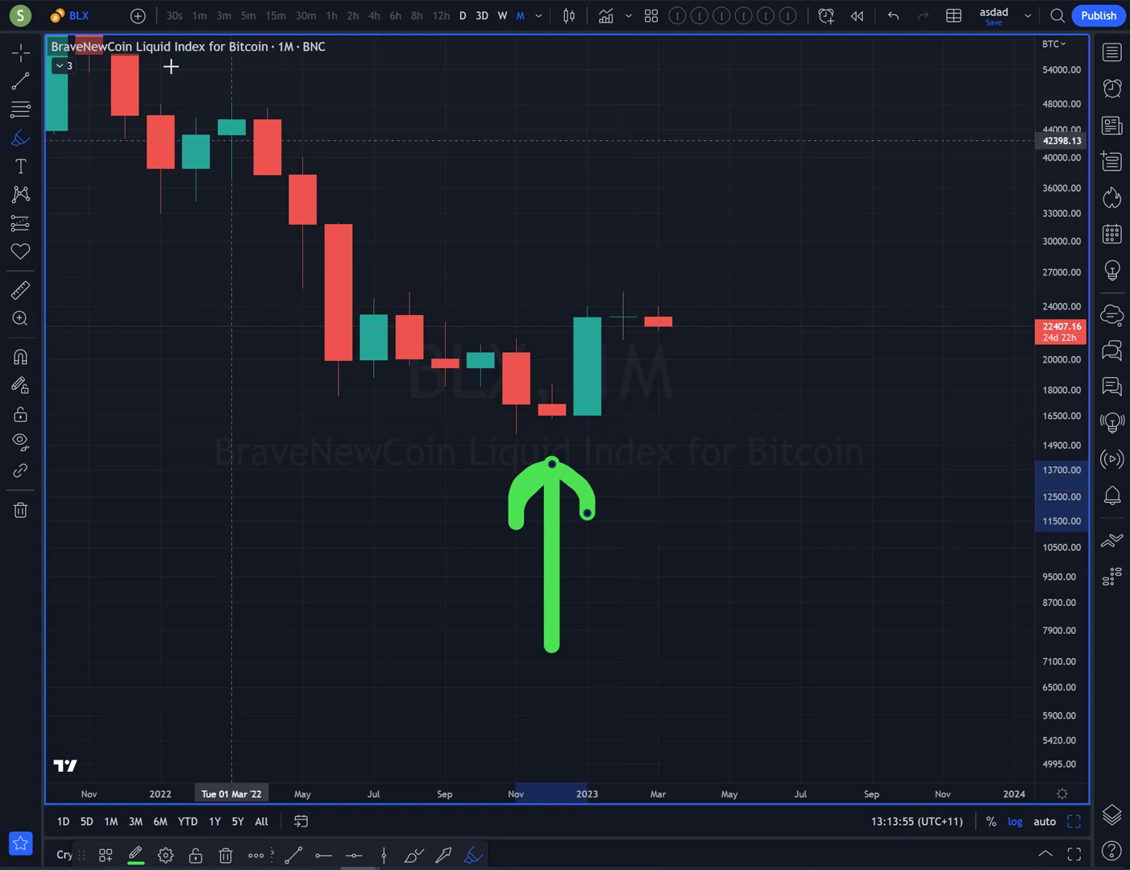
# Step: Add a diamond emoji text label to the left of the arrow's shaft on the Bitcoin chart
pyautogui.click(20, 166)
pyautogui.click(409, 564)
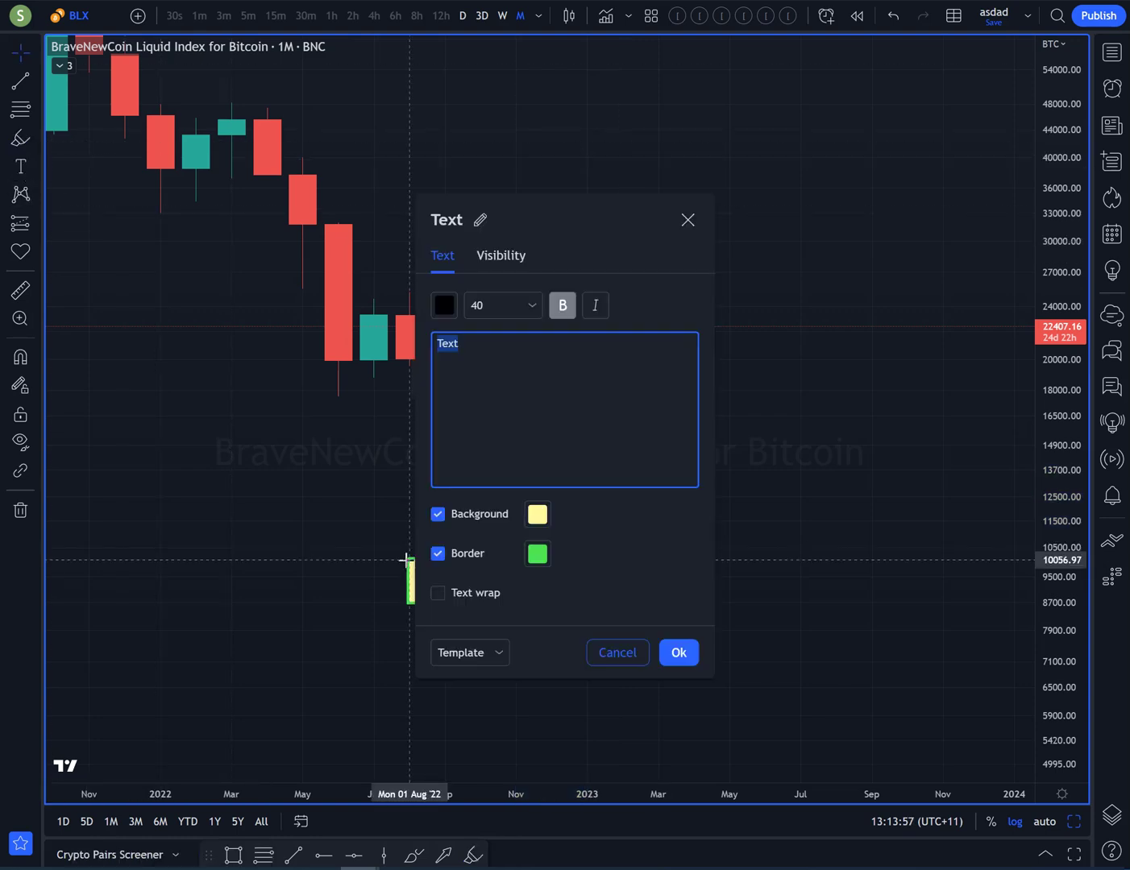
pyautogui.press('BackSpace')
pyautogui.press('super+period')
pyautogui.write('diam')
pyautogui.press('Right')
pyautogui.press('Return')
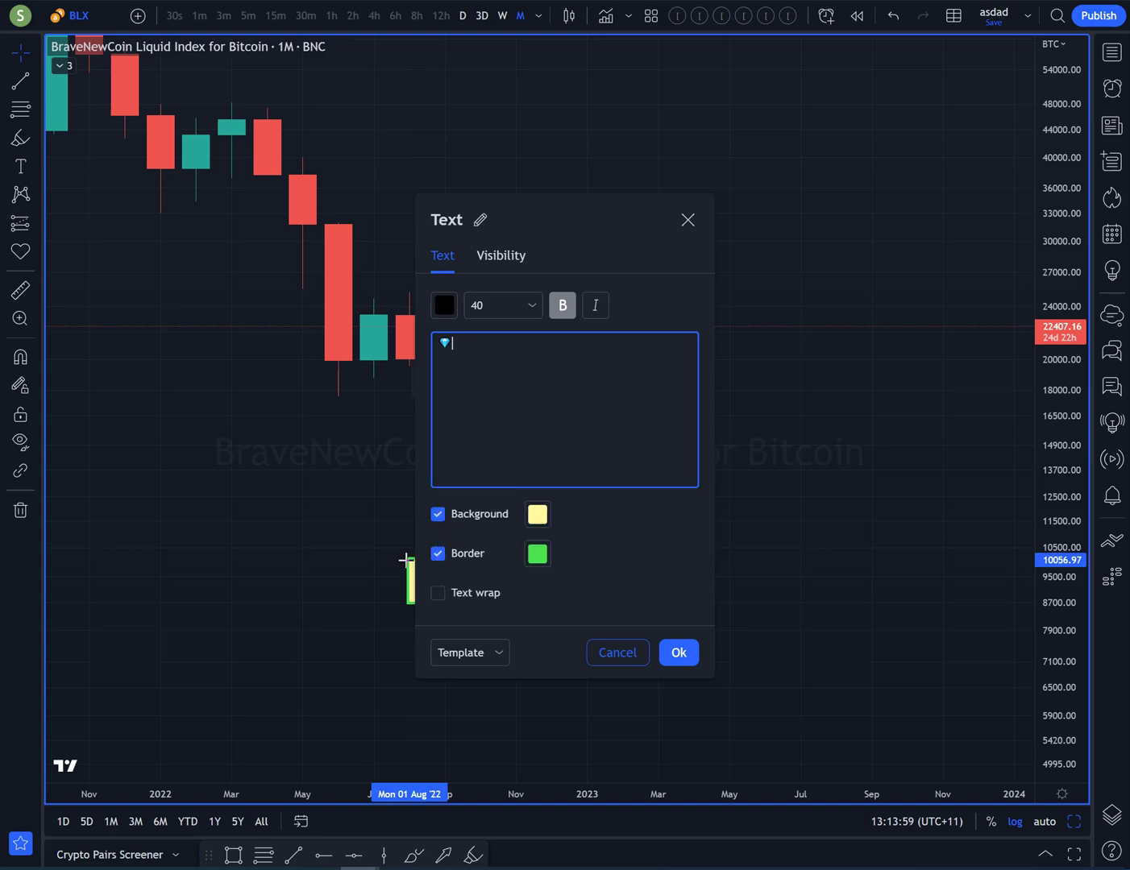
pyautogui.click(678, 653)
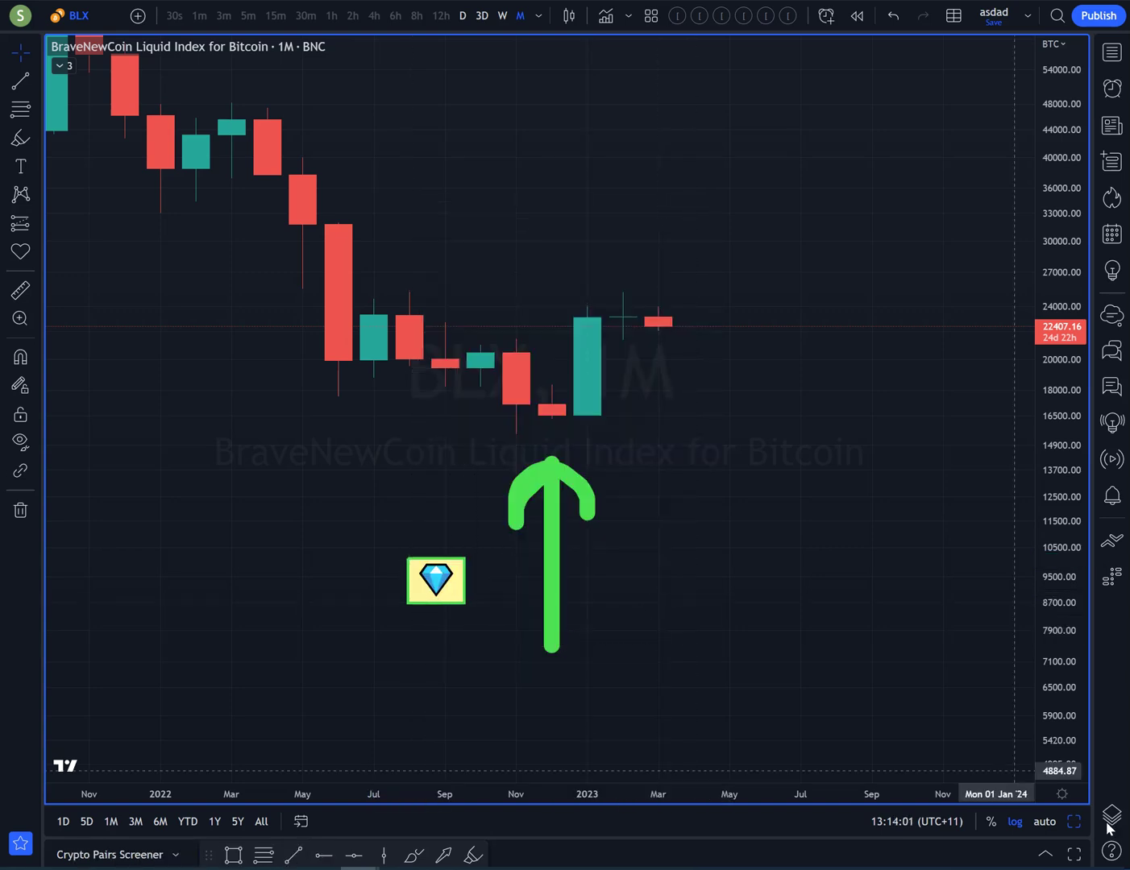
# Step: Maximize the Ethereum / U.S. Dollar chart and draw a green highlighter arrow pointing up at the late-2022 lows
pyautogui.click(1073, 821)
pyautogui.click(1073, 821)
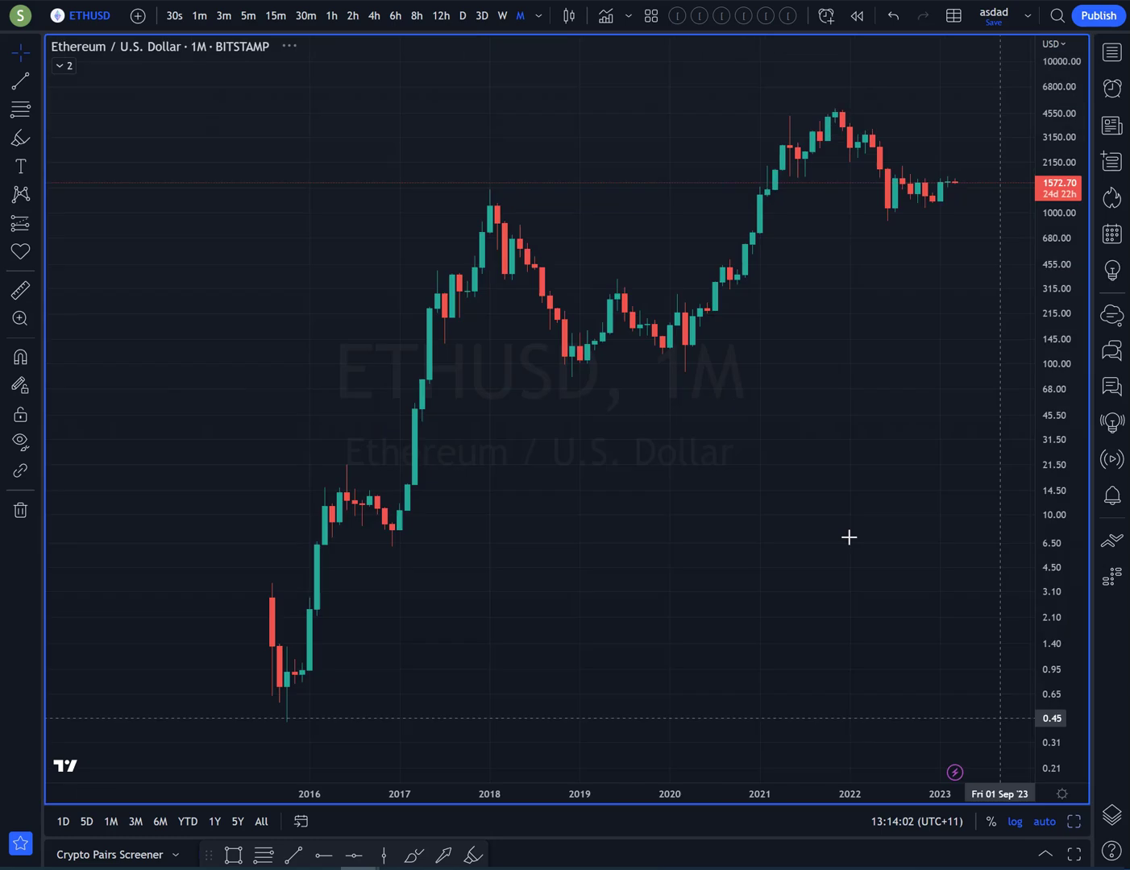
pyautogui.scroll(3, 665, 419)
pyautogui.click(20, 138)
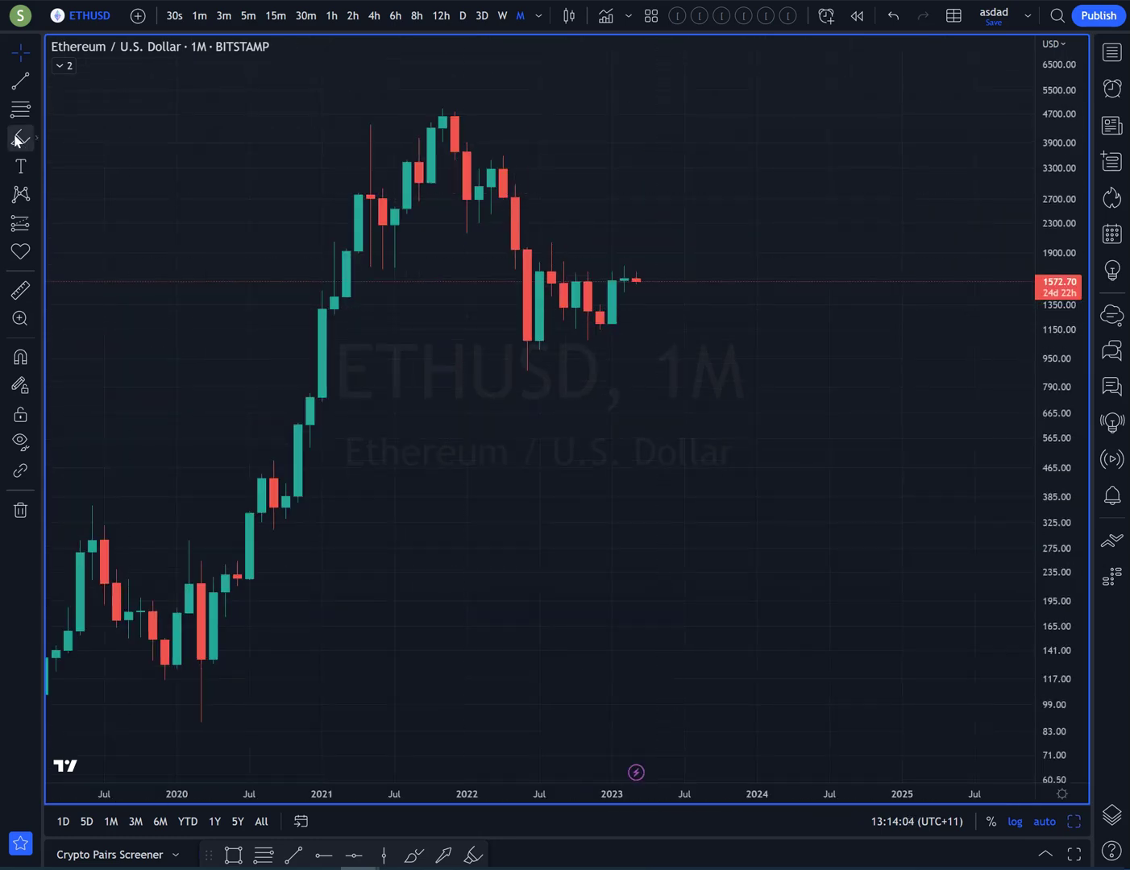
pyautogui.moveTo(582, 341)
pyautogui.mouseDown()
pyautogui.moveTo(657, 395)
pyautogui.moveTo(615, 610)
pyautogui.mouseUp()
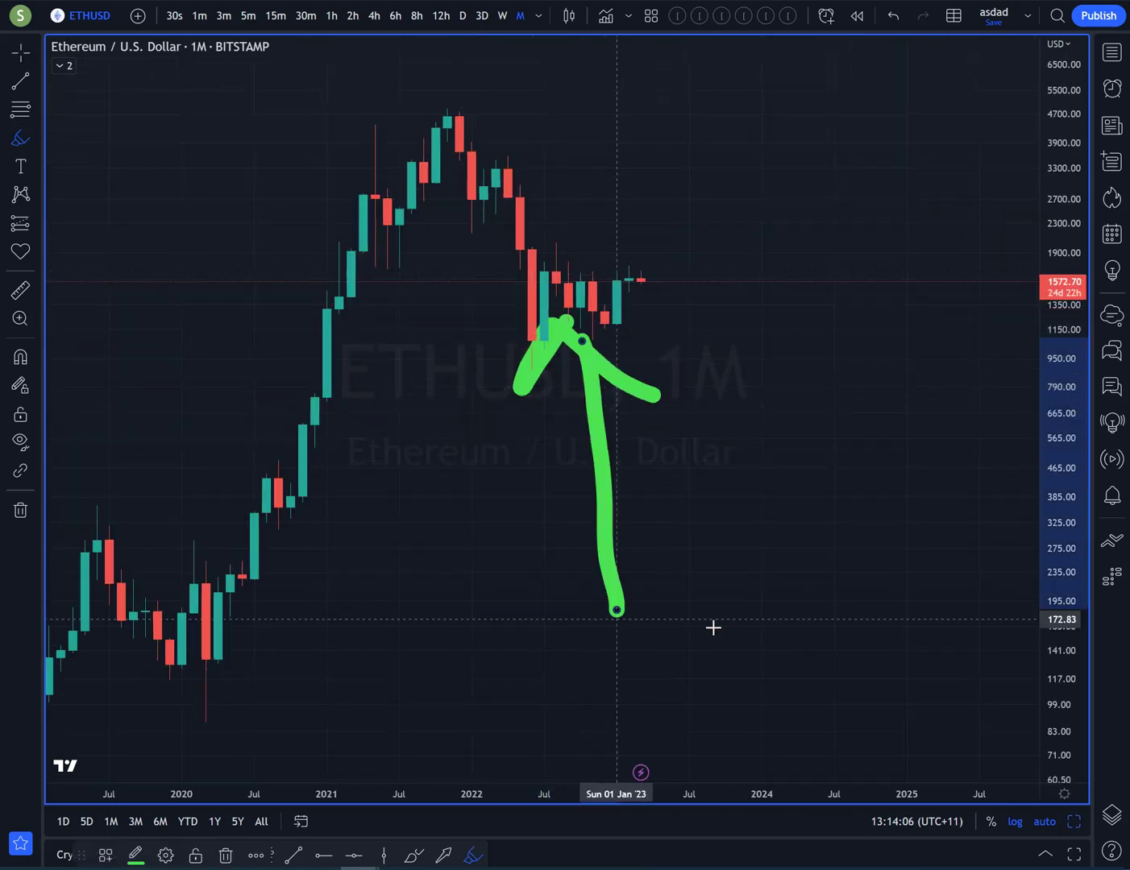
# Step: Restore the multi-chart layout and draw a green highlighter arrow pointing right at the HEX chart's low just before 2023
pyautogui.click(1073, 821)
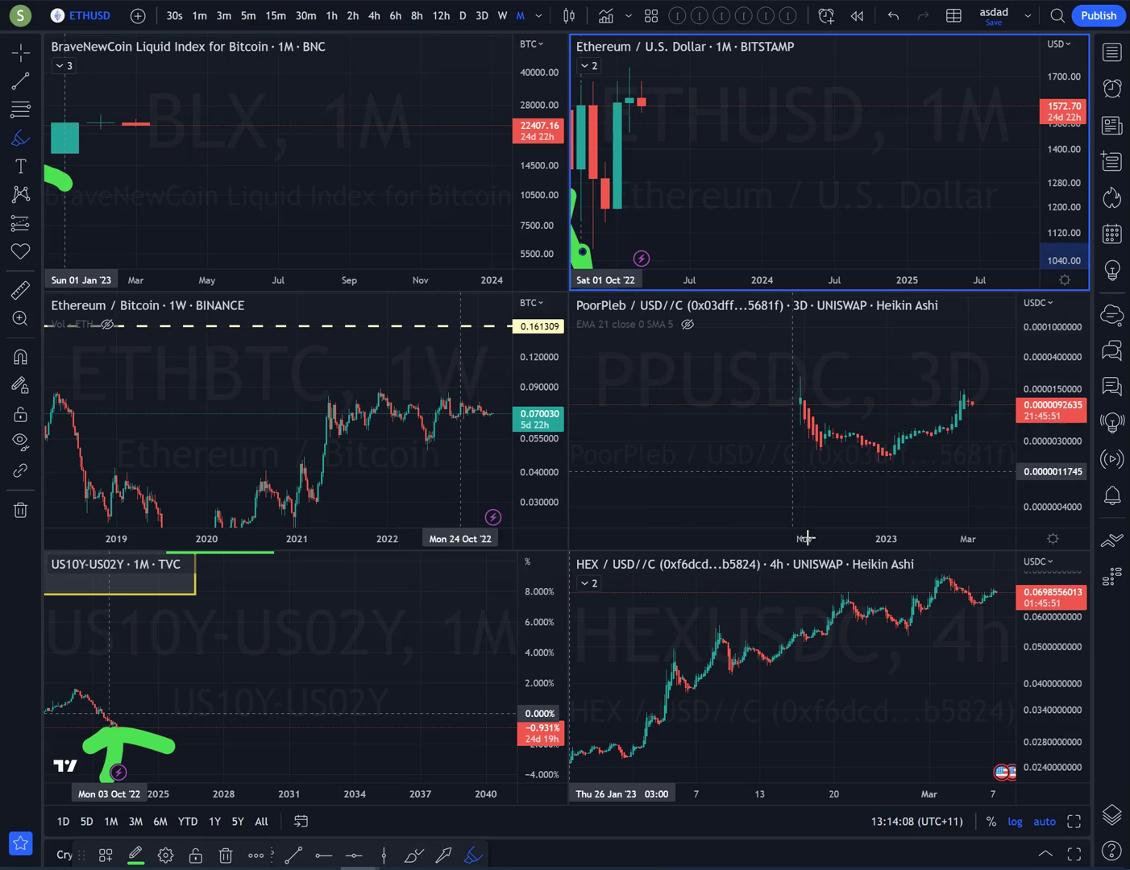
pyautogui.click(897, 664)
pyautogui.scroll(-2, 872, 621)
pyautogui.scroll(-4, 872, 620)
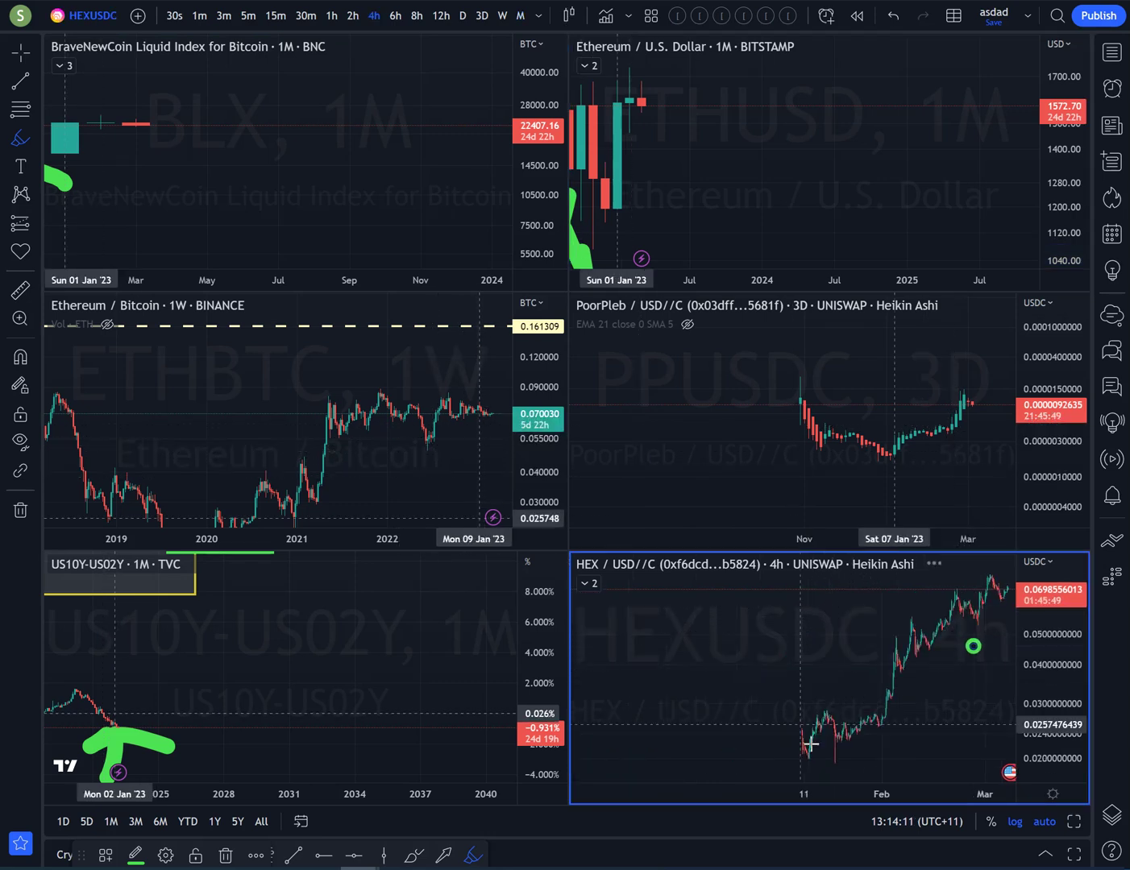
pyautogui.moveTo(678, 762)
pyautogui.mouseDown()
pyautogui.moveTo(746, 760)
pyautogui.moveTo(736, 779)
pyautogui.mouseUp()
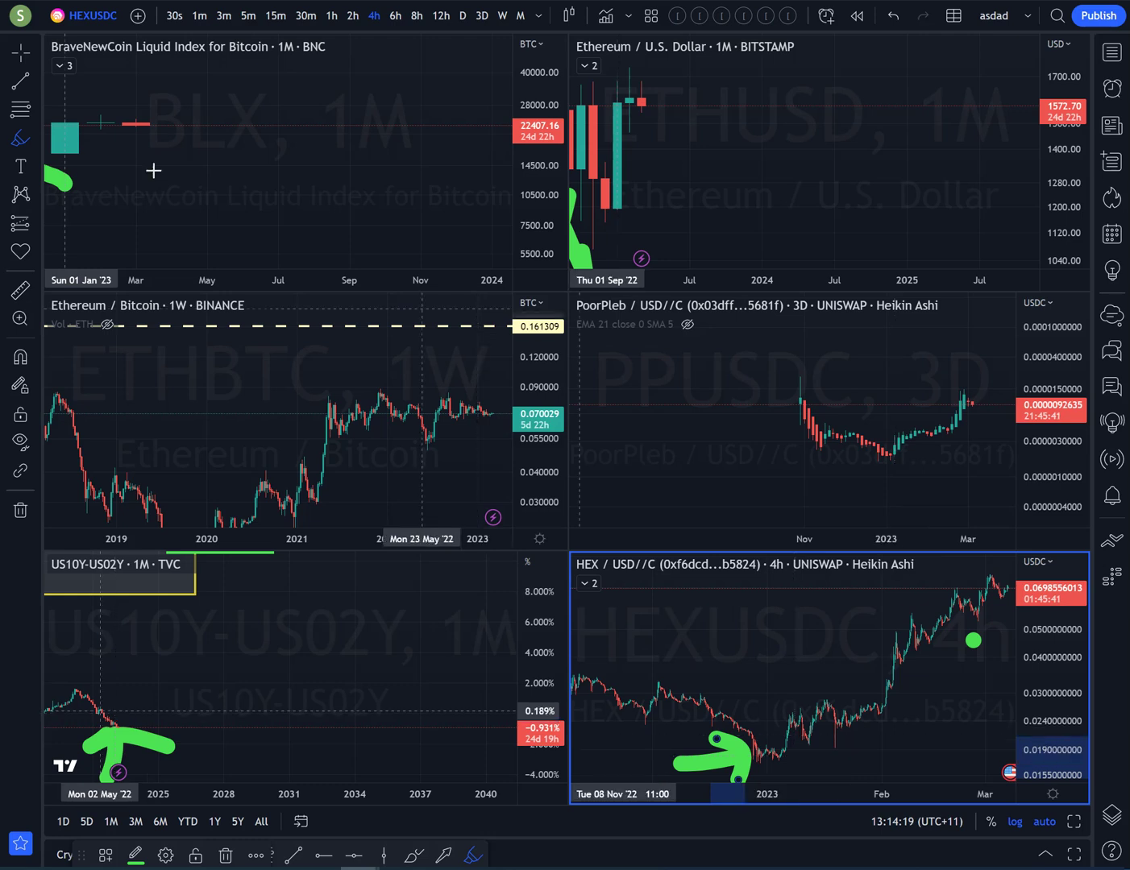
# Step: Place a text label above the HEX chart's arrow and enter a toilet-roll emoji and a poo emoji
pyautogui.click(20, 167)
pyautogui.click(712, 661)
pyautogui.press('BackSpace')
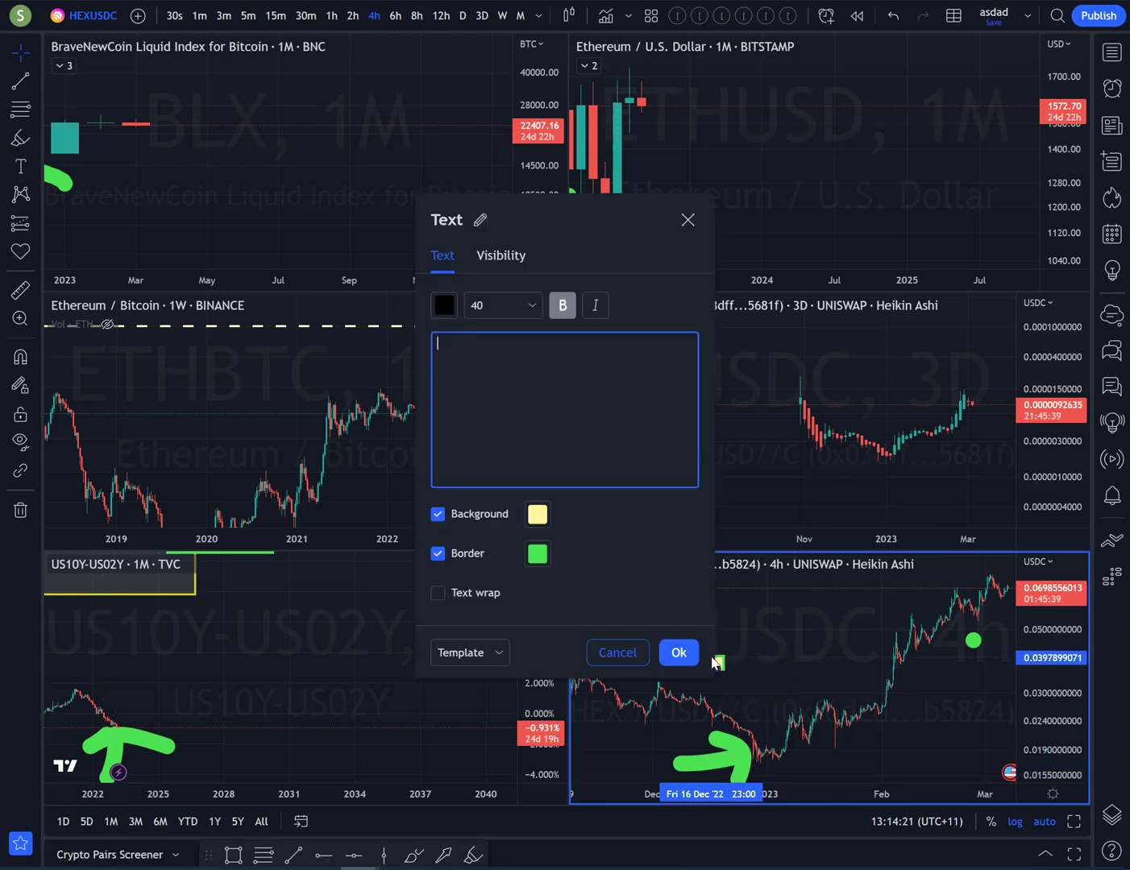
pyautogui.press('super+period')
pyautogui.write('toil')
pyautogui.press('Return')
pyautogui.press('super+period')
pyautogui.write('poo')
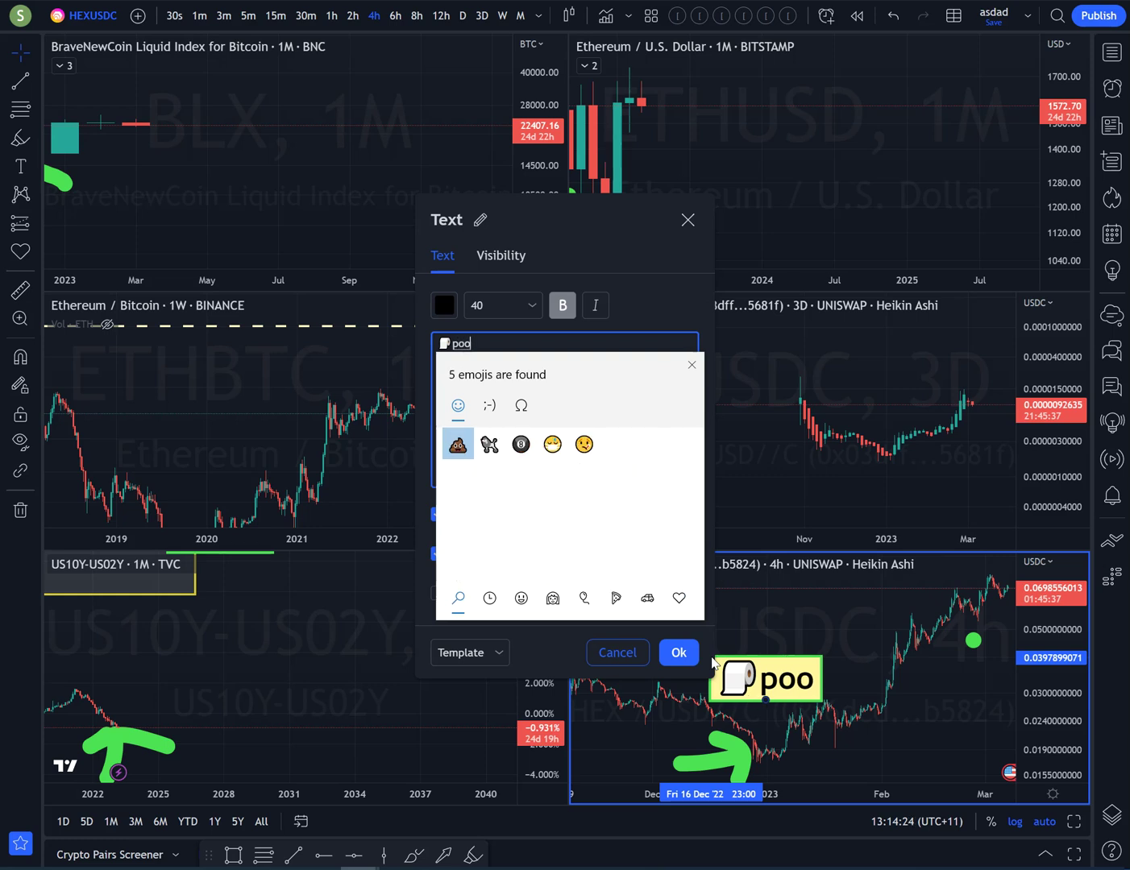
pyautogui.press('Return')
# Step: Add a litter-bin emoji after the poo emoji in the HEX chart's text label and move the label slightly higher
pyautogui.press('super+period')
pyautogui.write('tras')
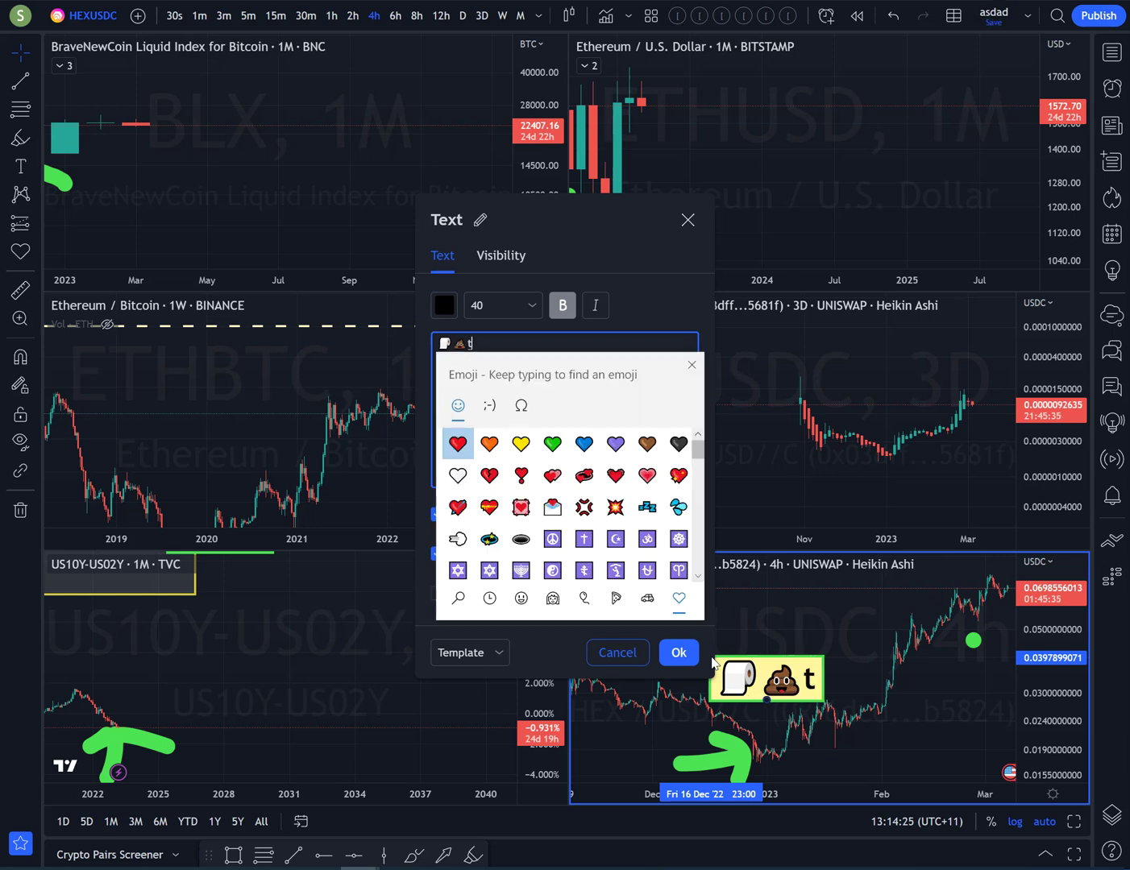
pyautogui.press('BackSpace')
pyautogui.press('BackSpace')
pyautogui.press('BackSpace')
pyautogui.press('BackSpace')
pyautogui.write('can')
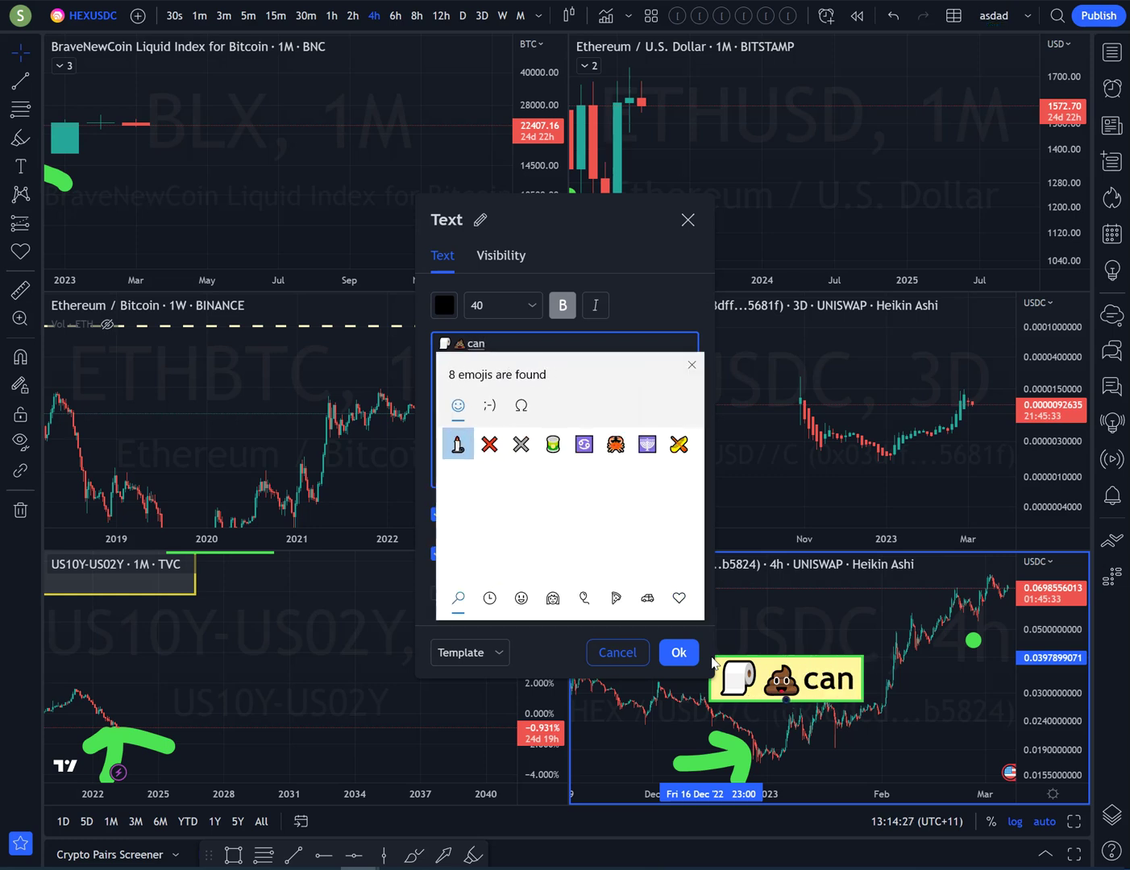
pyautogui.press('BackSpace')
pyautogui.press('BackSpace')
pyautogui.press('BackSpace')
pyautogui.write('rub')
pyautogui.press('Return')
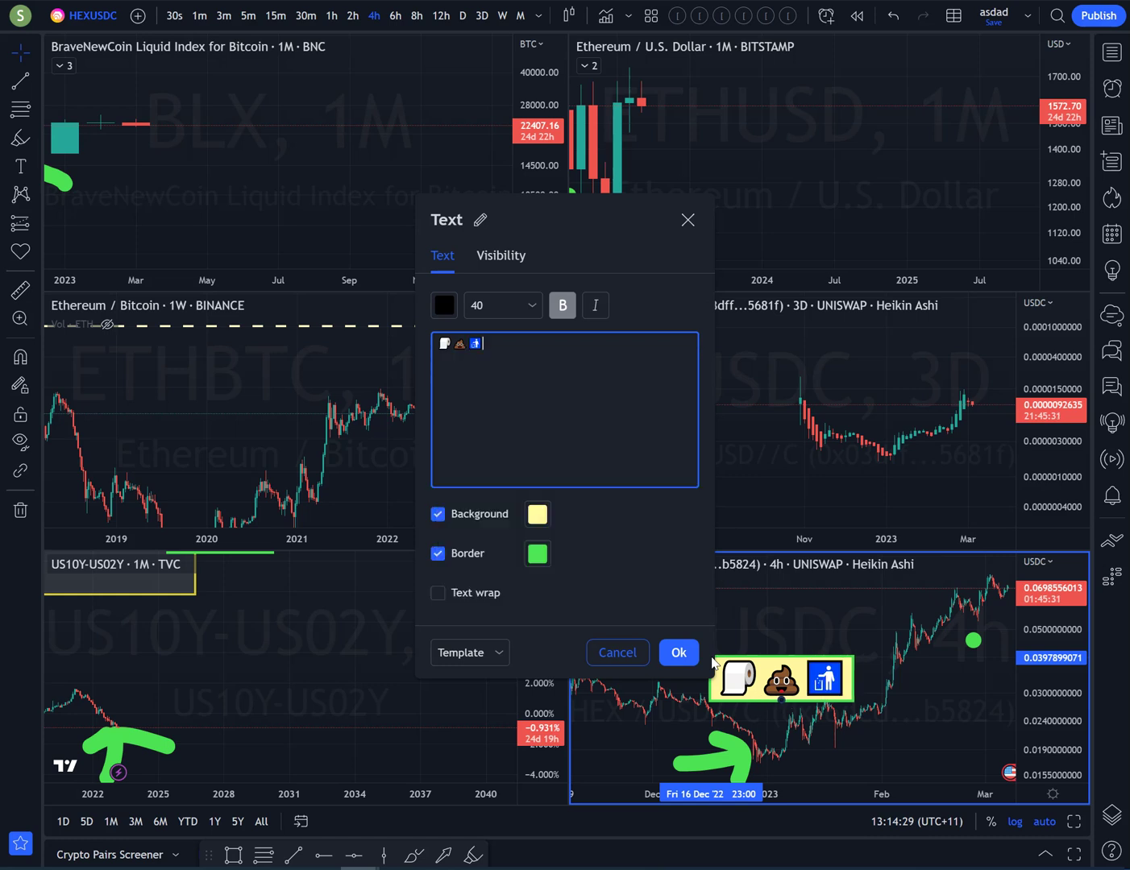
pyautogui.click(678, 651)
pyautogui.moveTo(727, 644); pyautogui.dragTo(721, 623)
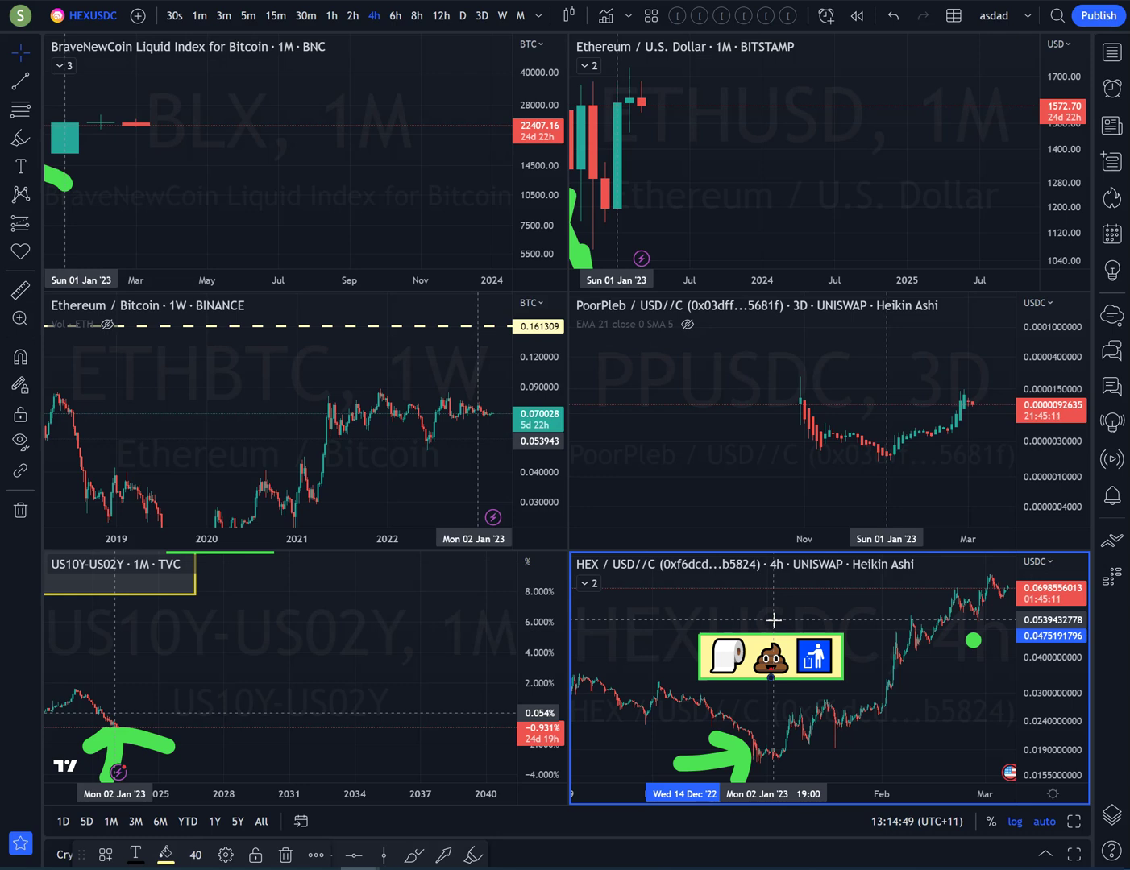
# Step: Maximize the BraveNewCoin Liquid Index for Bitcoin chart
pyautogui.click(21, 55)
pyautogui.click(276, 167)
pyautogui.hotkey('alt', 'Return')
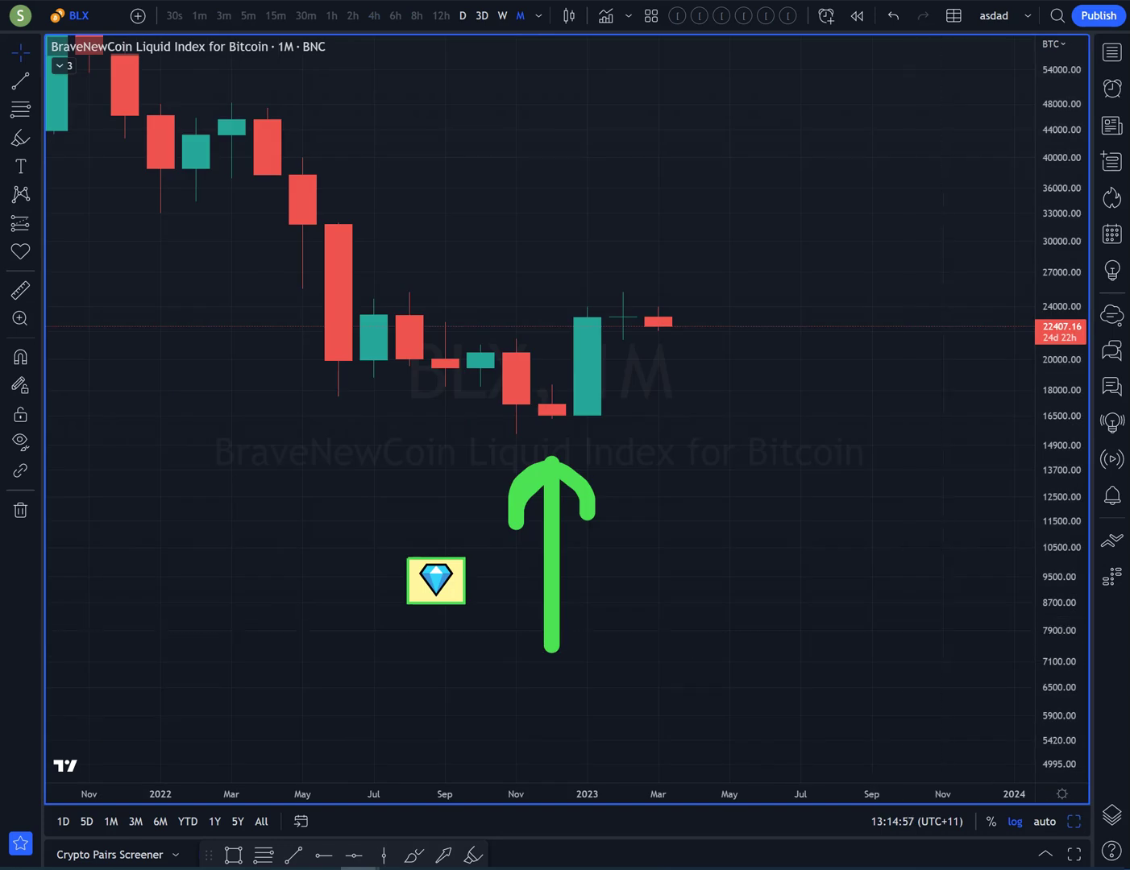
# Step: Switch to the YouTube recession interview and circle the economist in the blue jacket with the green pencil
pyautogui.hotkey('alt', 'Tab')
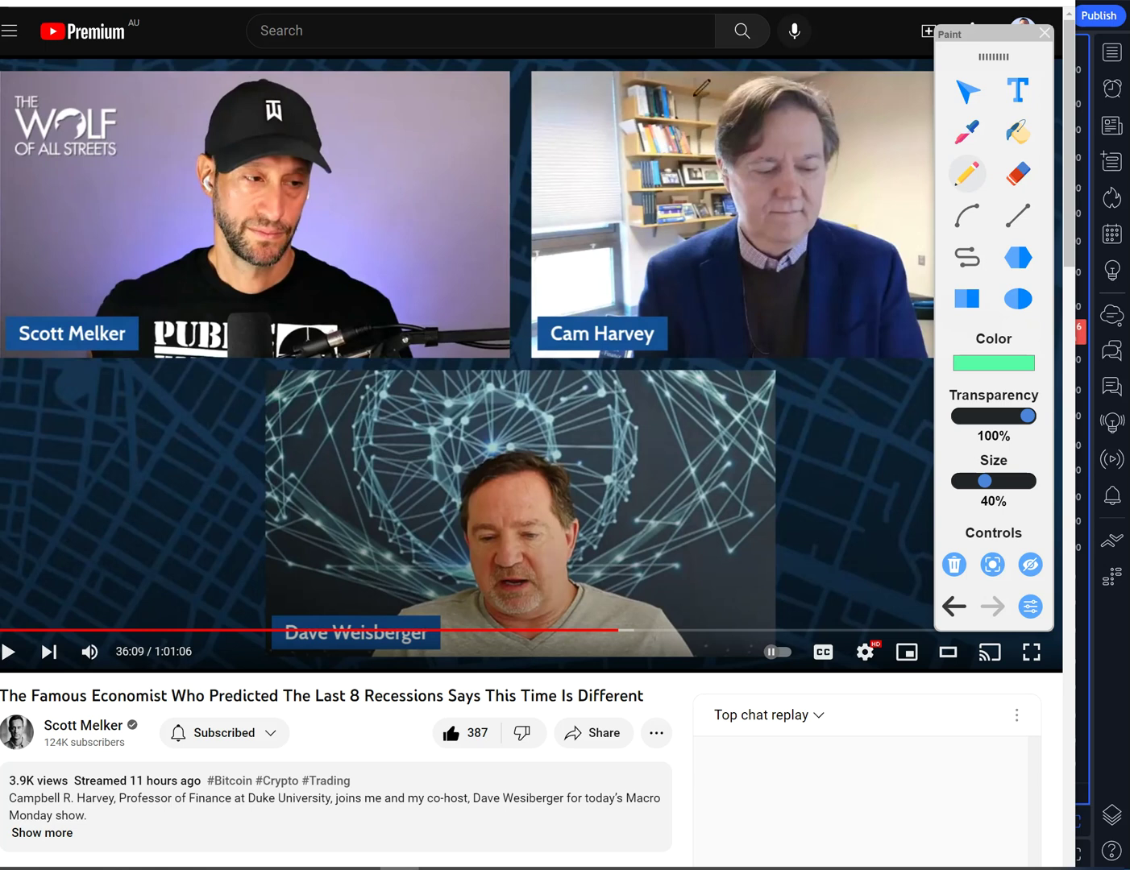
pyautogui.moveTo(834, 101)
pyautogui.mouseDown()
pyautogui.moveTo(633, 125)
pyautogui.moveTo(829, 119)
pyautogui.mouseUp()
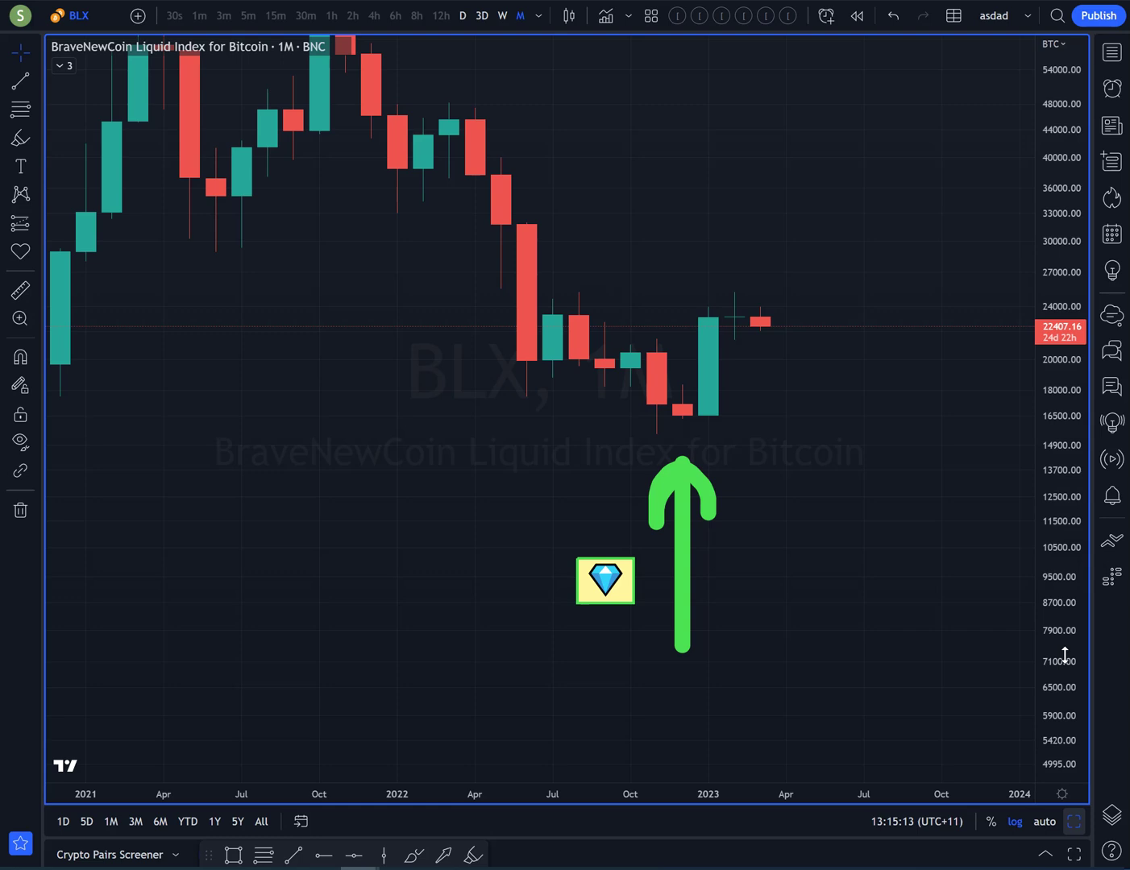
# Step: Return to the maximized Bitcoin chart in TradingView and draw a green highlighter circle around the 2021 double top
pyautogui.click(1074, 820)
pyautogui.click(1074, 821)
pyautogui.scroll(-3, 505, 454)
pyautogui.moveTo(505, 453); pyautogui.dragTo(403, 453)
pyautogui.click(20, 138)
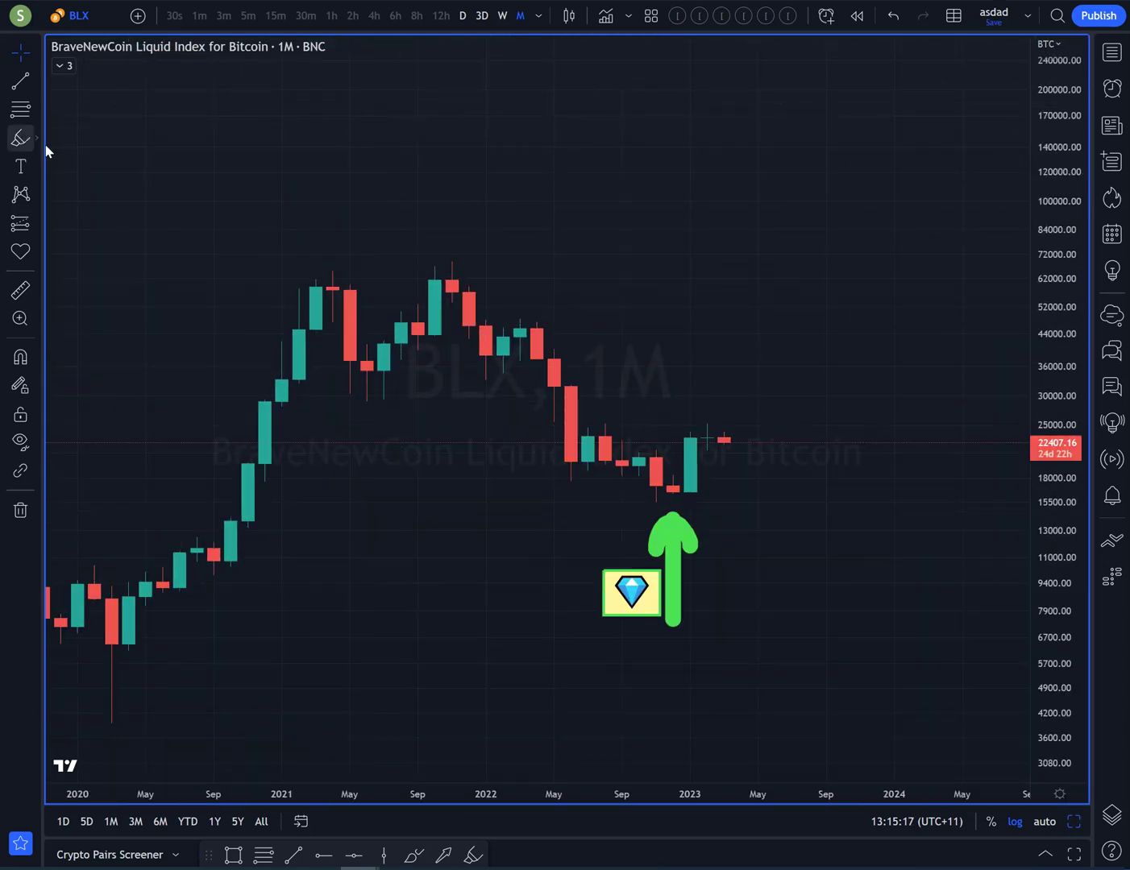
pyautogui.moveTo(488, 232)
pyautogui.mouseDown()
pyautogui.moveTo(260, 273)
pyautogui.moveTo(318, 407)
pyautogui.moveTo(505, 409)
pyautogui.moveTo(445, 229)
pyautogui.mouseUp()
pyautogui.scroll(-3, 465, 453)
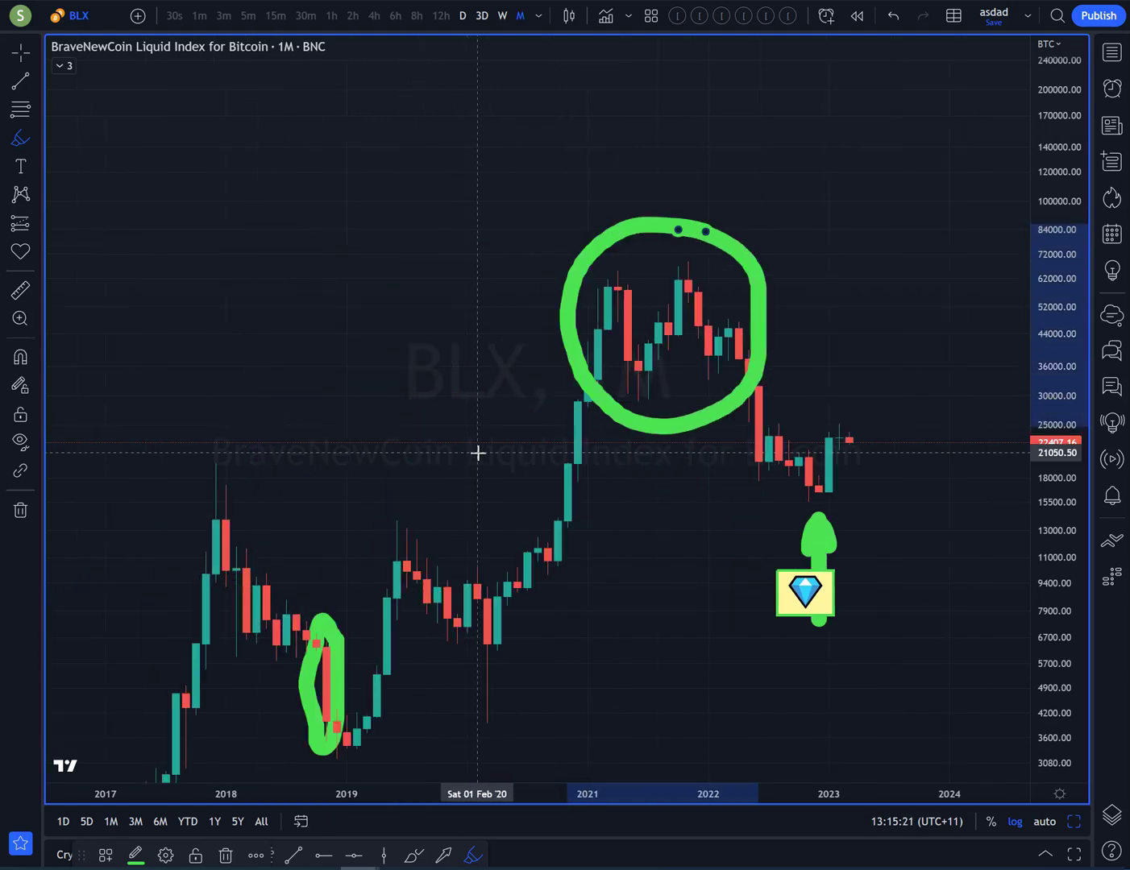
# Step: Undo the highlighter circle around Bitcoin's 2021 double top
pyautogui.moveTo(1073, 298); pyautogui.dragTo(663, 588)
pyautogui.scroll(-3, 328, 589)
pyautogui.moveTo(524, 416)
pyautogui.mouseDown()
pyautogui.moveTo(292, 793)
pyautogui.moveTo(519, 484)
pyautogui.moveTo(527, 454)
pyautogui.mouseUp()
pyautogui.hotkey('ctrl', 'z')
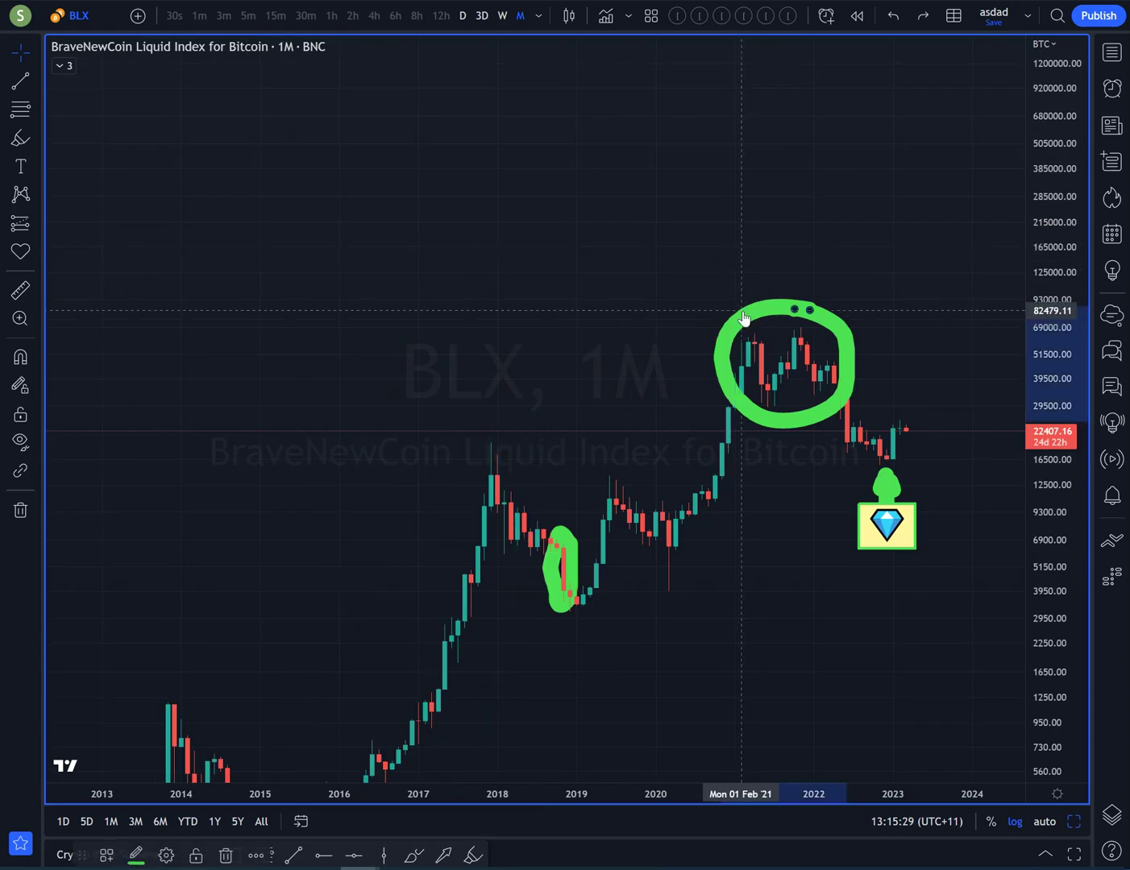
pyautogui.hotkey('ctrl', 'z')
pyautogui.hotkey('ctrl', 'z')
# Step: Draw green highlighter strokes linking Bitcoin's late-2013 peak to its 2017 peak and on to the 2021 peak
pyautogui.click(20, 139)
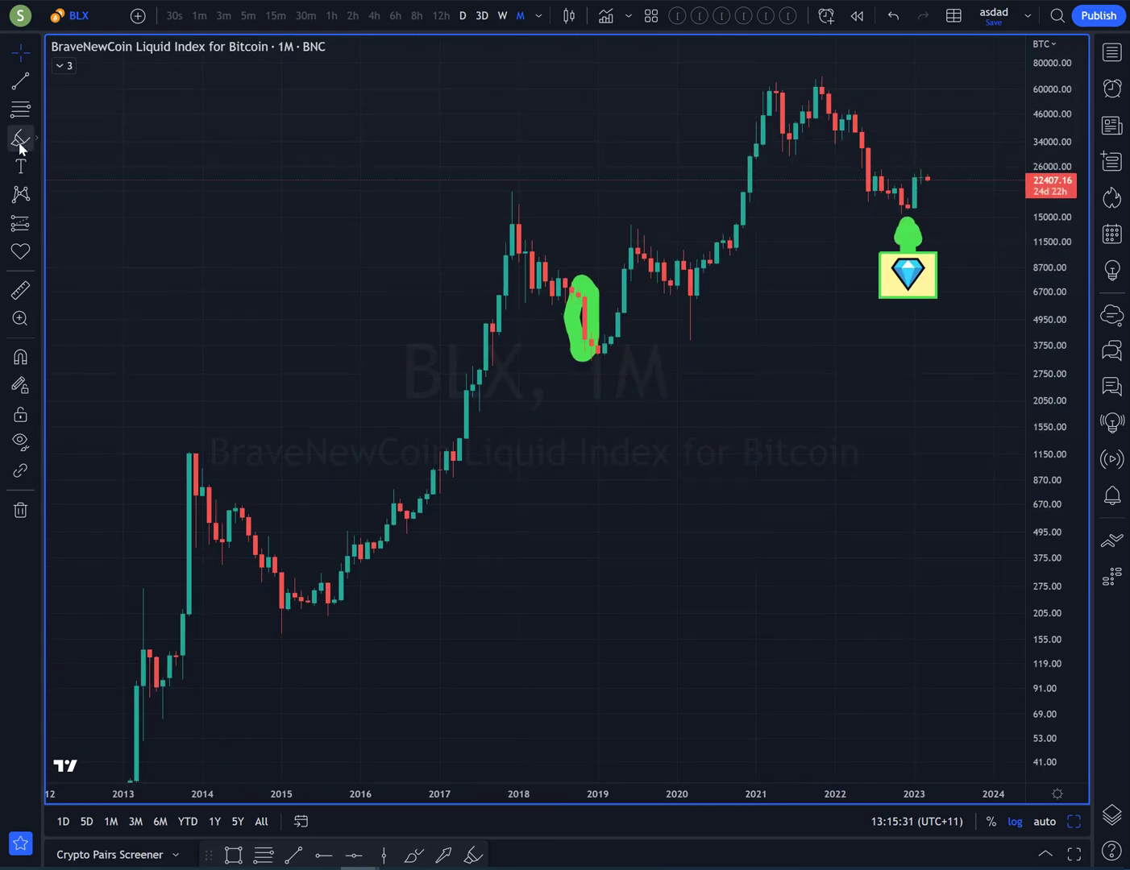
pyautogui.moveTo(201, 449)
pyautogui.mouseDown()
pyautogui.moveTo(430, 300)
pyautogui.moveTo(562, 188)
pyautogui.moveTo(542, 187)
pyautogui.moveTo(794, 82)
pyautogui.mouseUp()
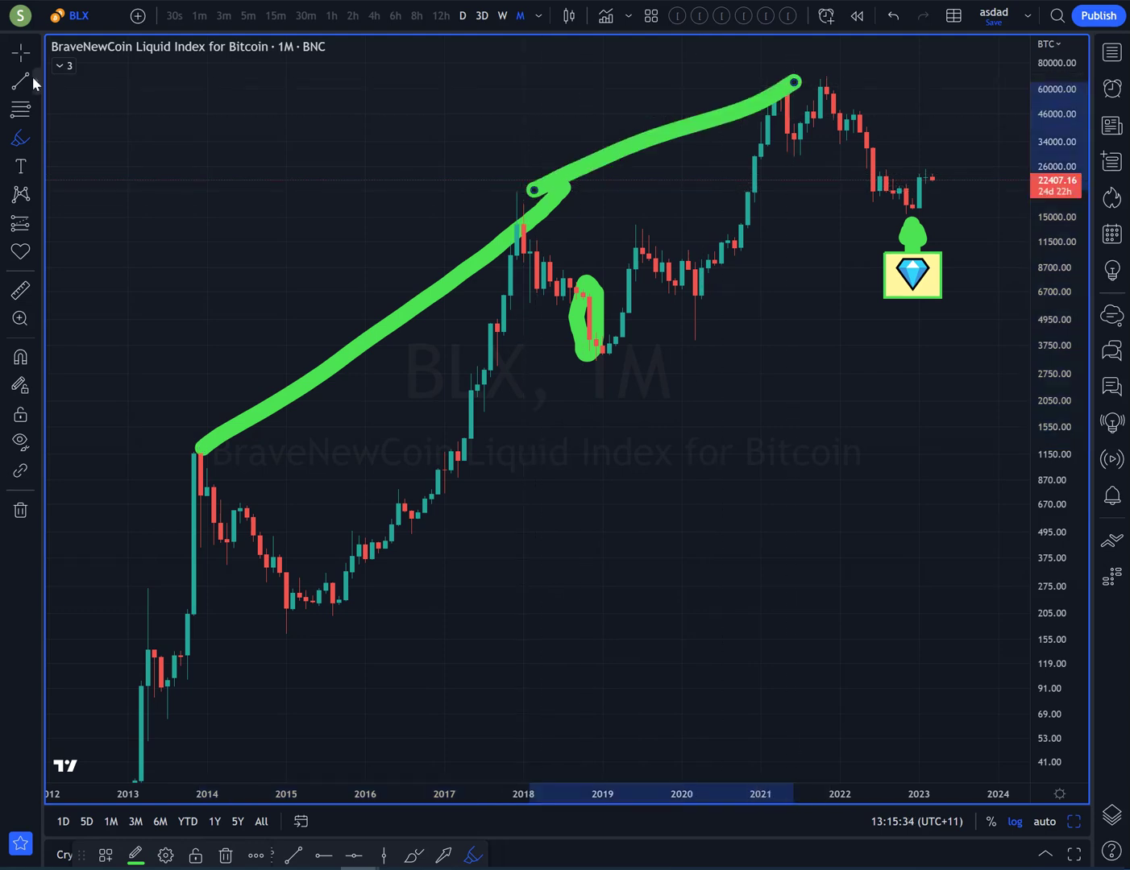
# Step: Measure Bitcoin's price change from the 2013 peak to the 2017 peak and from the 2017 peak to the 2021 peak
pyautogui.keyDown('shift'); pyautogui.click(195, 450); pyautogui.keyUp('shift')
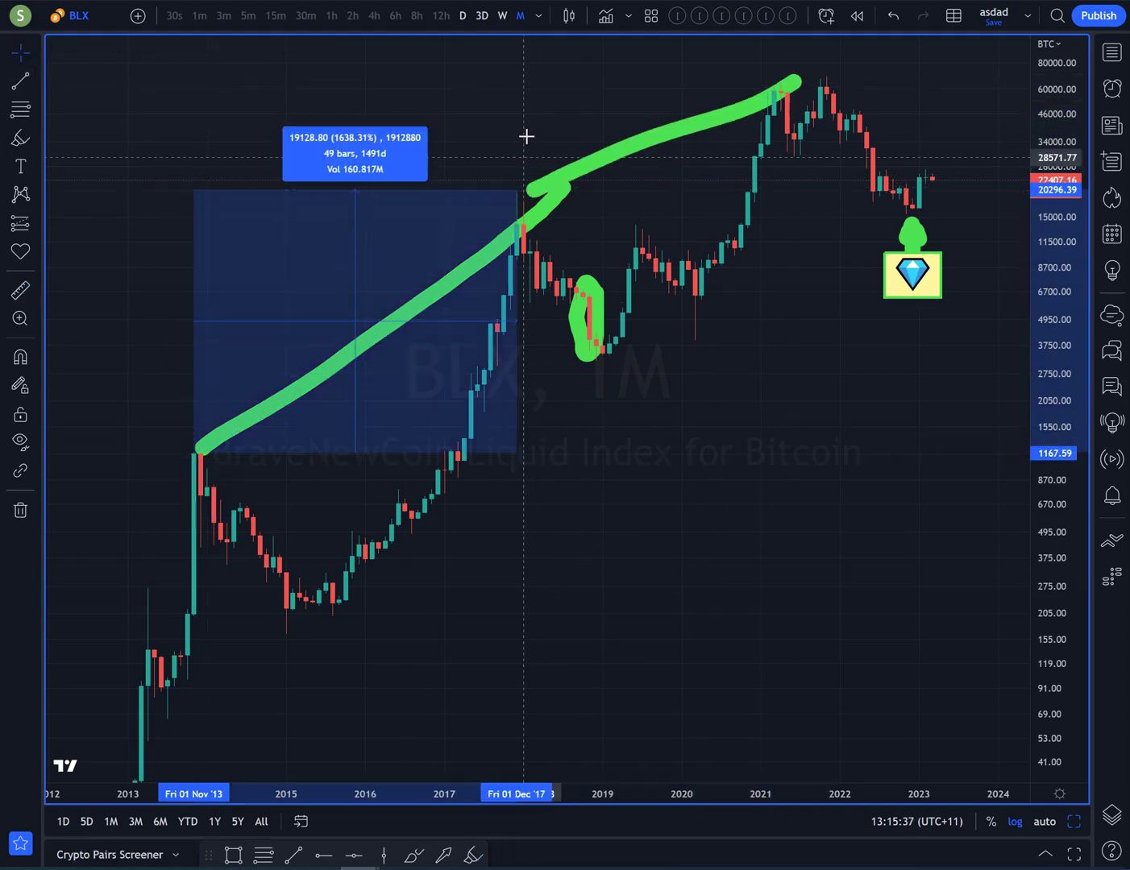
pyautogui.moveTo(507, 199); pyautogui.dragTo(434, 335)
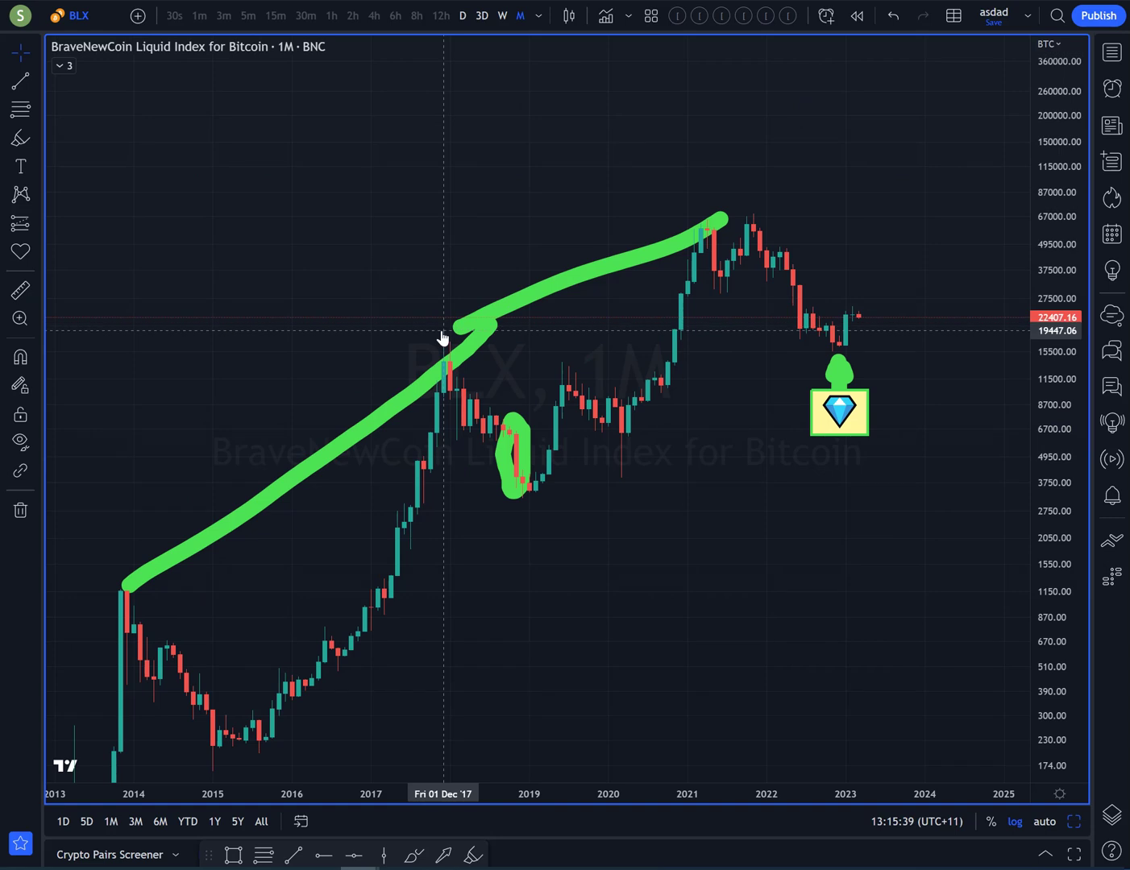
pyautogui.keyDown('shift'); pyautogui.click(443, 331); pyautogui.keyUp('shift')
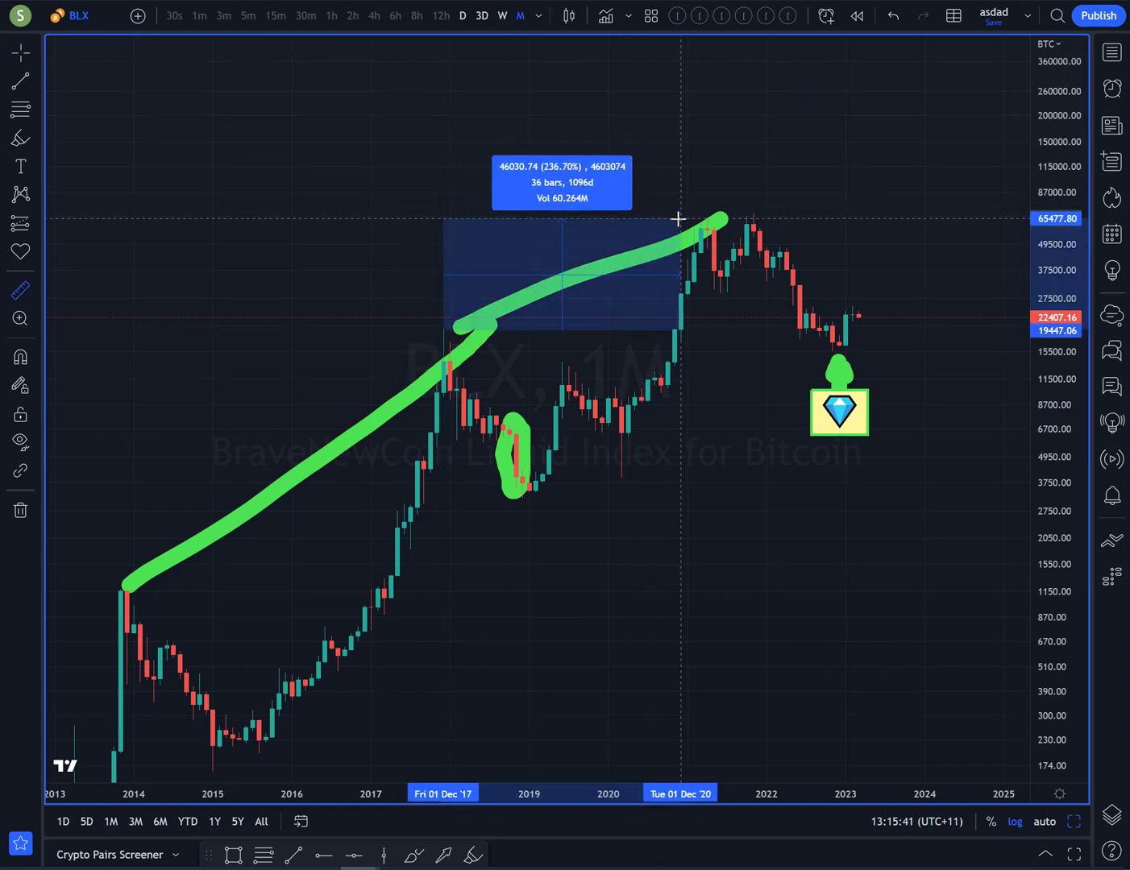
pyautogui.click(729, 216)
pyautogui.click(859, 227)
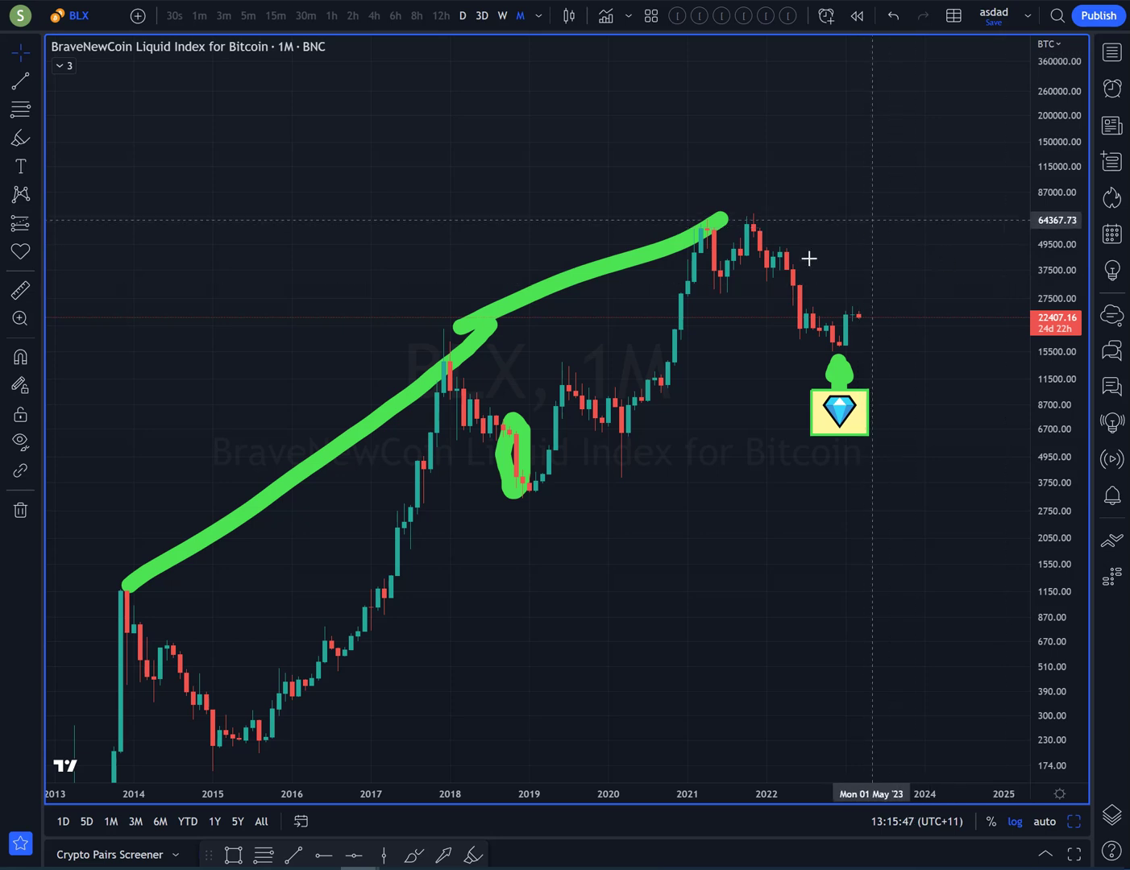
# Step: Add a text label with a sun-behind-cloud emoji high above Bitcoin's 2021 peaks
pyautogui.hotkey('alt', 'r')
pyautogui.click(20, 166)
pyautogui.click(613, 113)
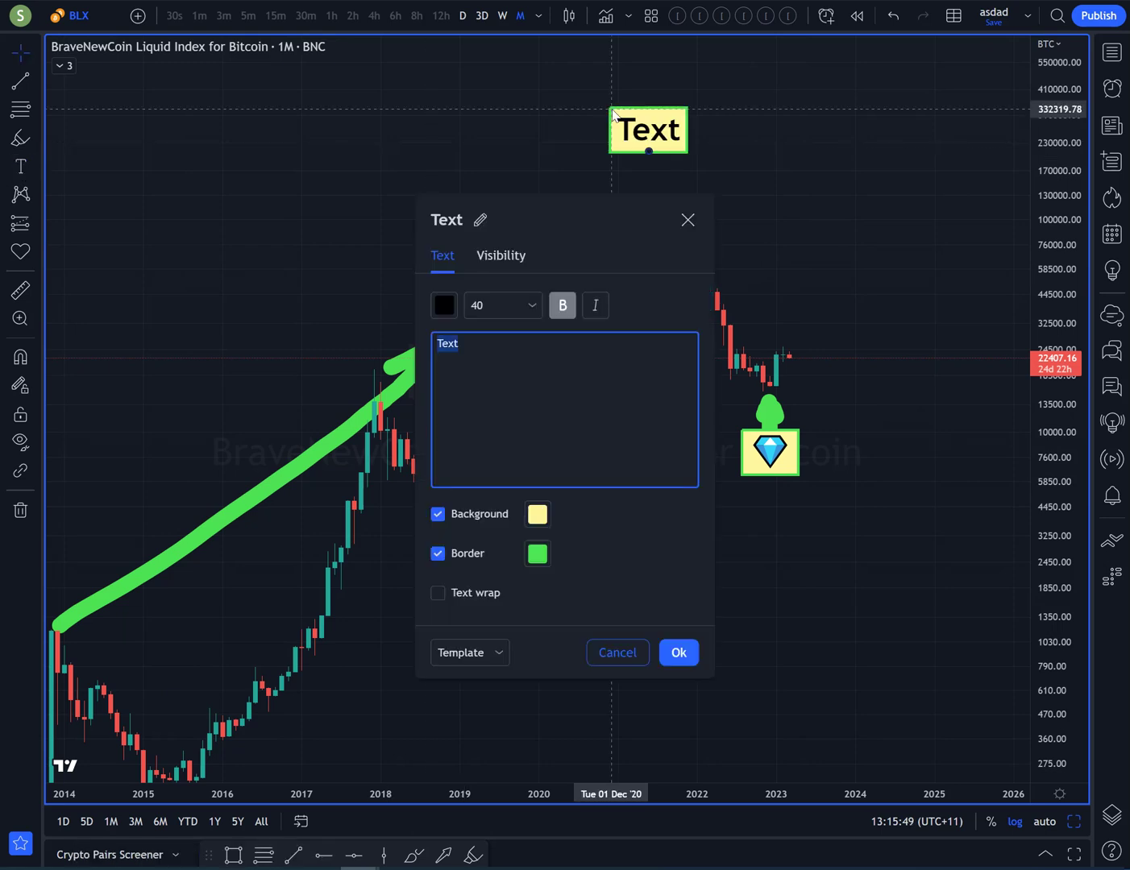
pyautogui.write('cloud')
pyautogui.press('Right')
pyautogui.press('Right')
pyautogui.press('Right')
pyautogui.press('Right')
pyautogui.press('Right')
pyautogui.press('Return')
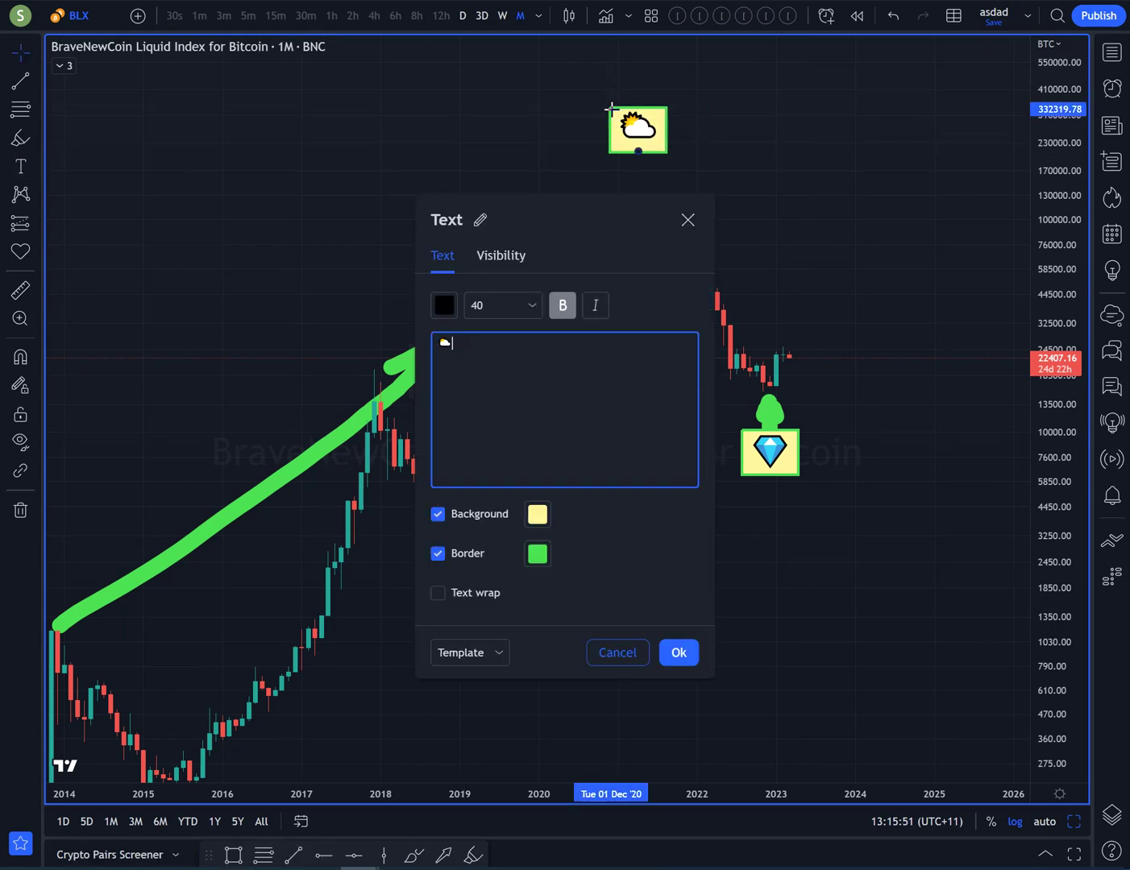
pyautogui.click(159, 152)
# Step: Add a text label with a bone emoji beside Bitcoin's 2022 decline
pyautogui.click(21, 166)
pyautogui.click(695, 309)
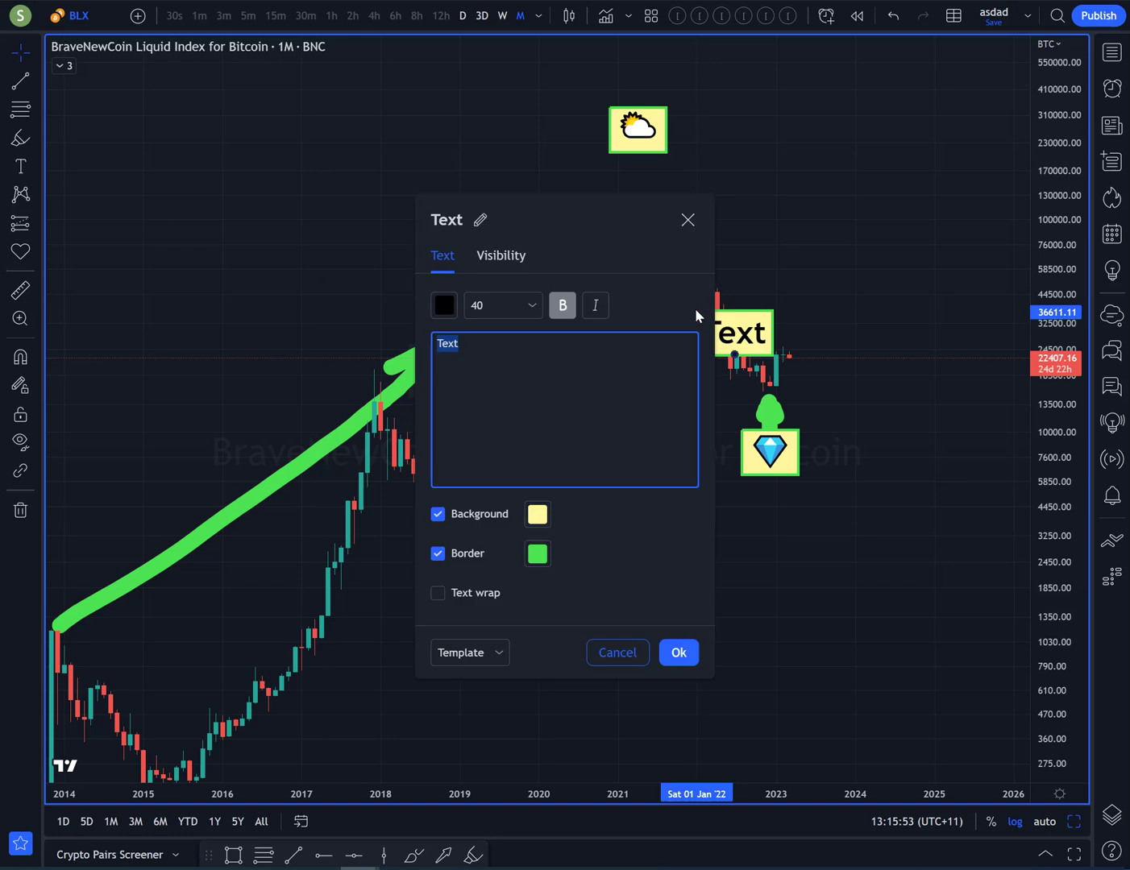
pyautogui.write('bone')
pyautogui.press('Right')
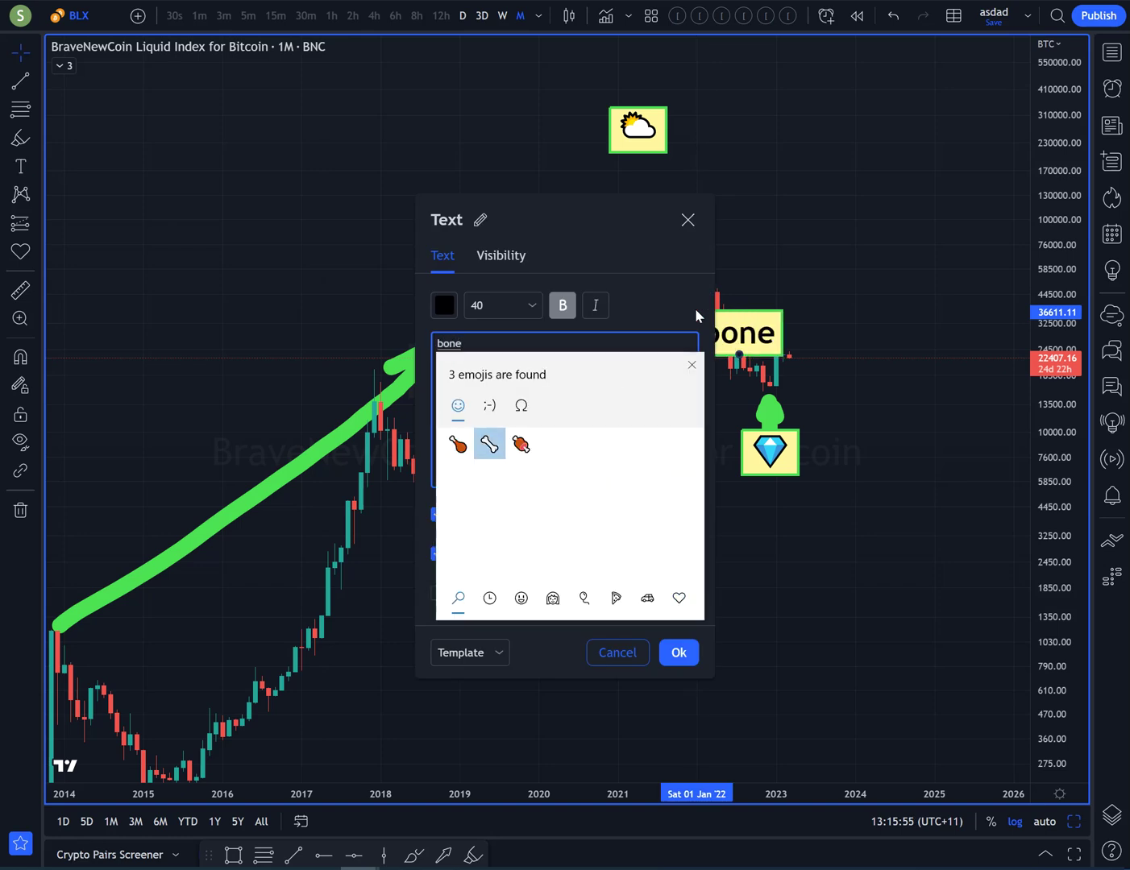
pyautogui.press('Return')
pyautogui.click(685, 652)
# Step: Add a meat-on-bone emoji after the bone in the label beside the 2022 decline
pyautogui.doubleClick(705, 330)
pyautogui.press('super+period')
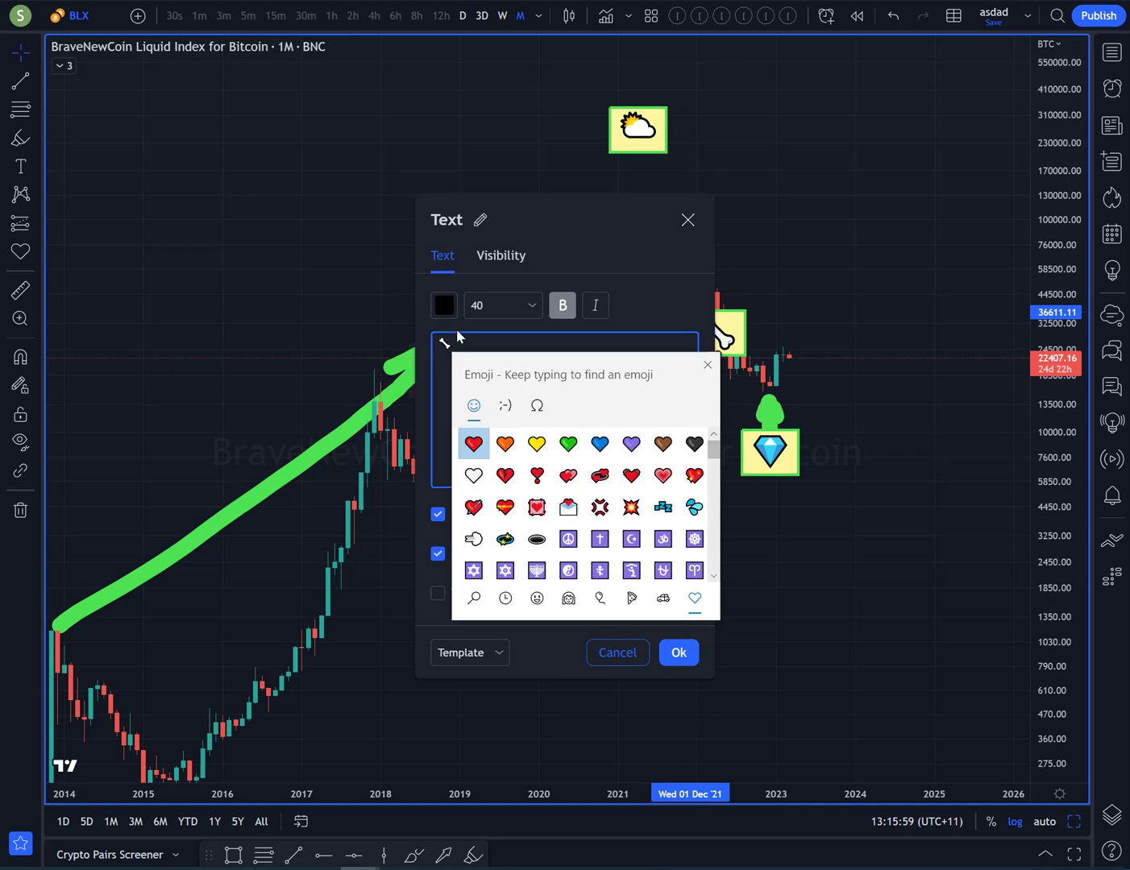
pyautogui.write('bone')
pyautogui.press('Right')
pyautogui.press('Right')
pyautogui.press('Return')
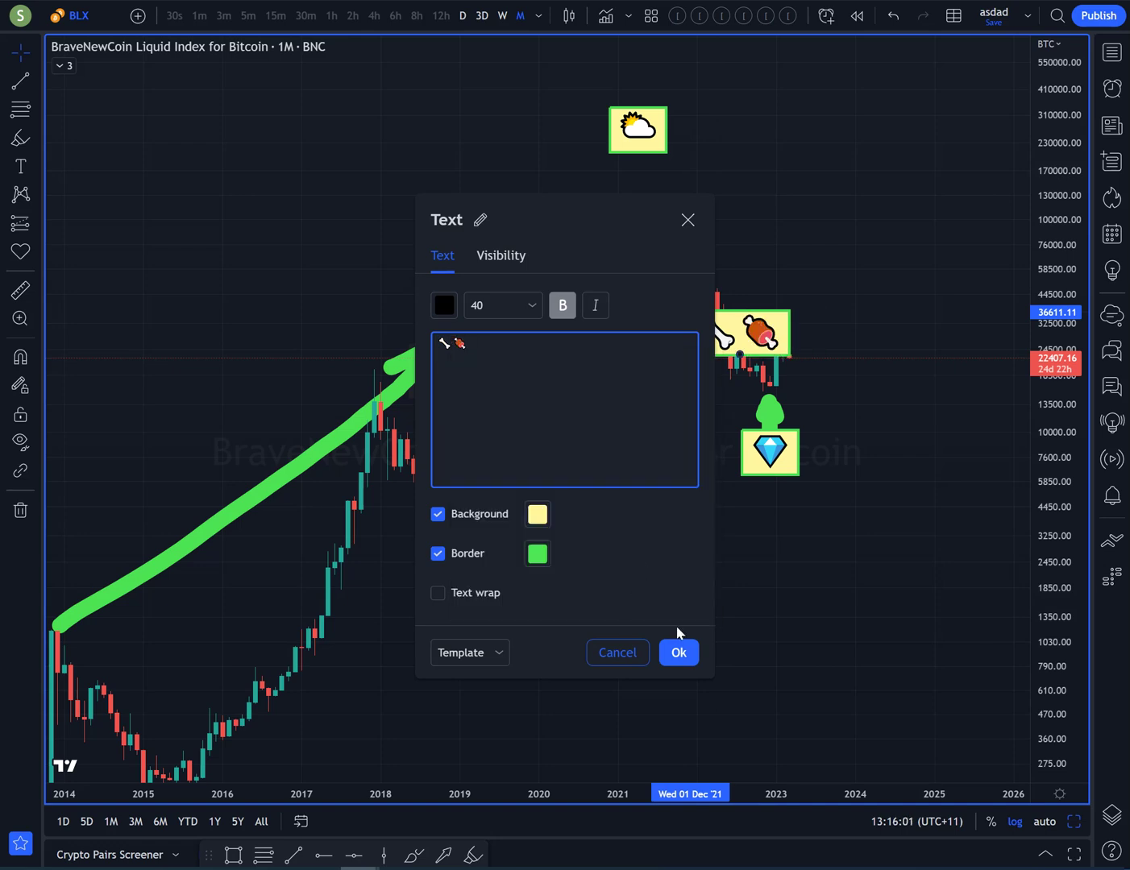
pyautogui.click(680, 652)
pyautogui.hscroll(5, 765, 275)
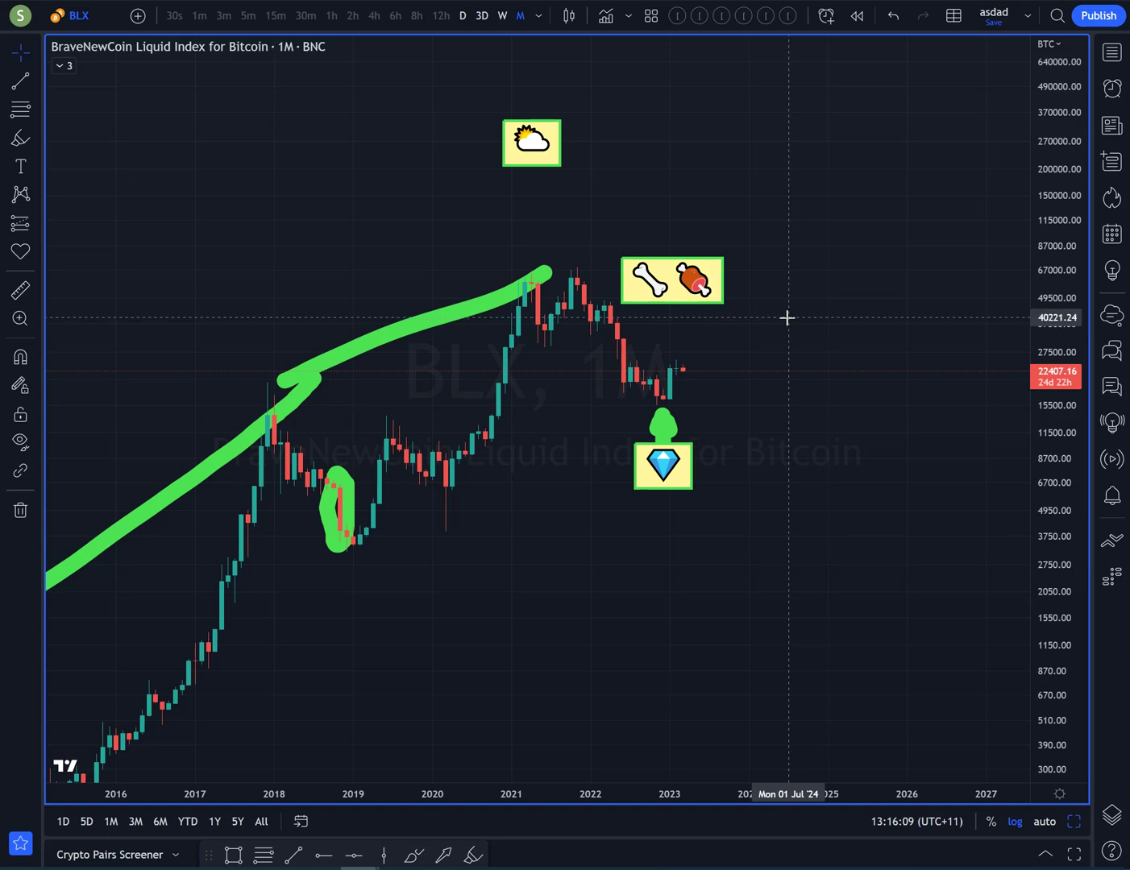
# Step: Switch to YouTube, view the earlier "US YIELD CURVE is WRONG" video, and return to the Bitcoin chart in TradingView
pyautogui.hotkey('alt', 'Tab')
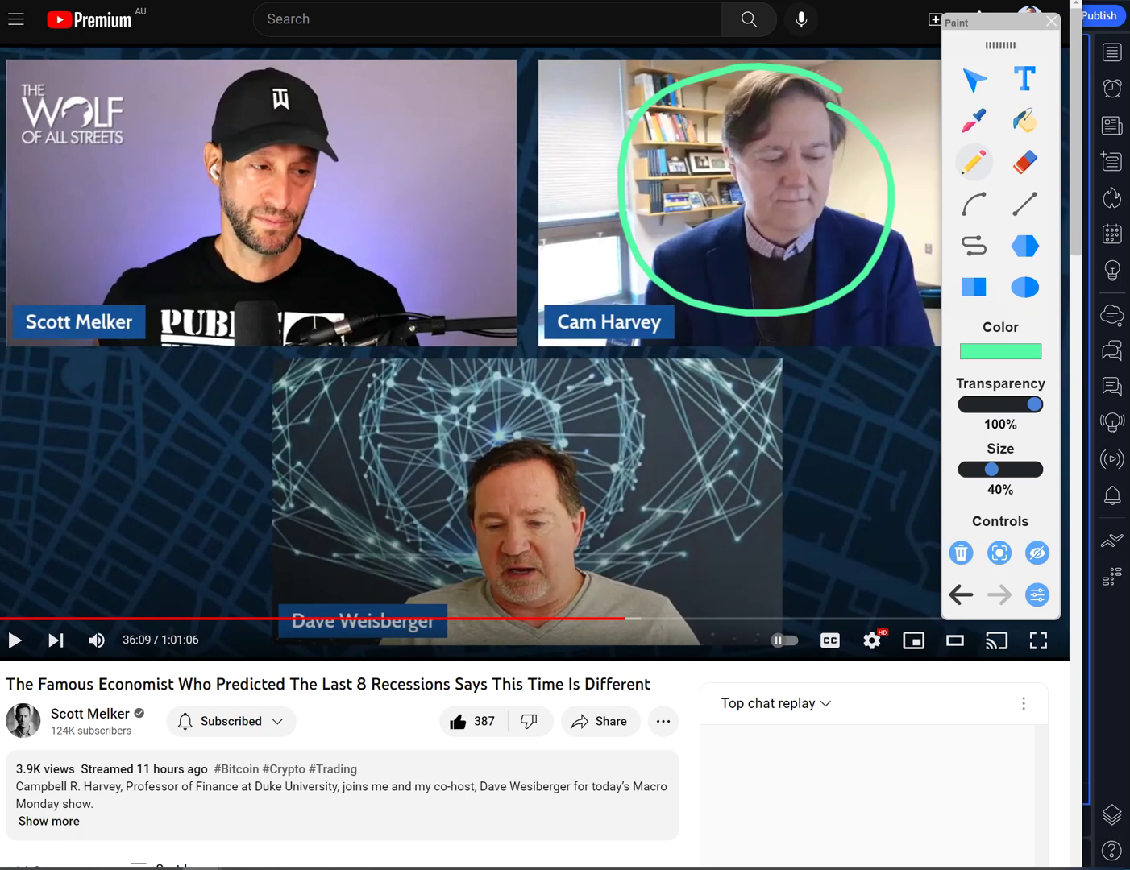
pyautogui.hotkey('ctrl', 'Tab')
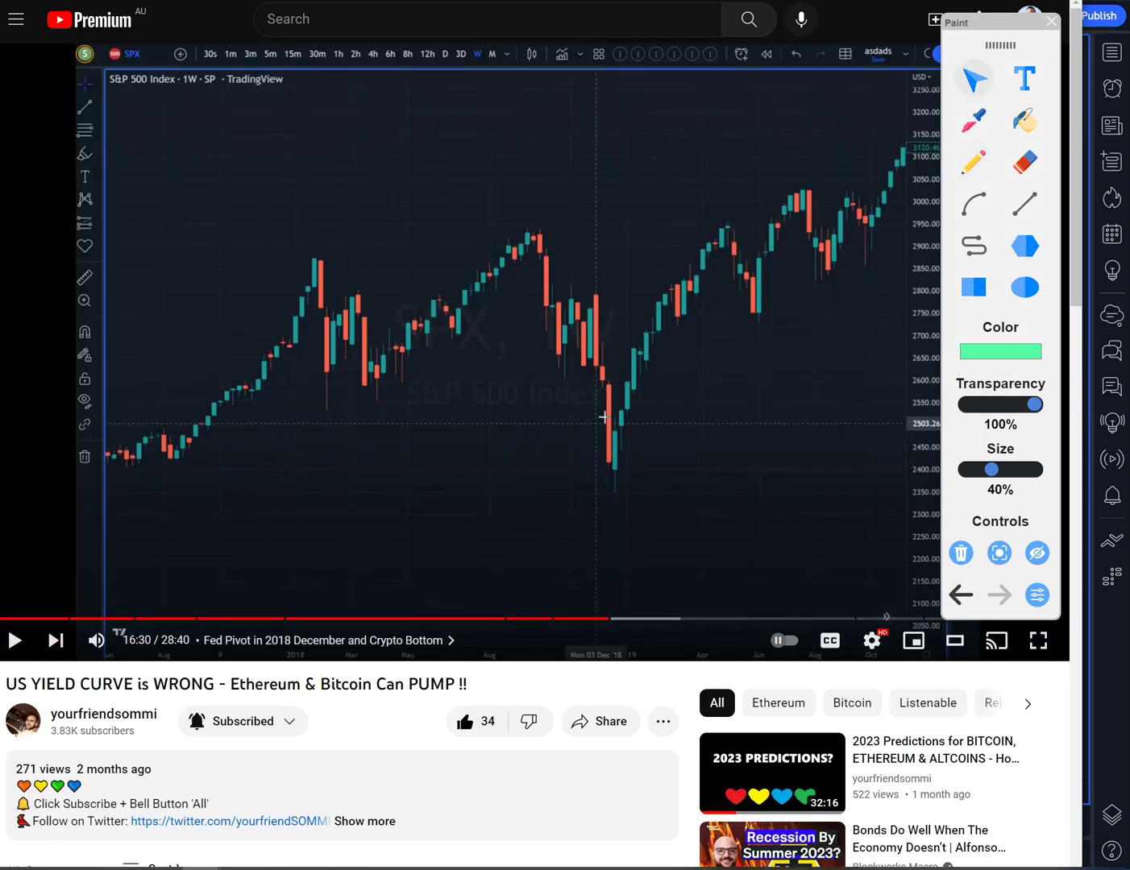
pyautogui.hotkey('alt', 'Tab')
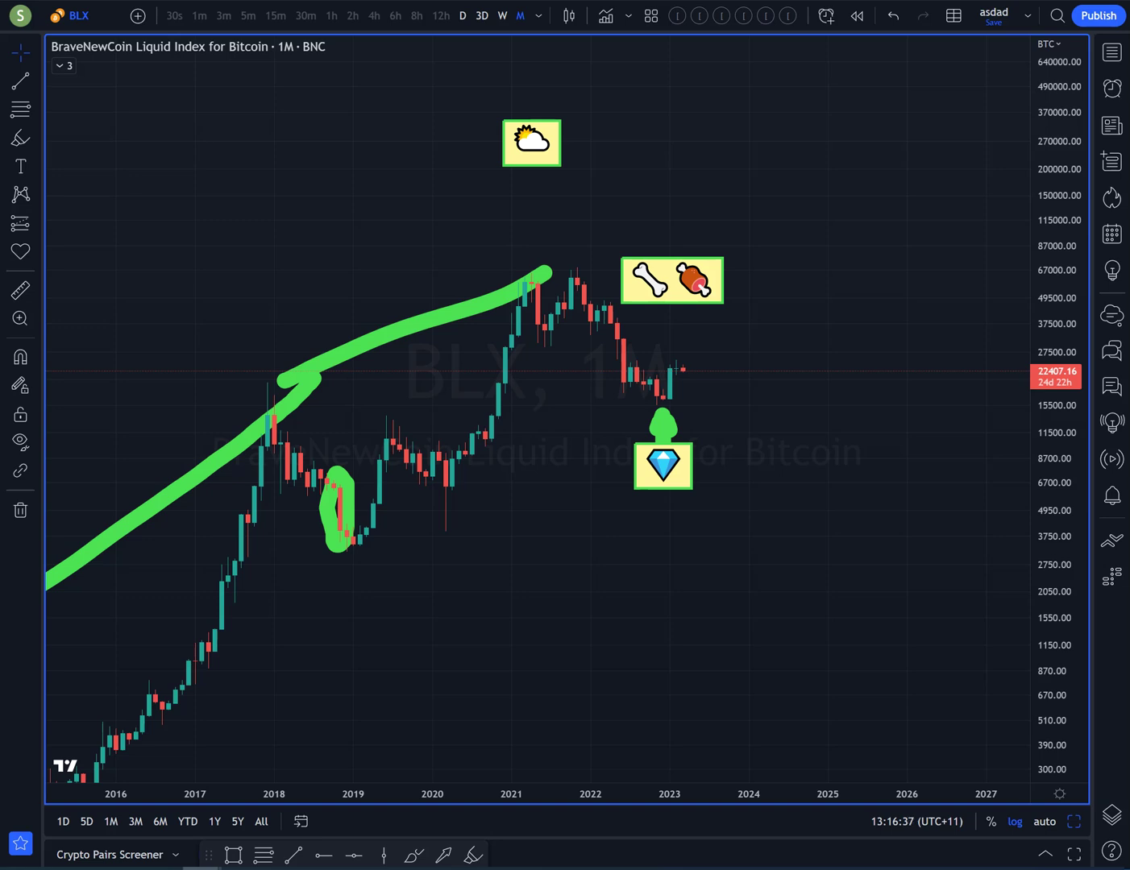
# Step: Circle Bitcoin's 2021 peaks with the green highlighter and draw an arrow rising from the 2023 price toward 2025
pyautogui.moveTo(612, 450)
pyautogui.mouseDown()
pyautogui.moveTo(478, 245)
pyautogui.moveTo(418, 320)
pyautogui.moveTo(363, 303)
pyautogui.moveTo(479, 398)
pyautogui.moveTo(466, 327)
pyautogui.moveTo(738, 355)
pyautogui.moveTo(772, 420)
pyautogui.mouseUp()
pyautogui.click(17, 139)
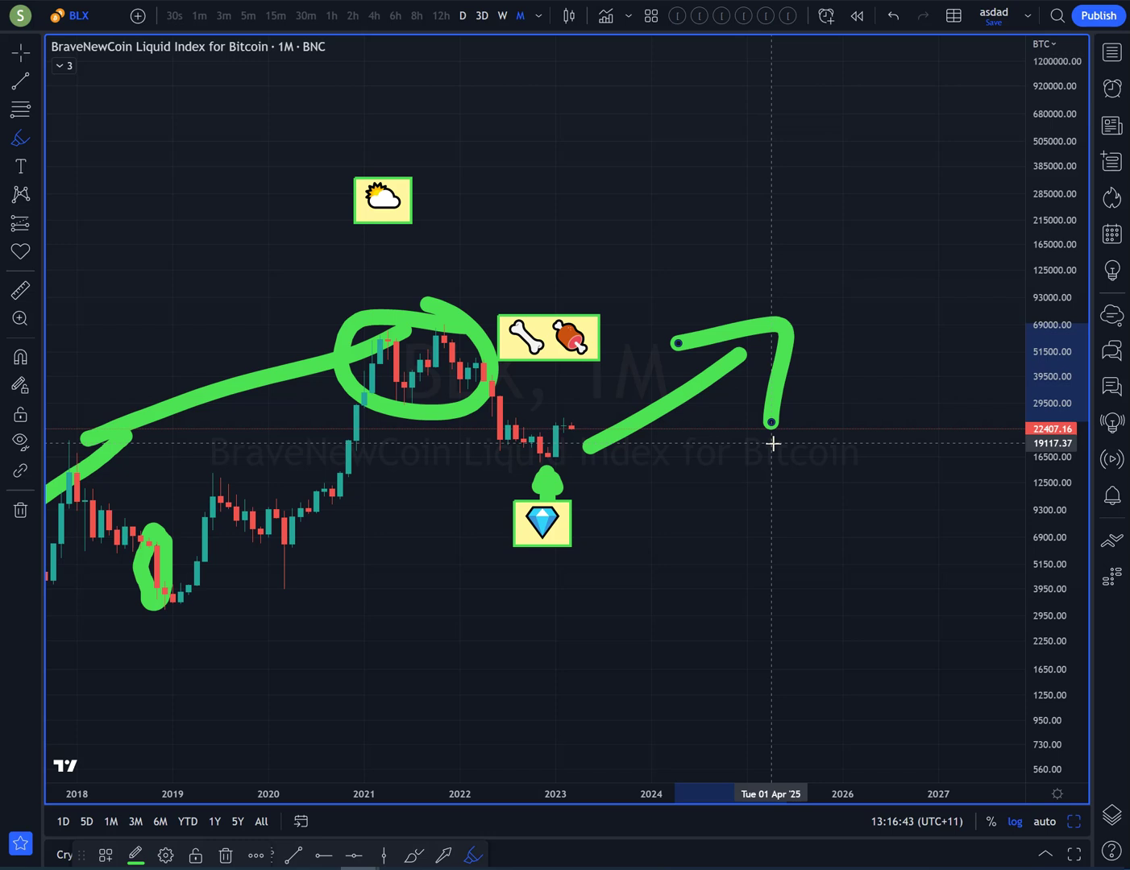